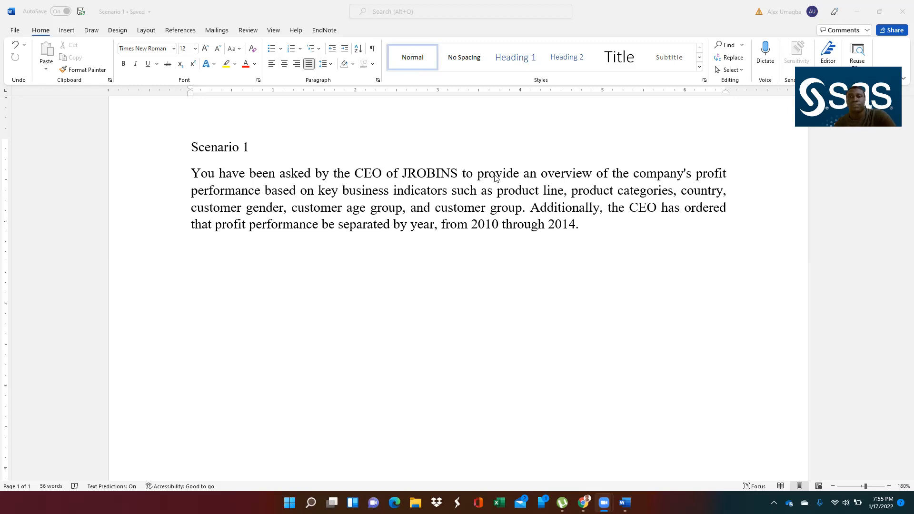
- Switch to SAS Enterprise Guide in the VMware Horizon browser window and create a new project
mouse_move(583, 502)
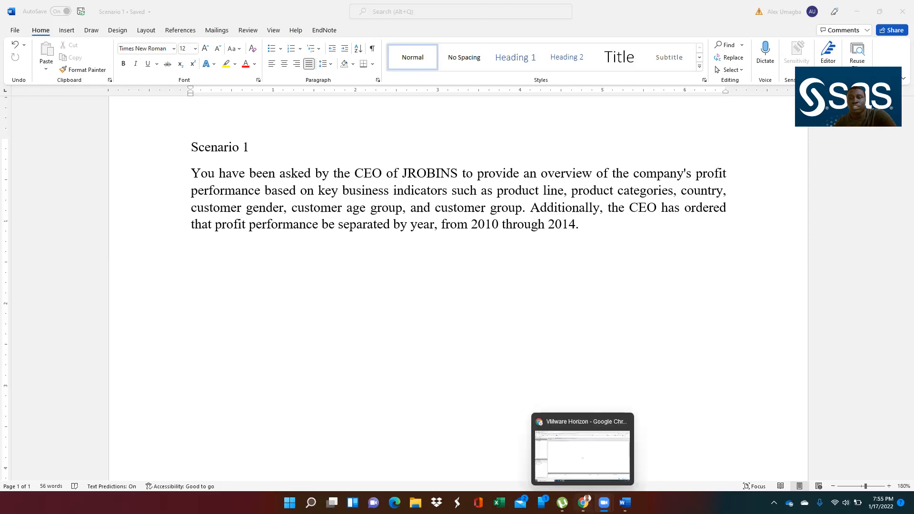
click(582, 455)
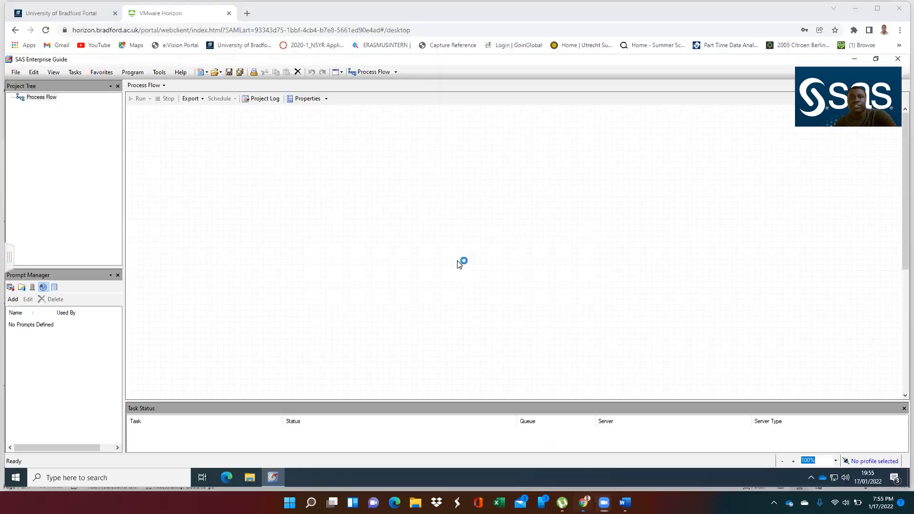
click(10, 73)
mouse_move(57, 85)
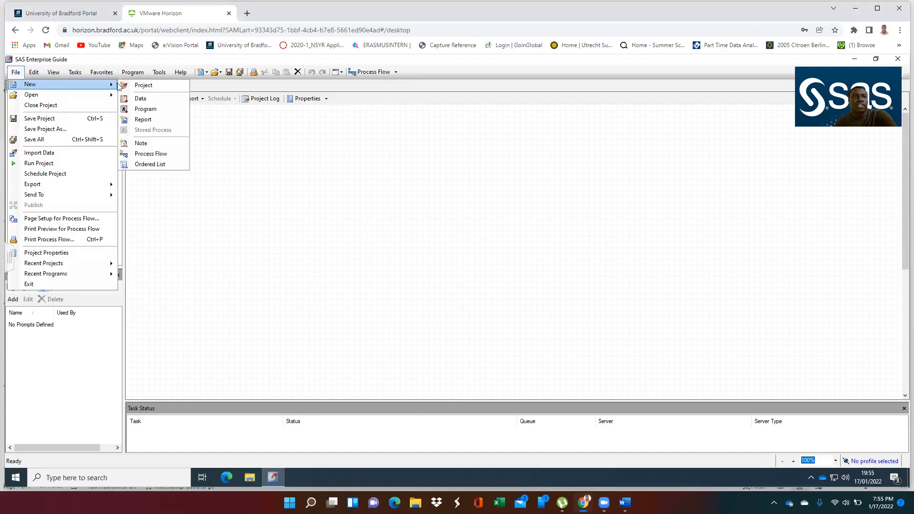
click(144, 87)
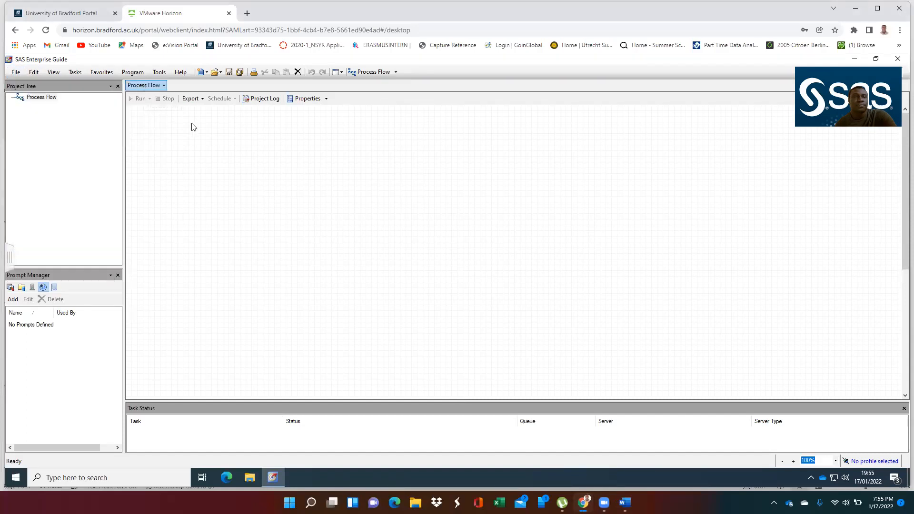
click(216, 74)
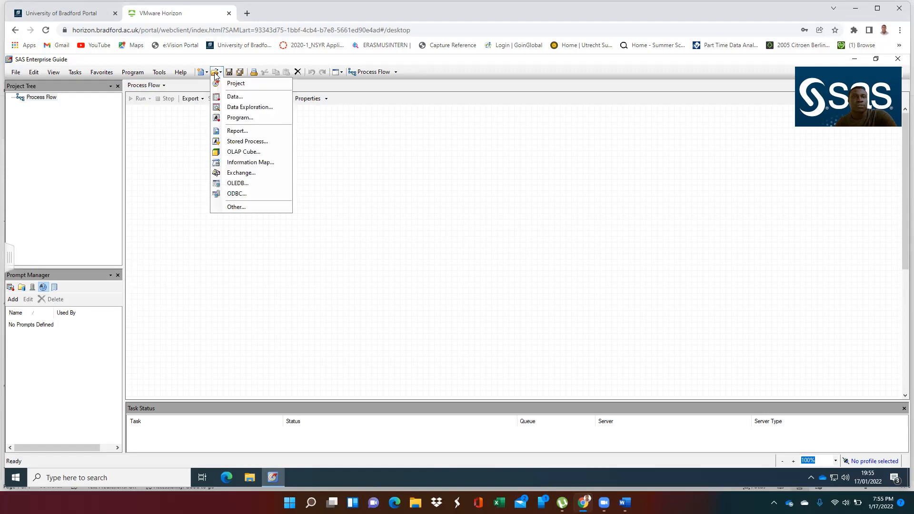
click(233, 85)
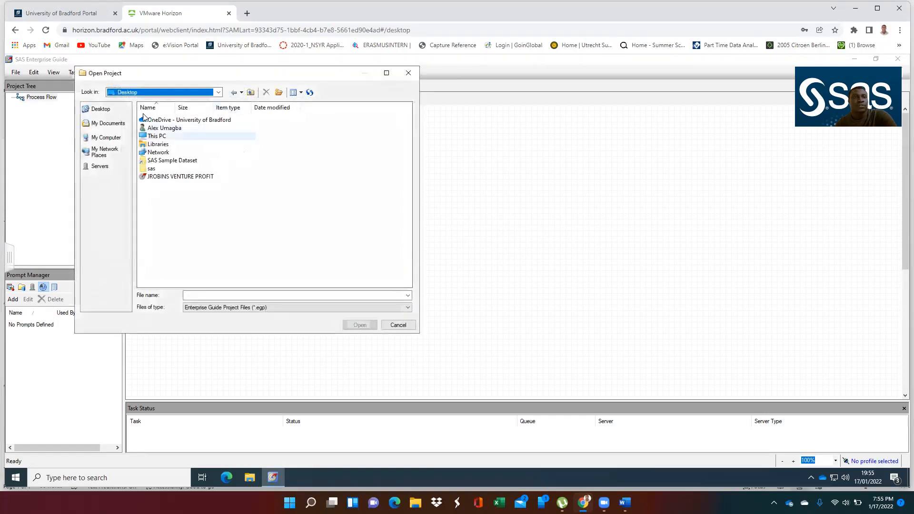
double_click(178, 121)
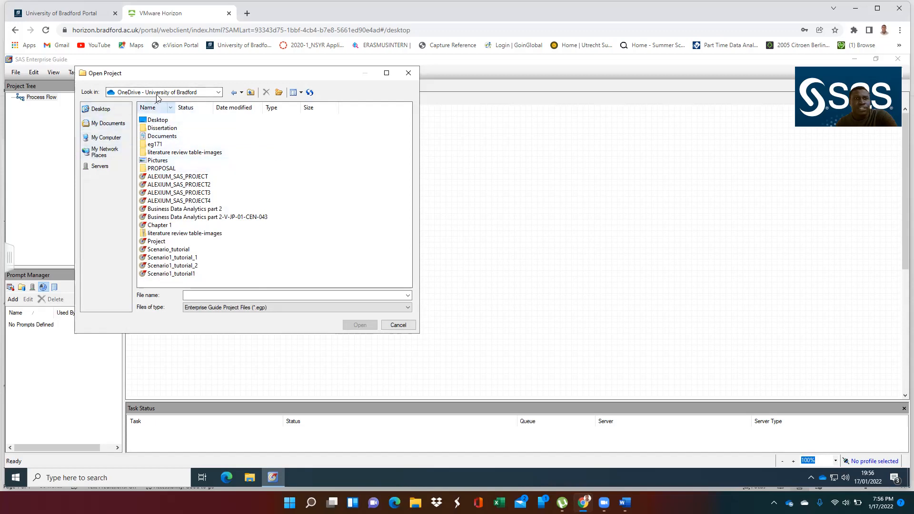
click(170, 218)
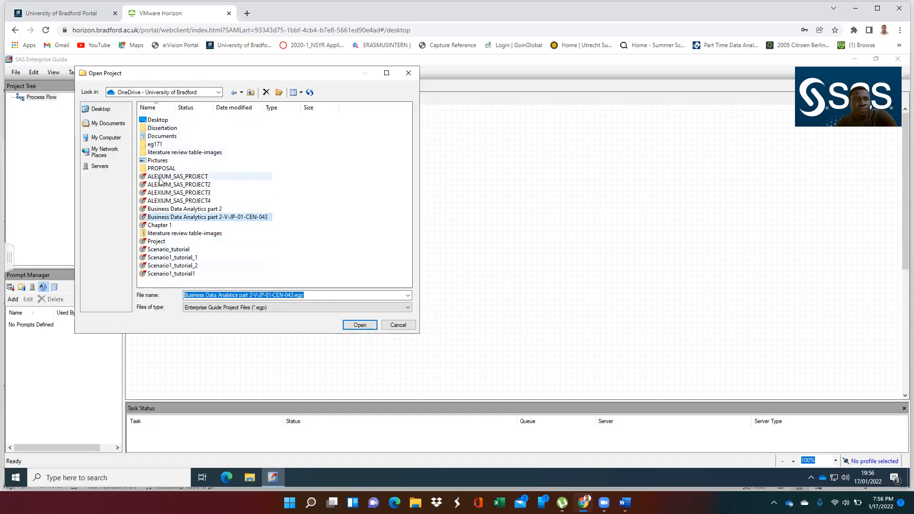
double_click(163, 122)
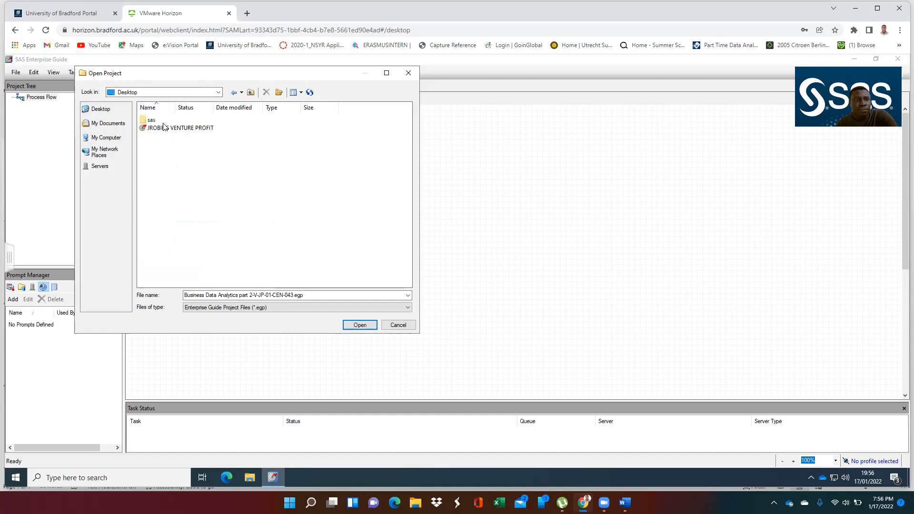
click(251, 94)
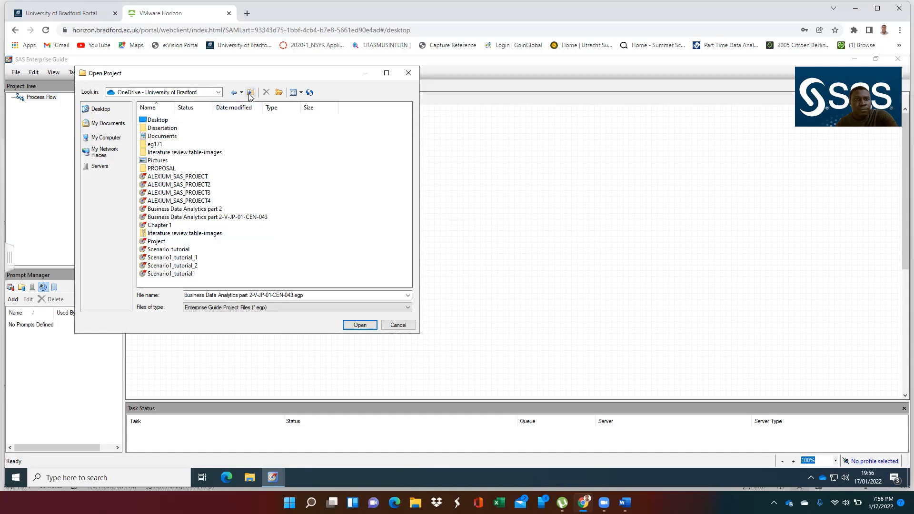
click(251, 94)
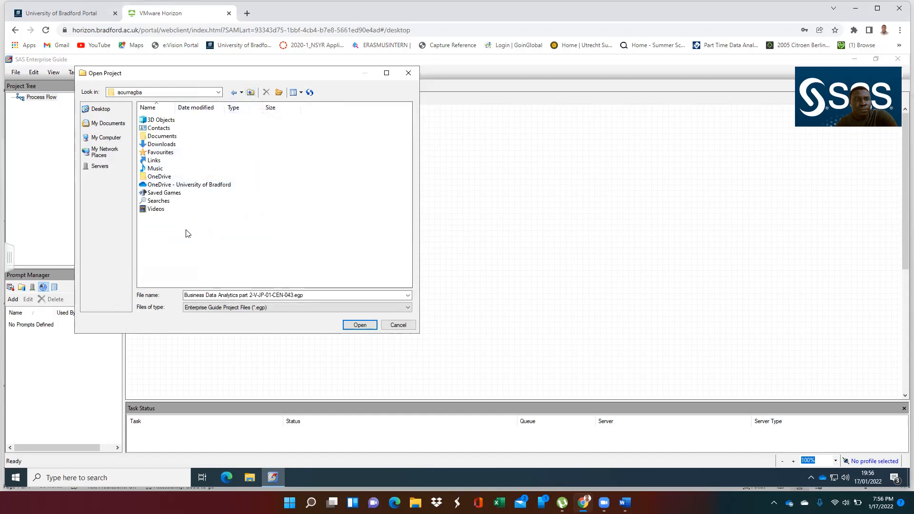
click(395, 327)
- Open the Excel data file profits.xlsx from the OneDrive - University of Bradford folder for import into the project
click(220, 73)
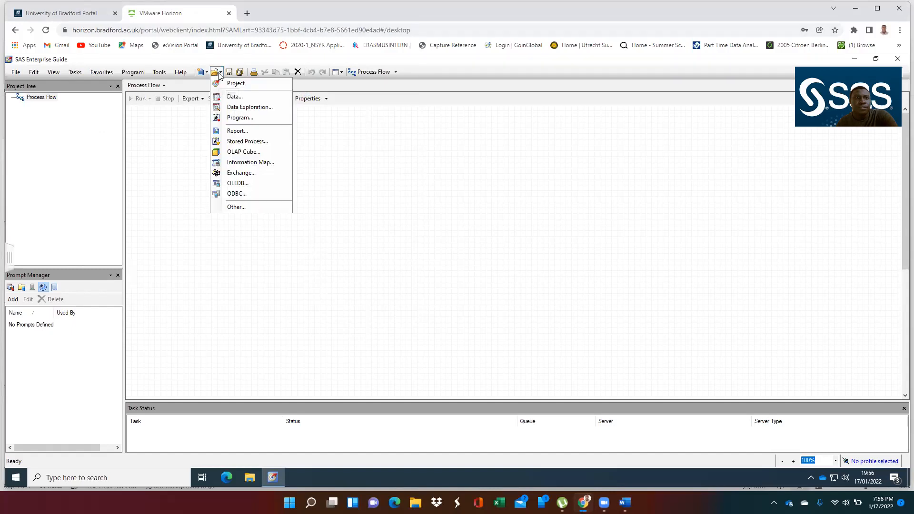
click(232, 96)
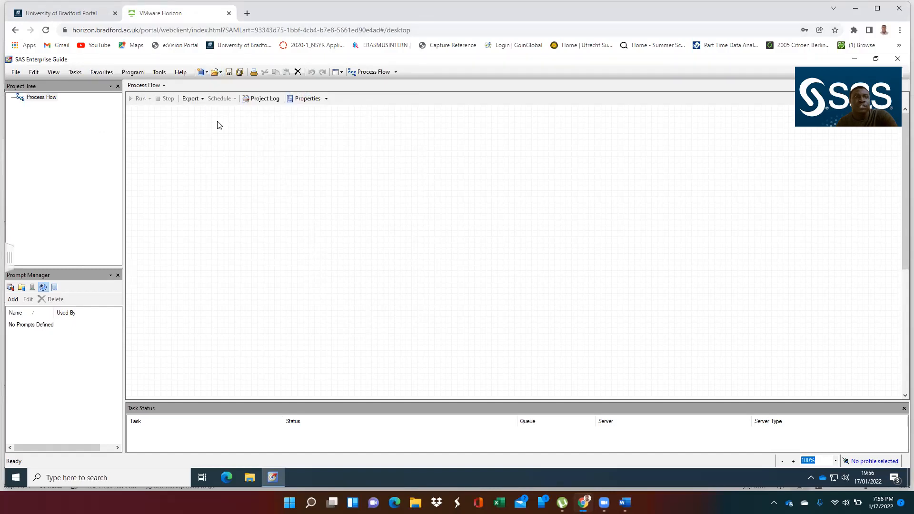
click(217, 72)
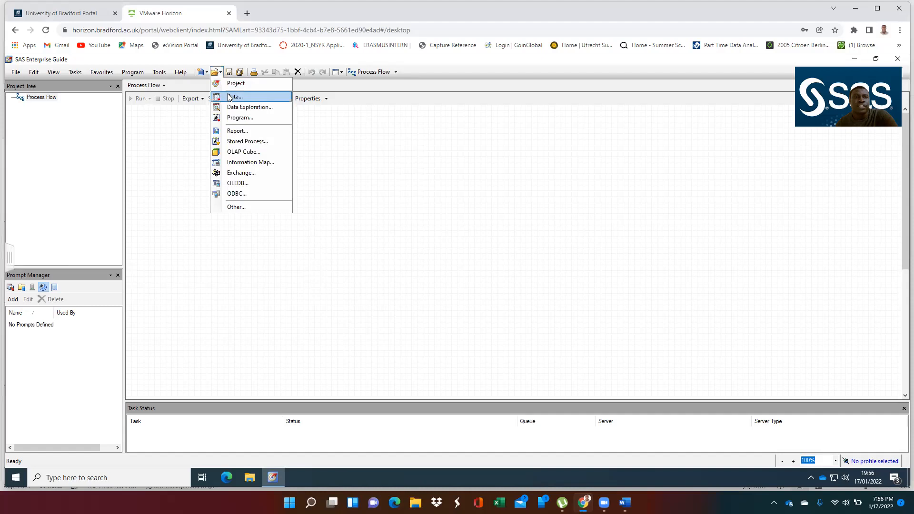
click(233, 96)
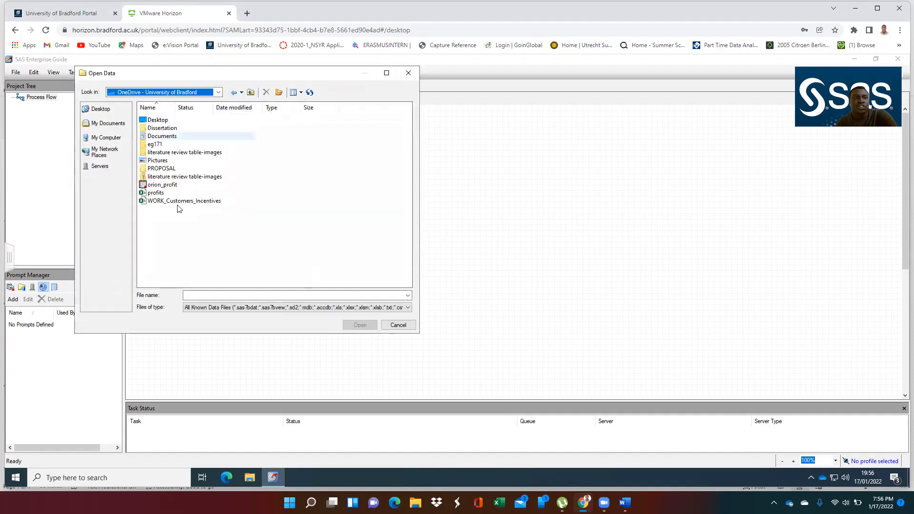
click(156, 194)
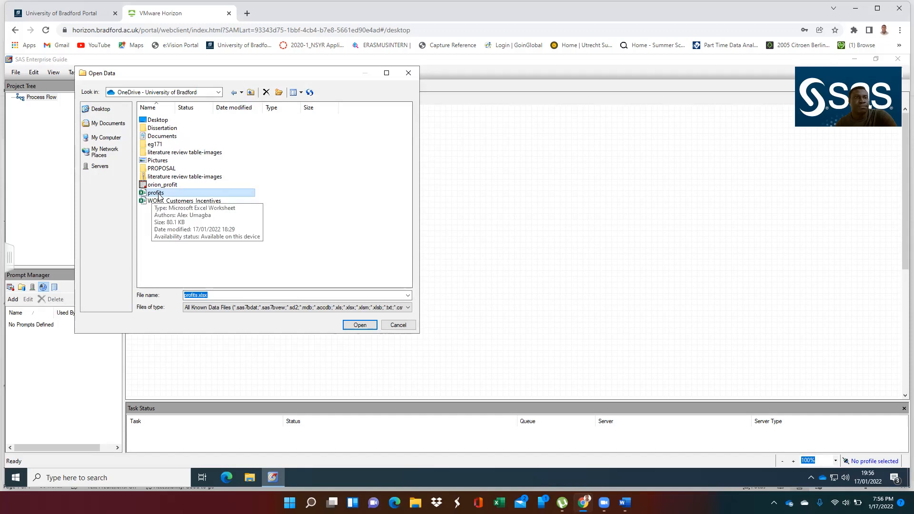
click(360, 326)
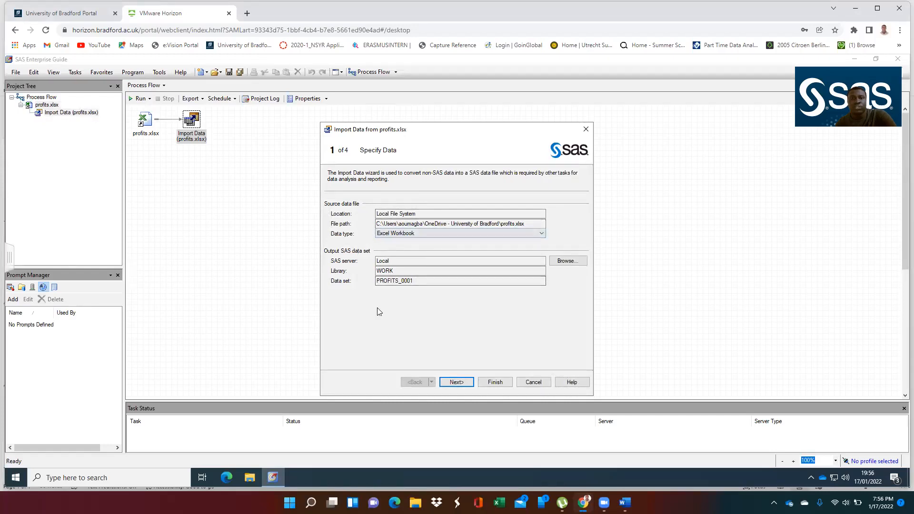
- Use worksheet Sheet1 with field names in the first row, and rename columns to comply with SAS naming conventions
click(456, 382)
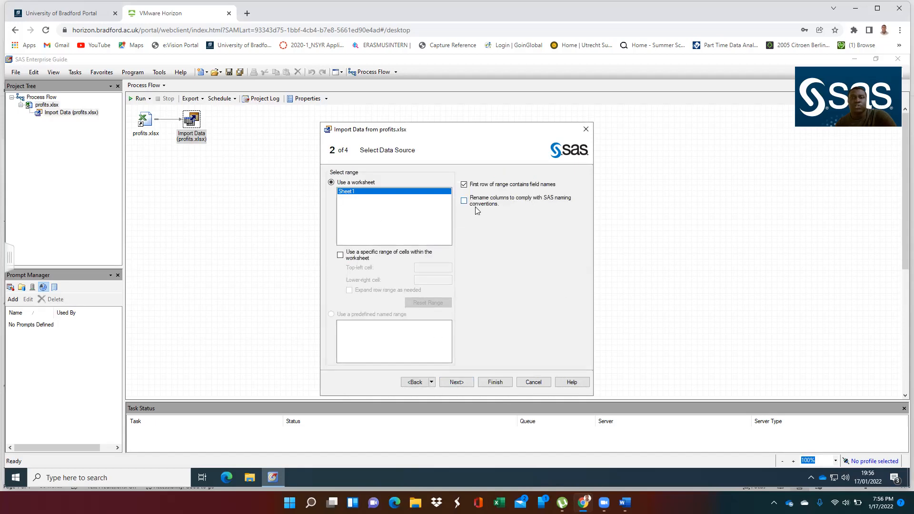
click(465, 201)
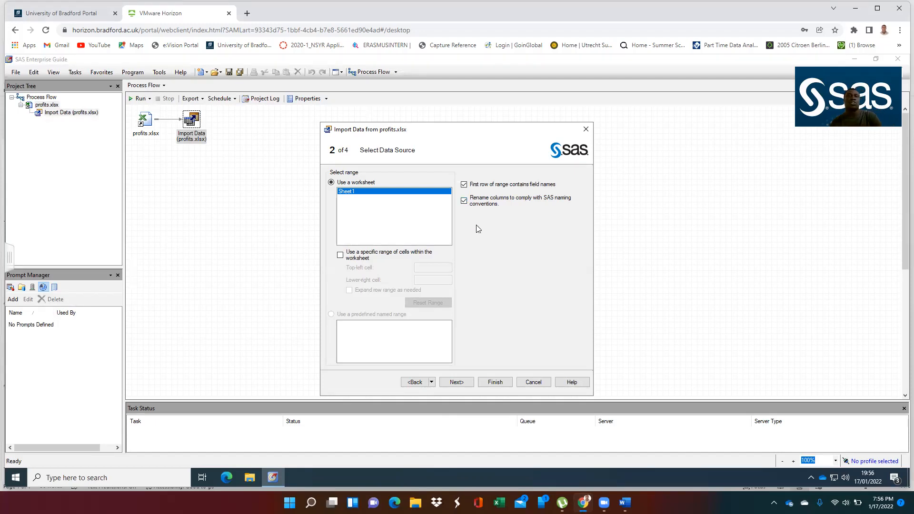
click(456, 383)
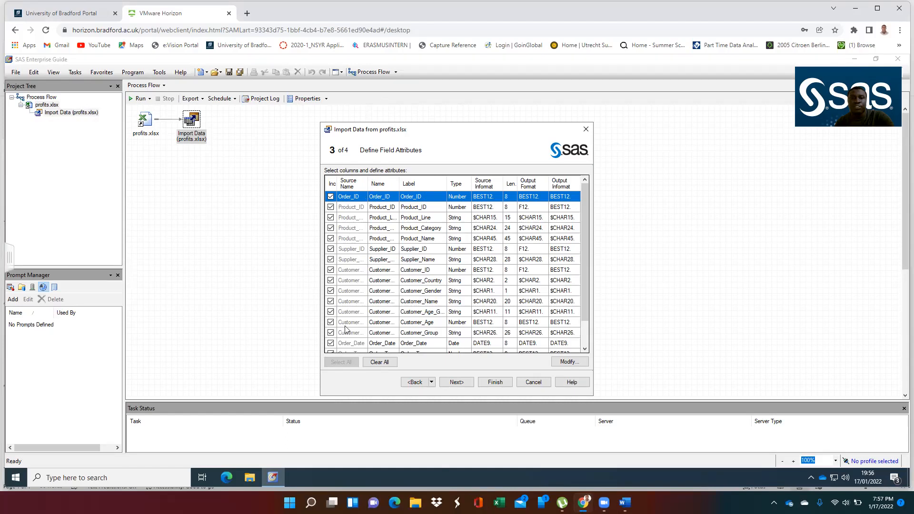
- Set the type of the Order_ID and Product_ID fields to String, scanning all values in each column for the length
scroll(347, 289, down, 1)
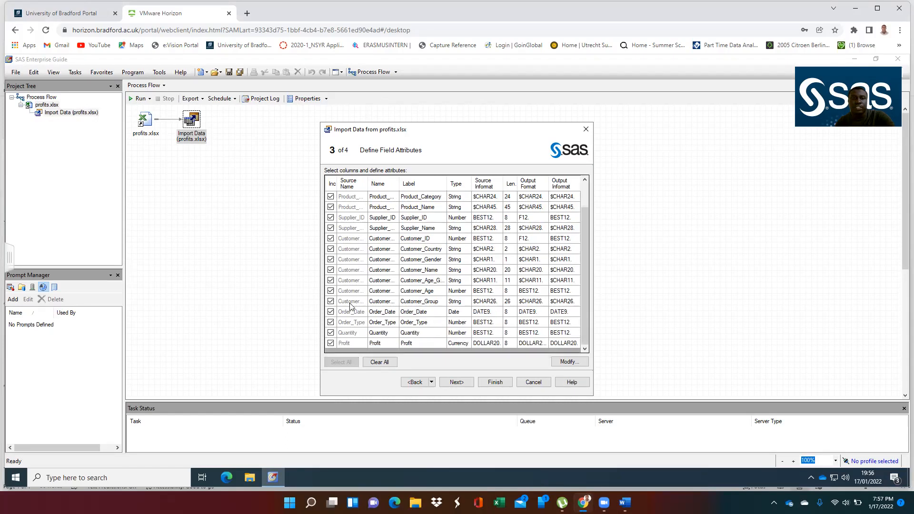
scroll(354, 312, up, 1)
scroll(349, 276, down, 1)
scroll(348, 279, up, 1)
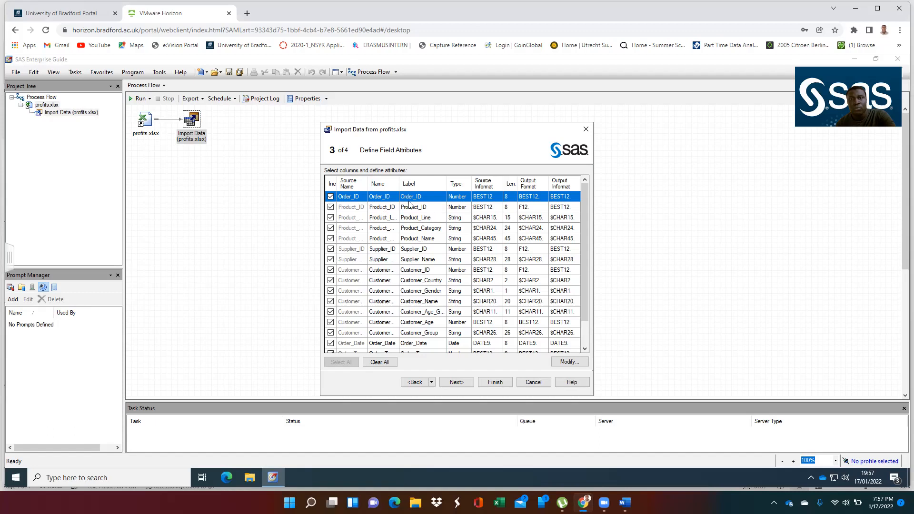
click(457, 199)
click(457, 197)
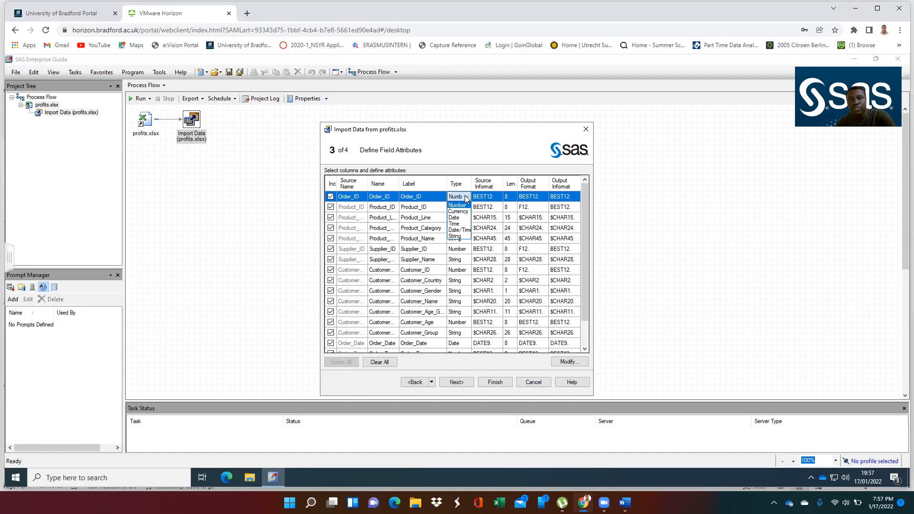
click(456, 237)
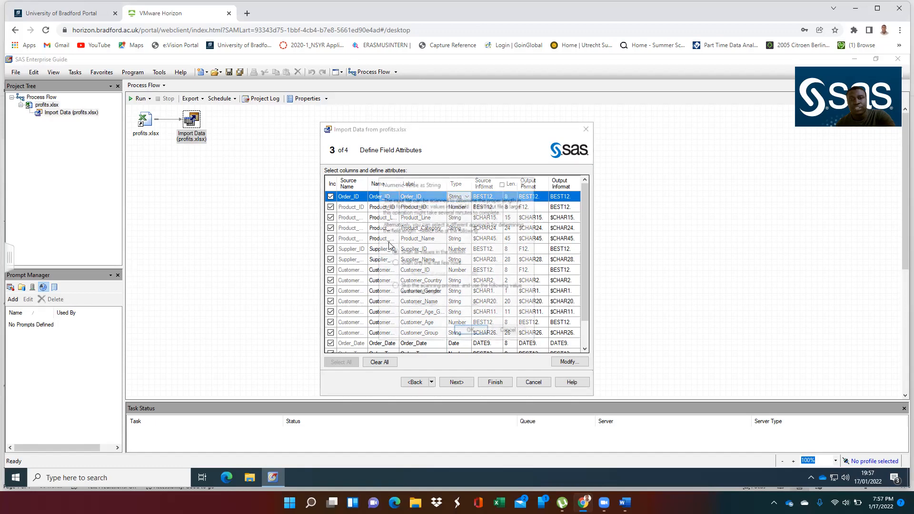
click(468, 333)
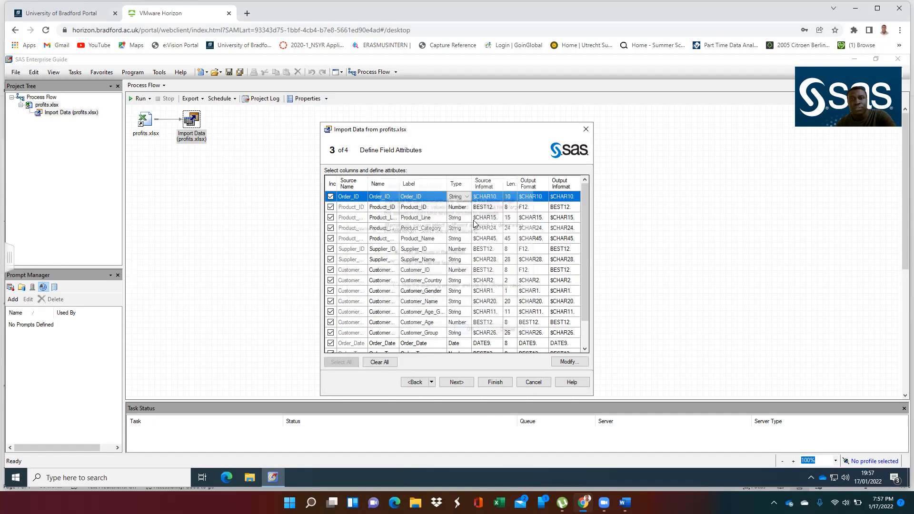
click(465, 211)
click(466, 207)
click(455, 246)
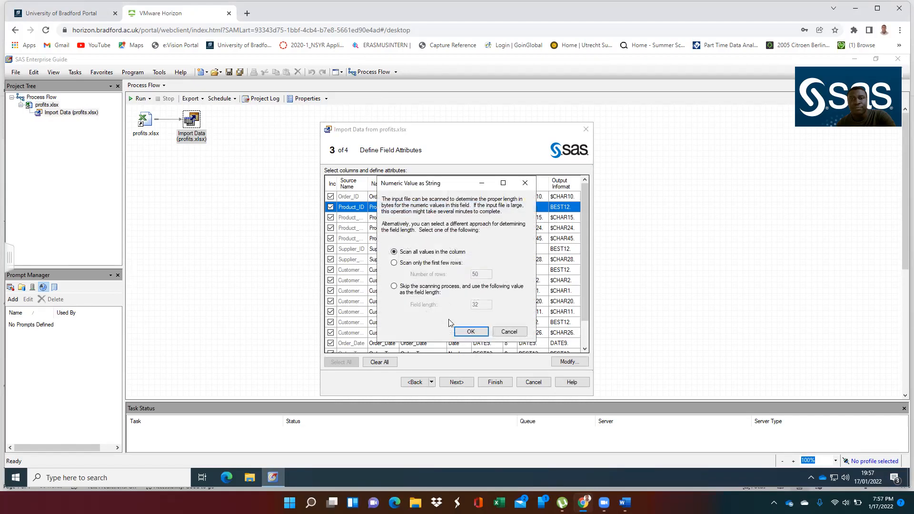
click(470, 331)
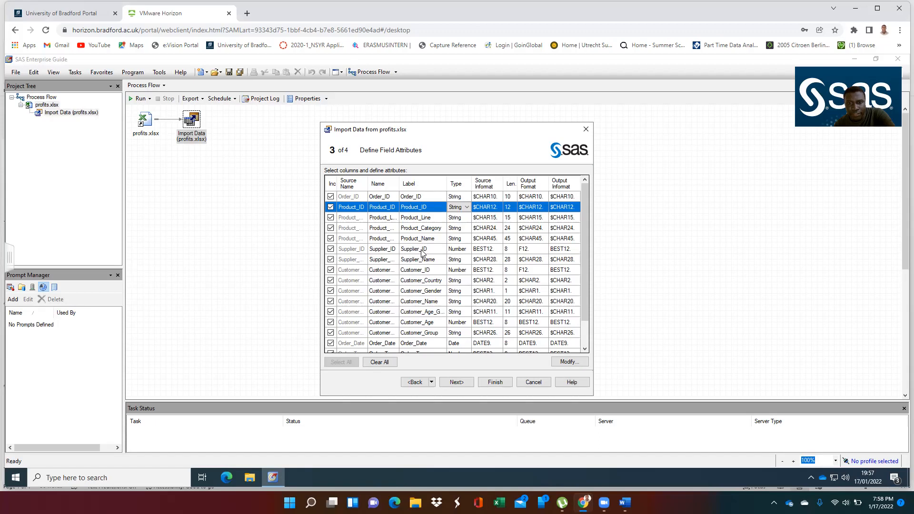
- Set the type of the Supplier_ID and Customer_ID fields to String, scanning all values in each column for the length
click(459, 250)
click(460, 249)
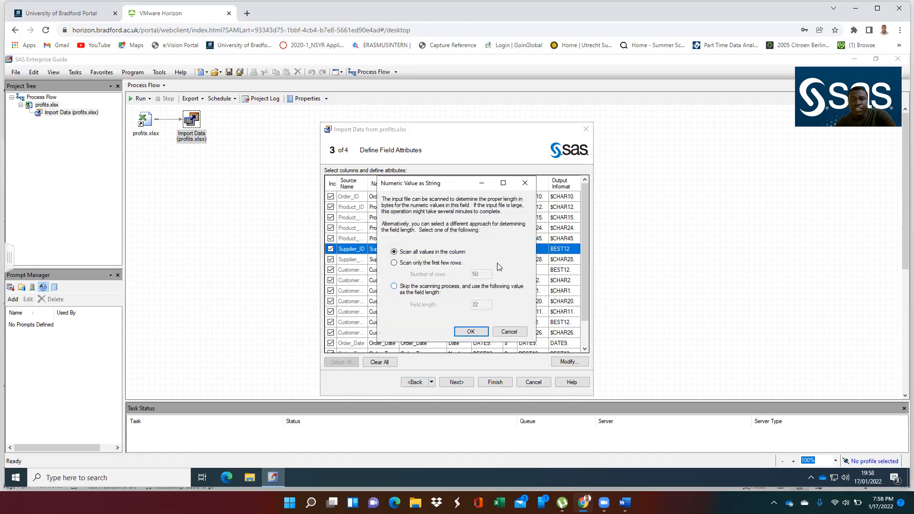
click(470, 332)
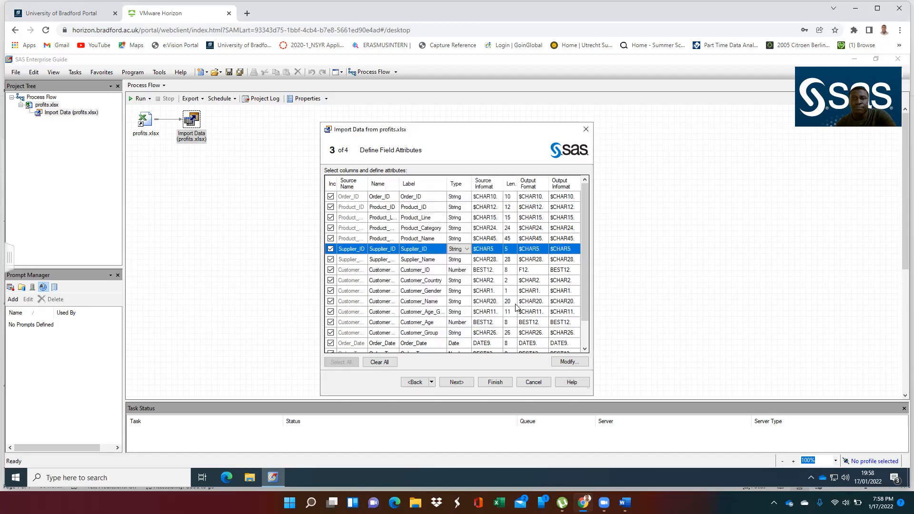
click(460, 270)
click(467, 270)
click(463, 305)
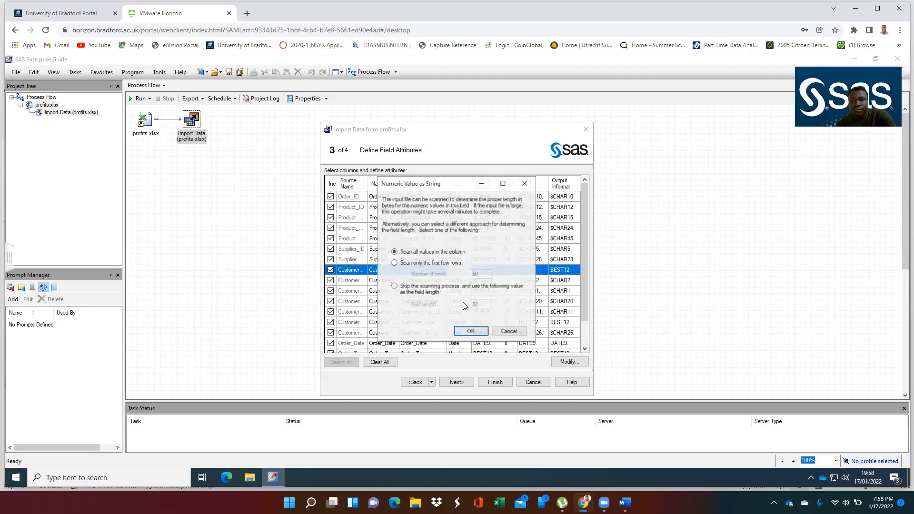
click(470, 332)
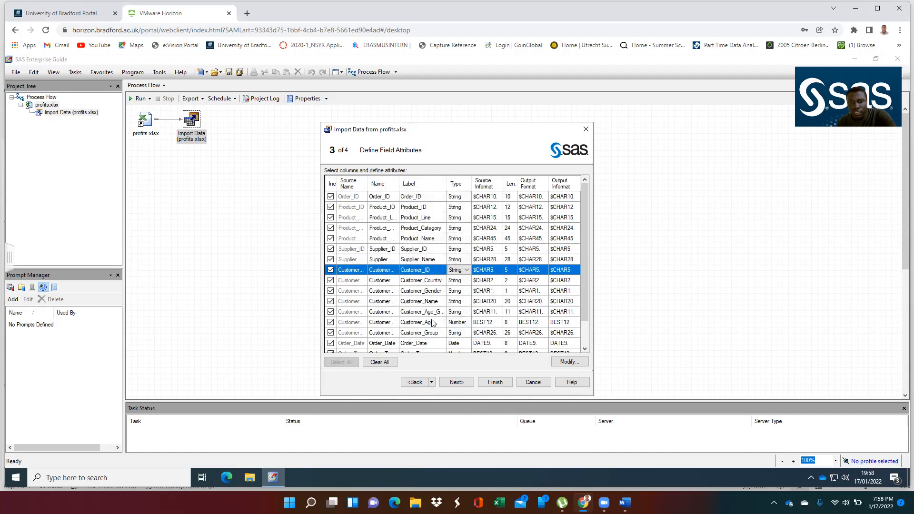
- Finish the import with all advanced options left off, and look through the output data down to the last row
scroll(429, 323, down, 1)
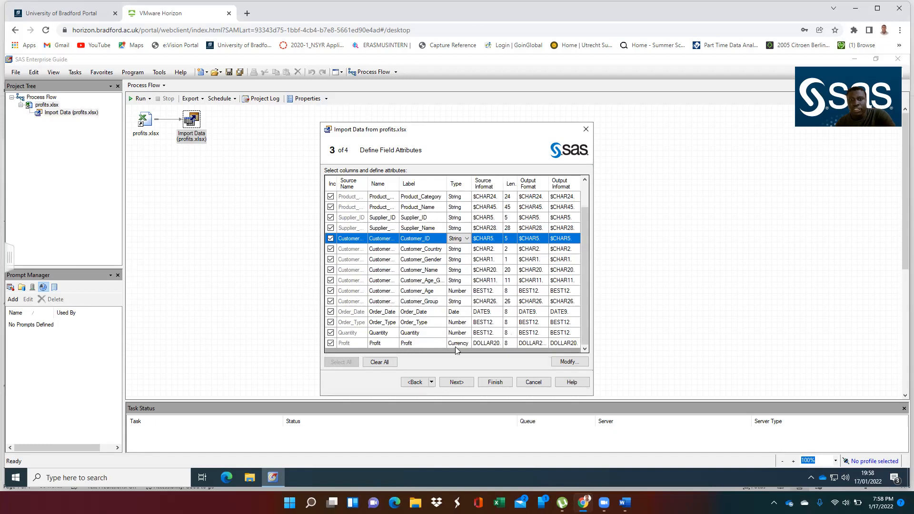
click(456, 382)
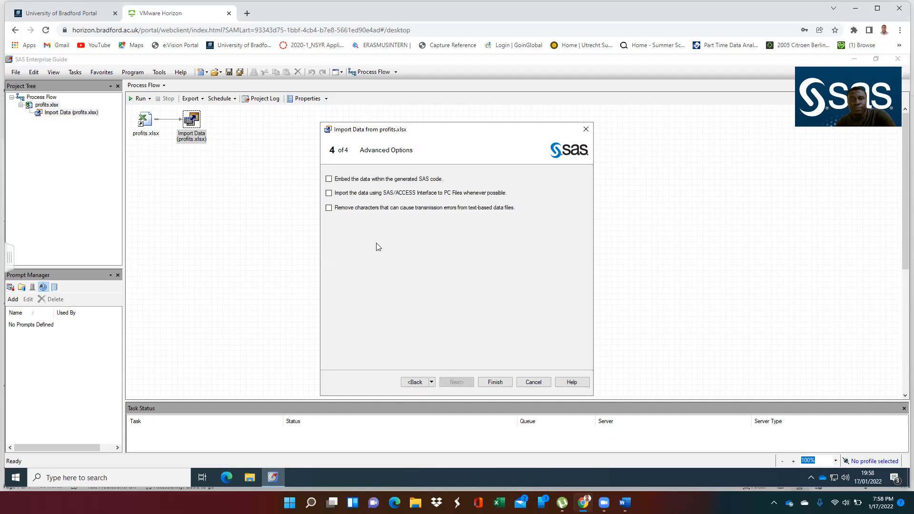
click(495, 382)
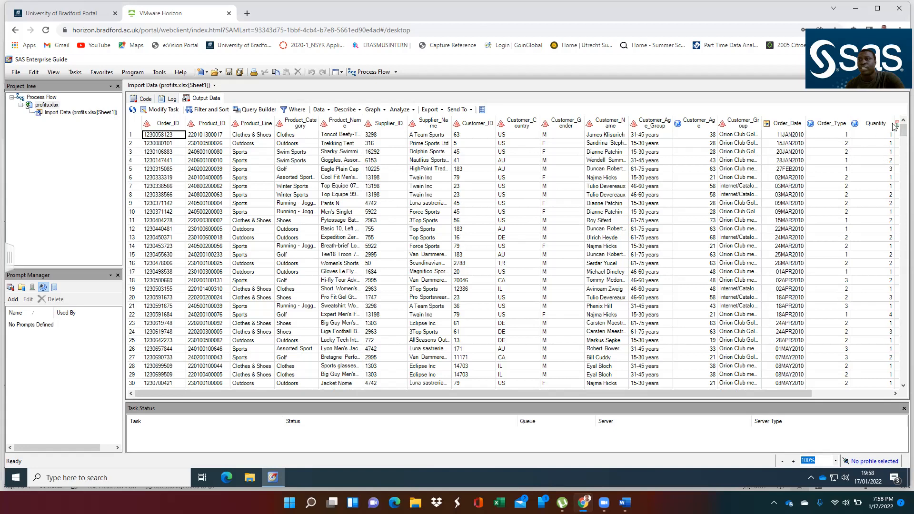
drag(903, 129, 904, 385)
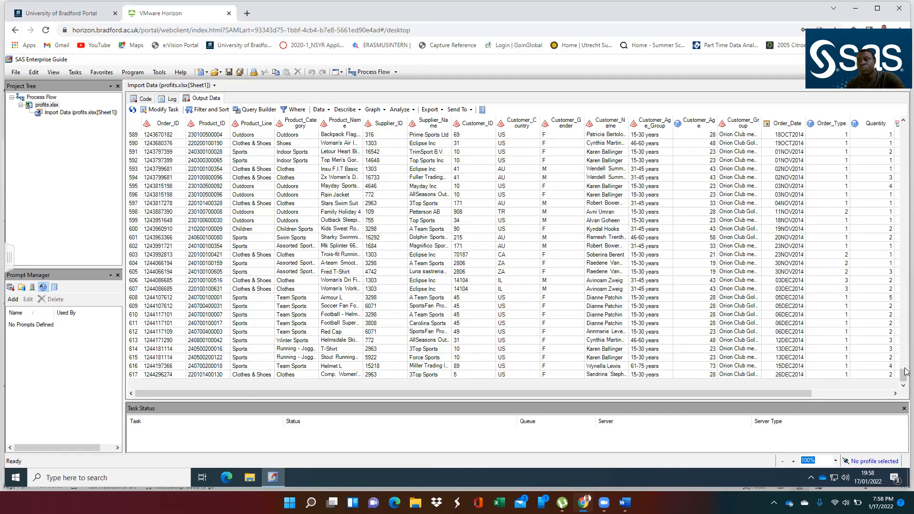
- Start a Characterize Data task on the imported profits data with only the summary report as output, without graphs or SAS data sets
drag(905, 376, 887, 128)
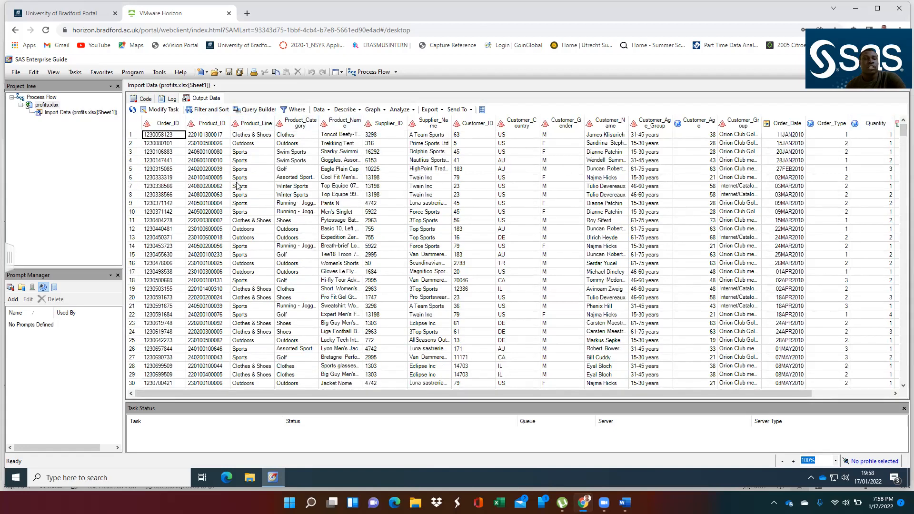
click(340, 111)
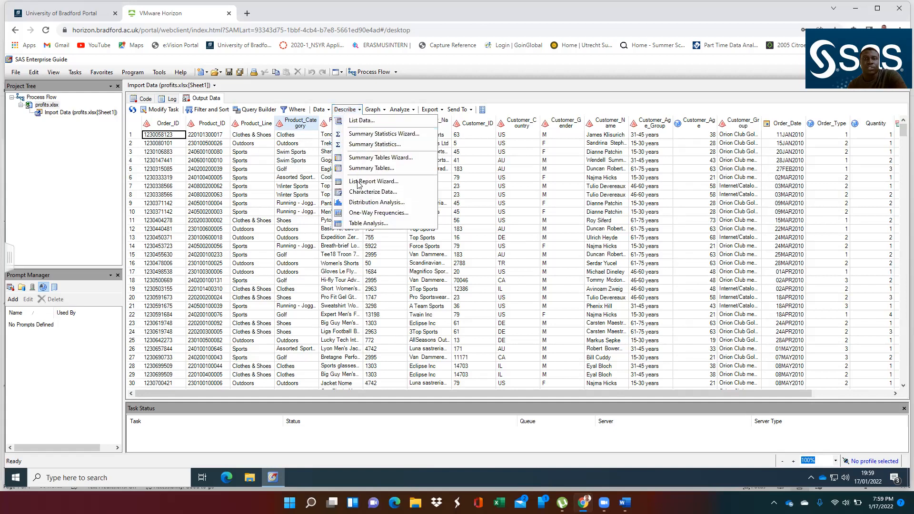
click(363, 192)
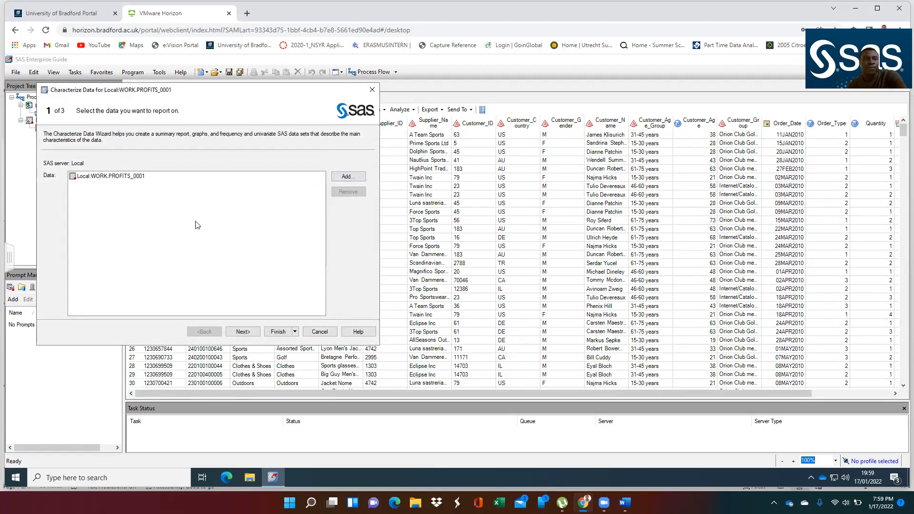
click(242, 332)
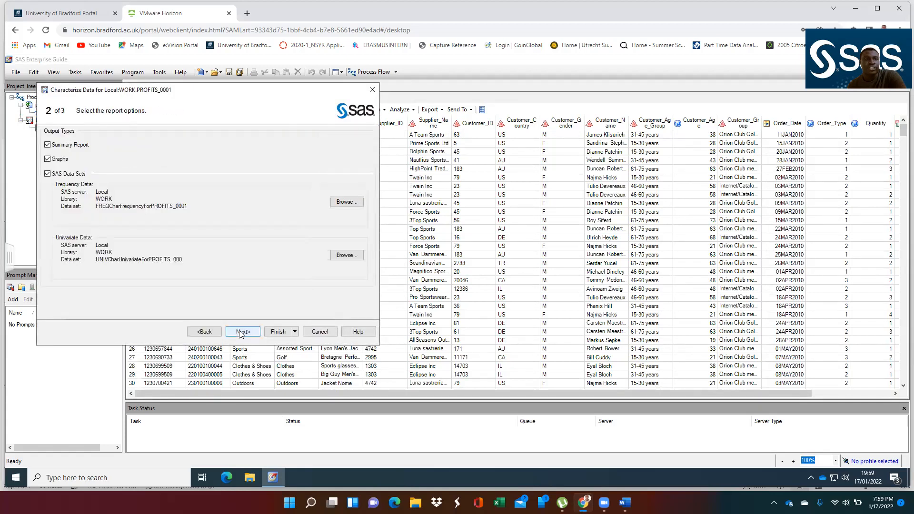
click(48, 174)
click(48, 159)
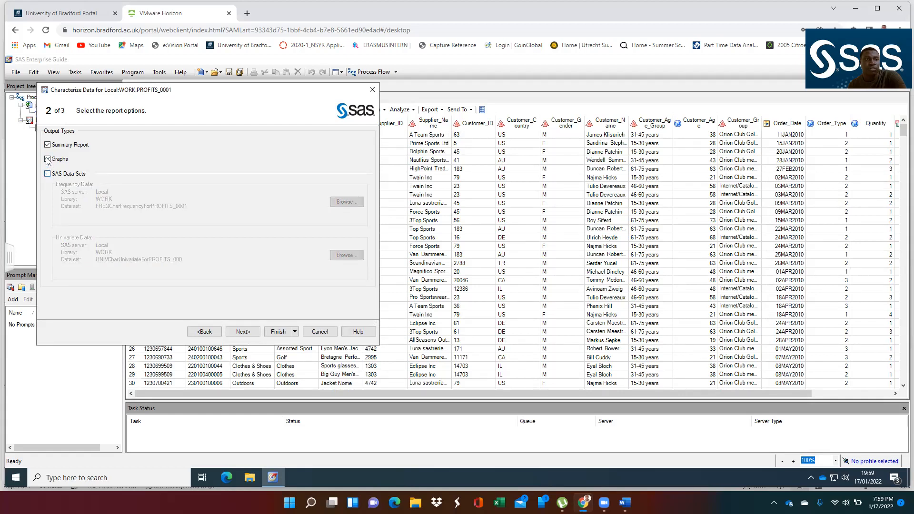
- Limit the categorical values to a maximum of 10 unique values reported per variable and run the Characterize Data task
click(242, 332)
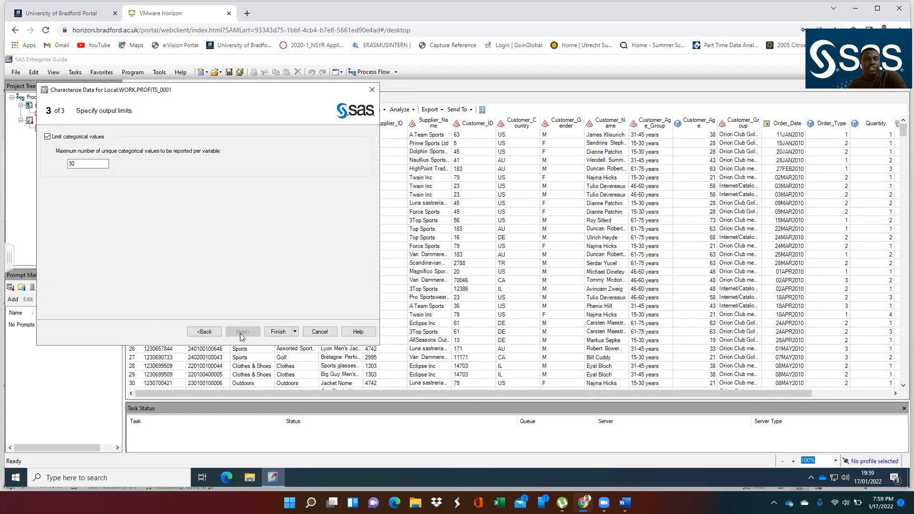
click(80, 164)
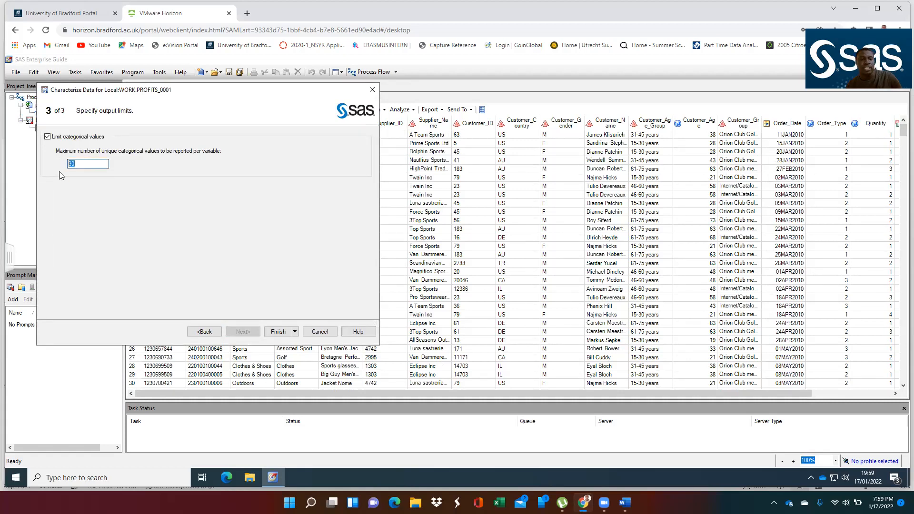
text(10)
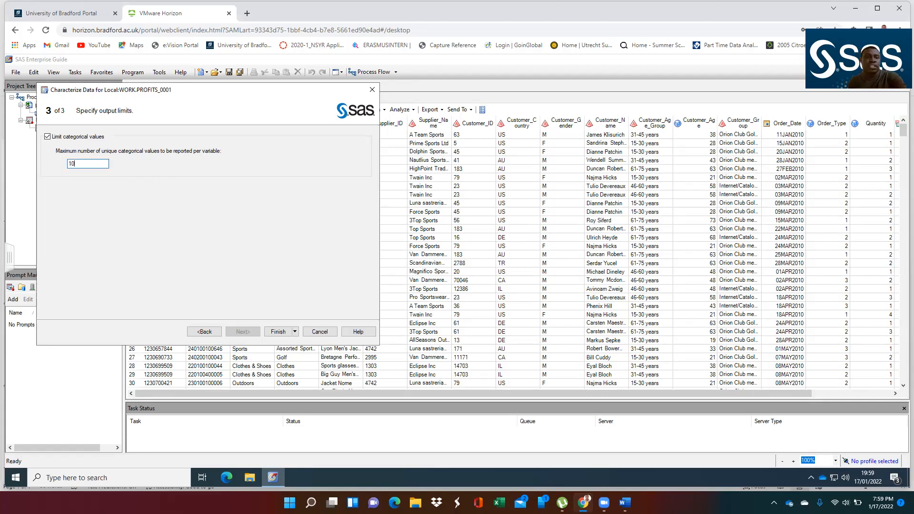
click(277, 332)
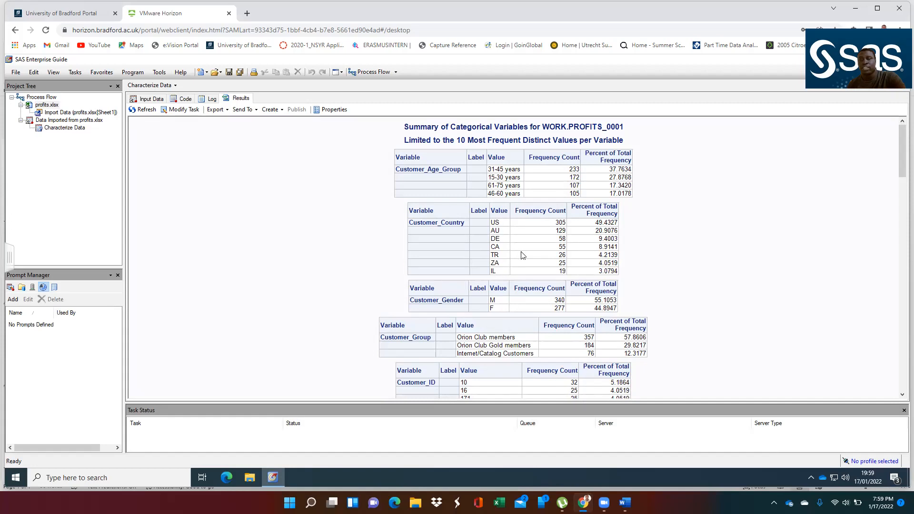
- Examine the characterization report's summaries of categorical, numeric, currency and date variables, and return to its beginning
scroll(484, 320, down, 3)
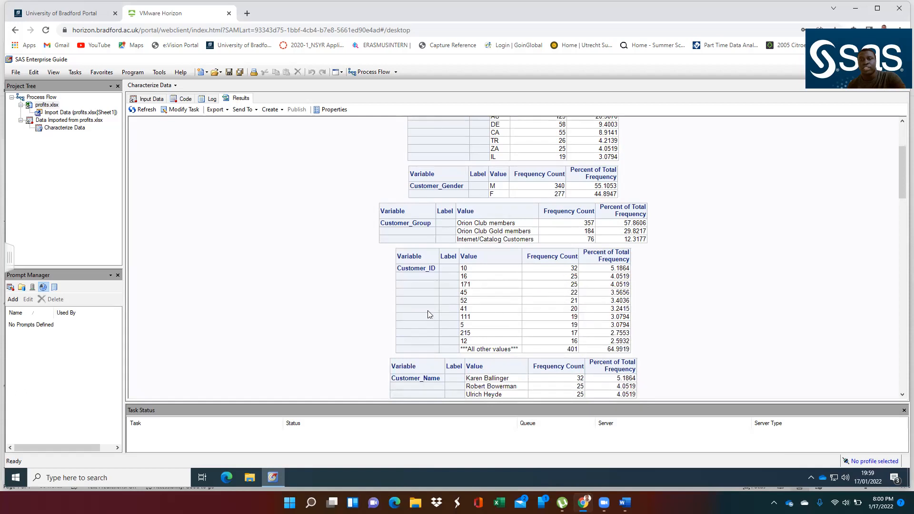
scroll(426, 298, down, 3)
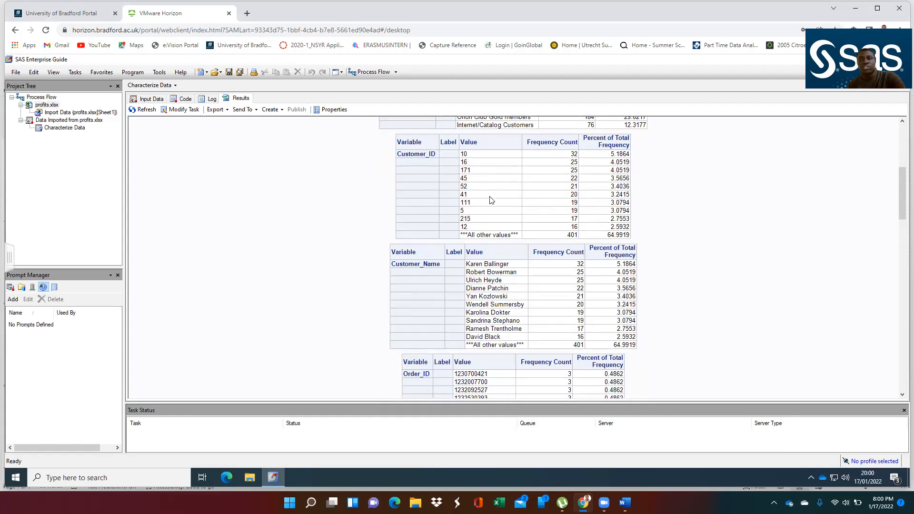
scroll(505, 223, down, 6)
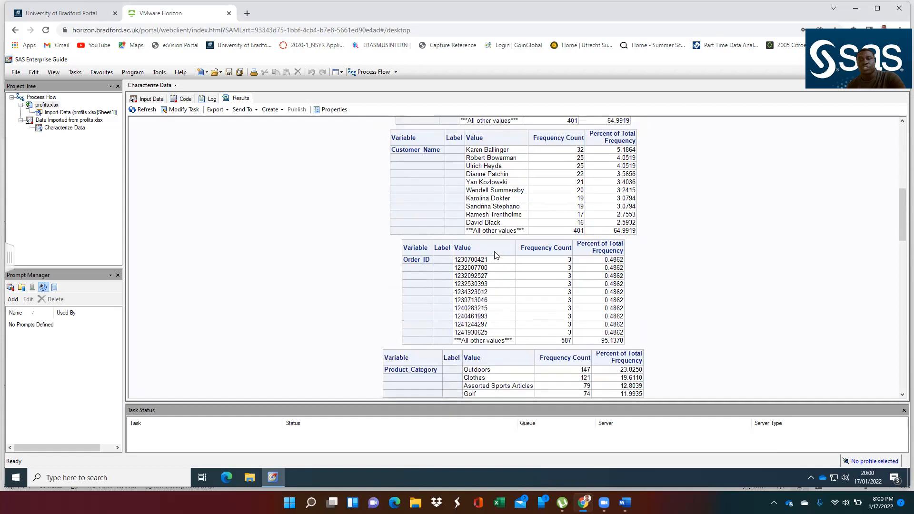
scroll(459, 207, up, 6)
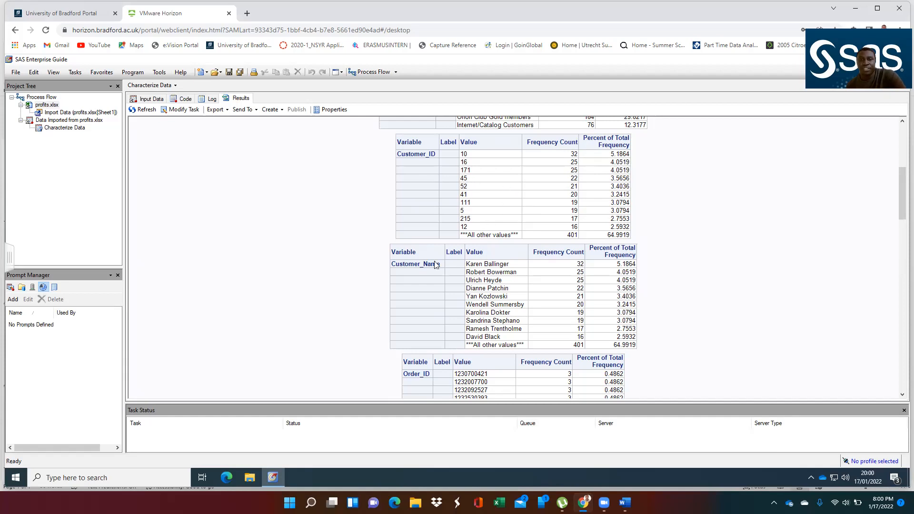
scroll(426, 272, down, 5)
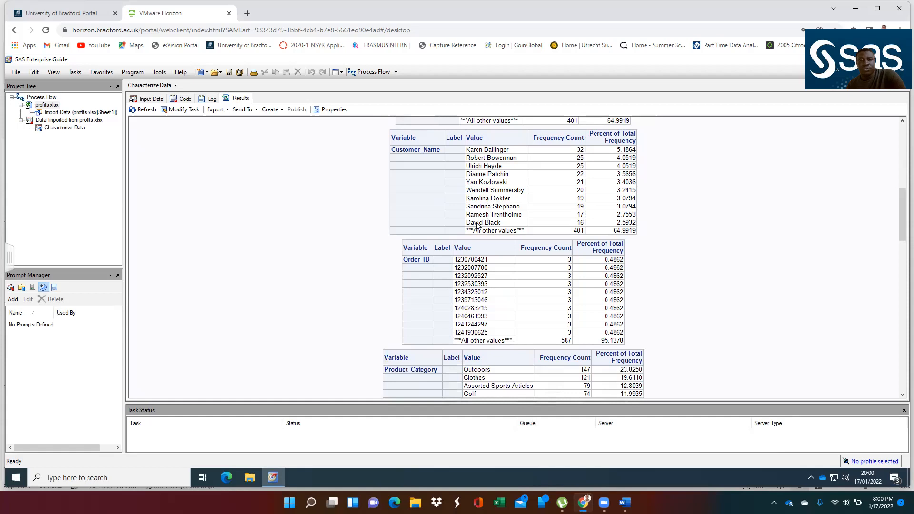
scroll(477, 225, down, 15)
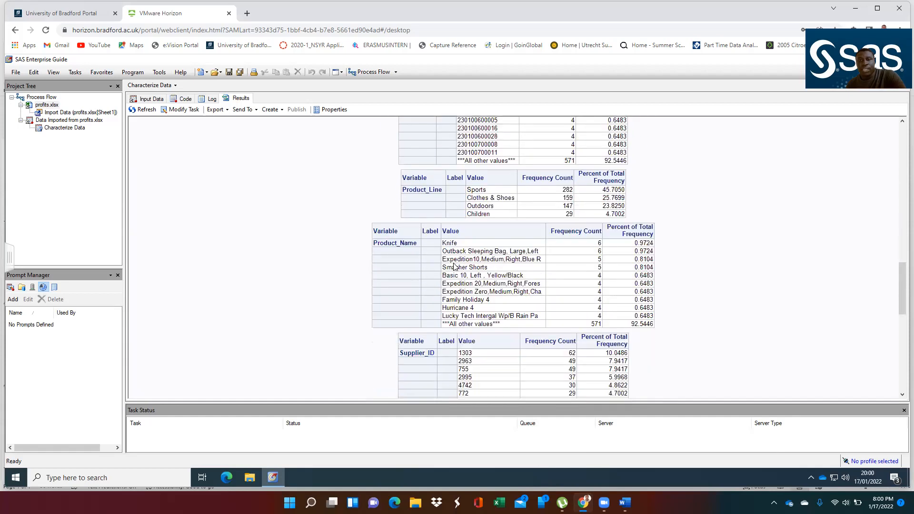
scroll(453, 267, down, 7)
scroll(448, 274, down, 7)
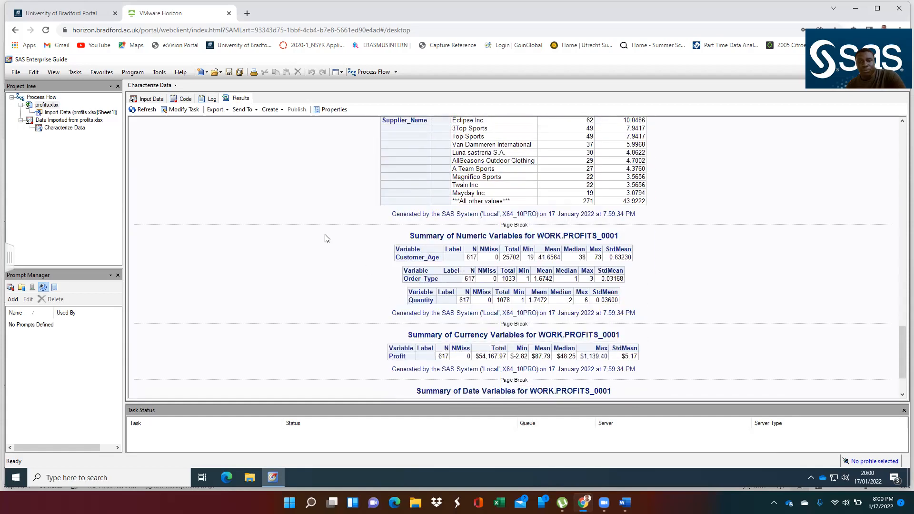
scroll(329, 263, down, 3)
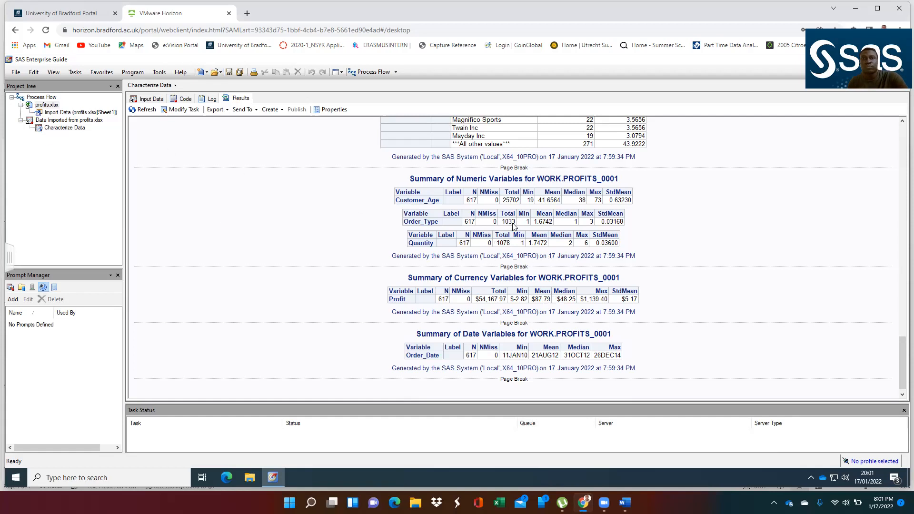
scroll(460, 277, up, 15)
scroll(460, 277, up, 10)
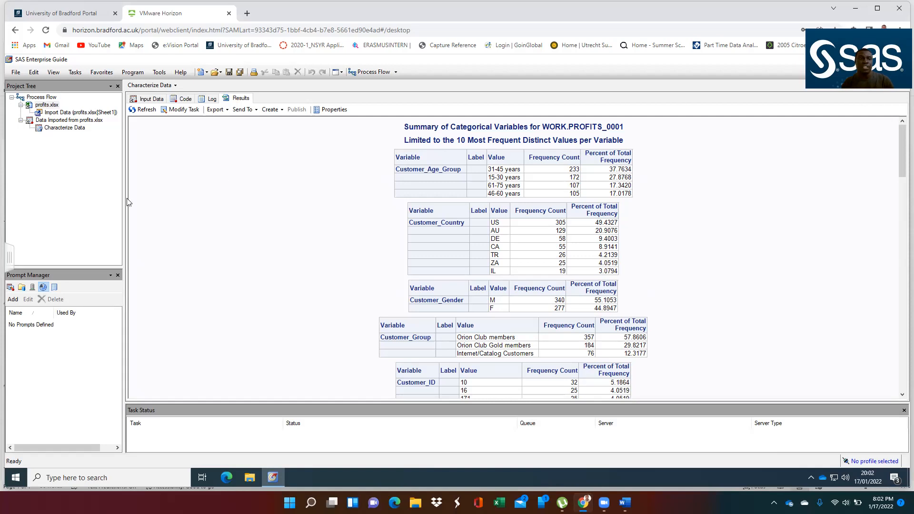
click(22, 289)
click(32, 287)
click(43, 288)
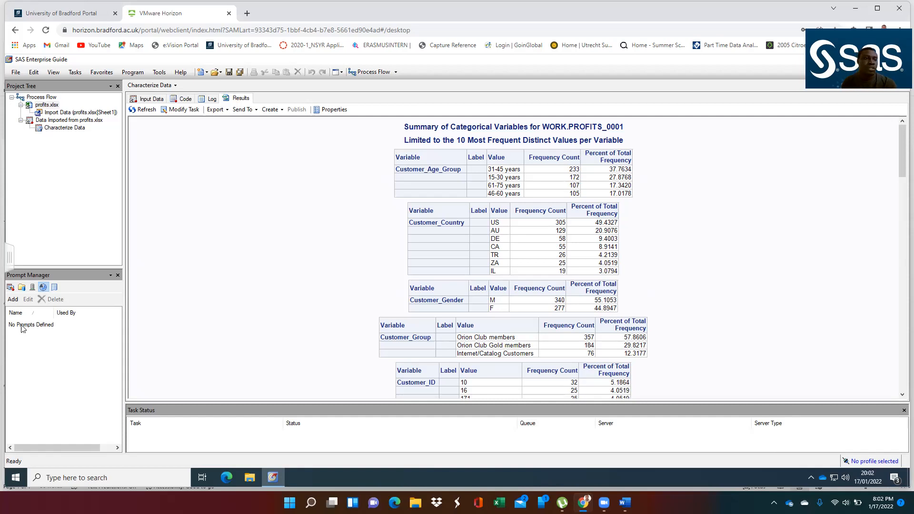
- Add a new project prompt named SelectCategory
click(13, 300)
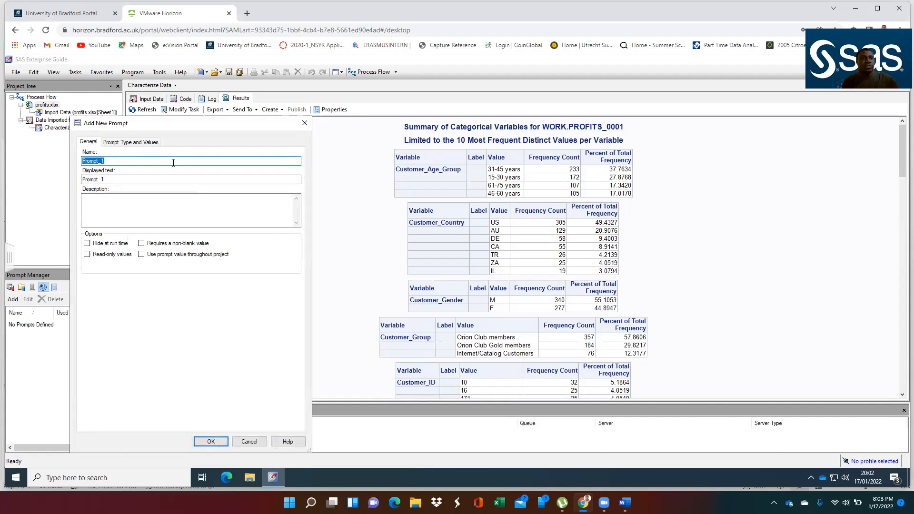
text(Sel)
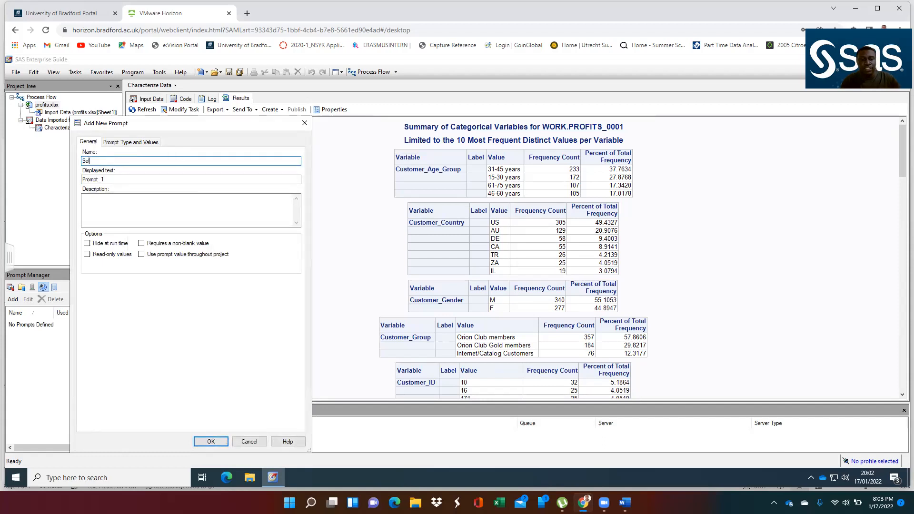
text(ectCategory)
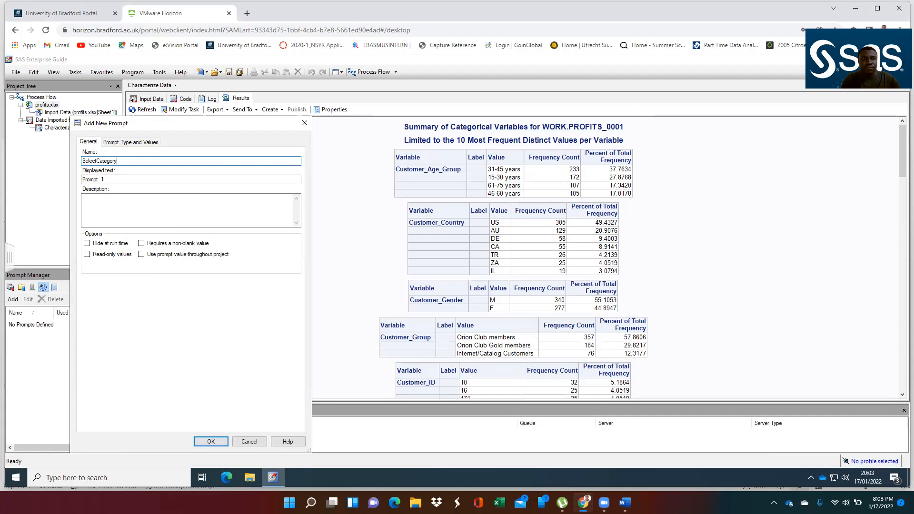
- Set the prompt's displayed text to "Select key business indicator" and require a non-blank value
click(130, 181)
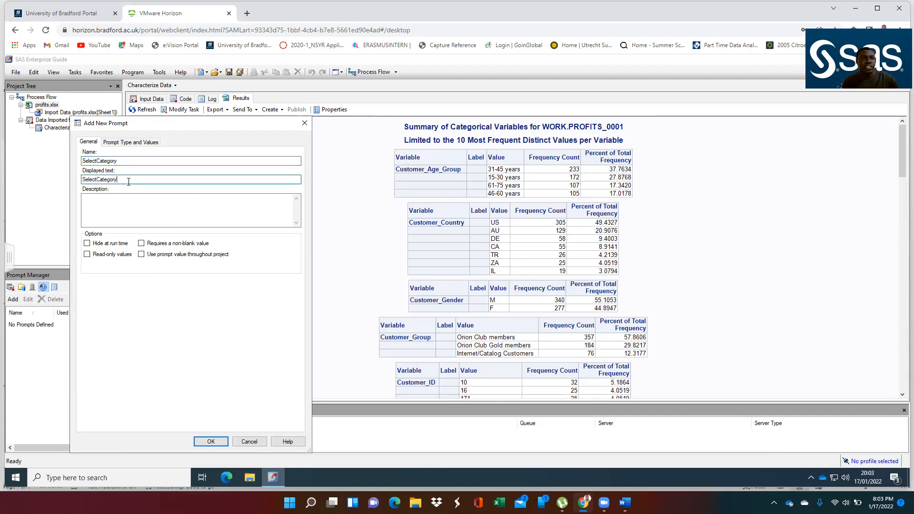
key(BackSpace)
key(BackSpace)
key(BackSpace)
key(BackSpace)
key(BackSpace)
key(BackSpace)
key(BackSpace)
key(BackSpace)
key(BackSpace)
key(BackSpace)
key(BackSpace)
key(BackSpace)
key(BackSpace)
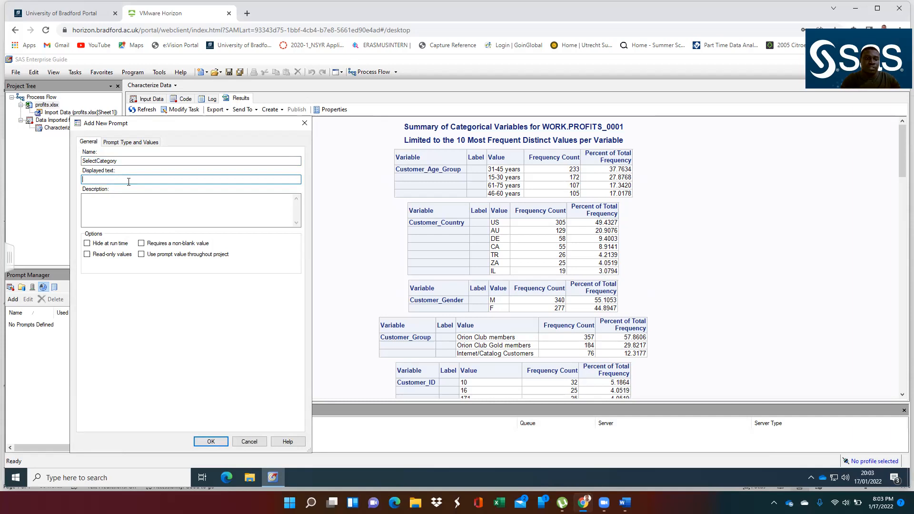
text(Select key business indicator)
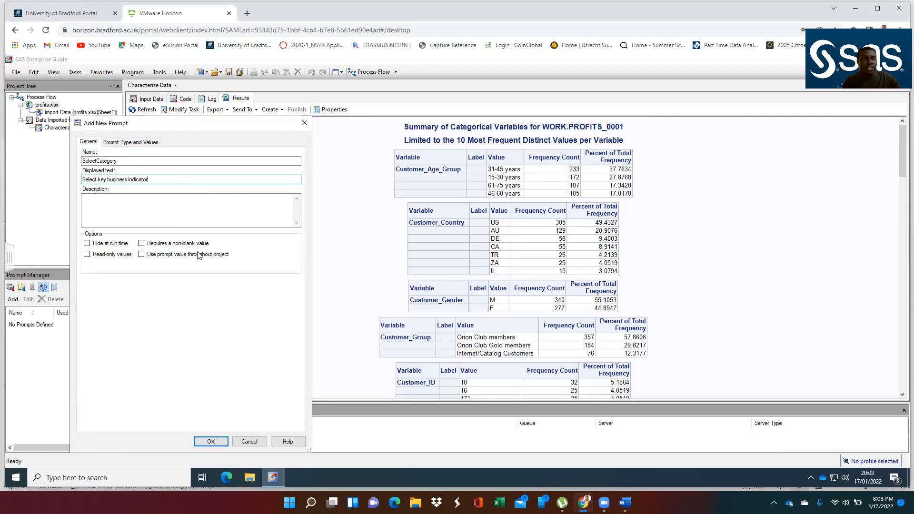
click(141, 244)
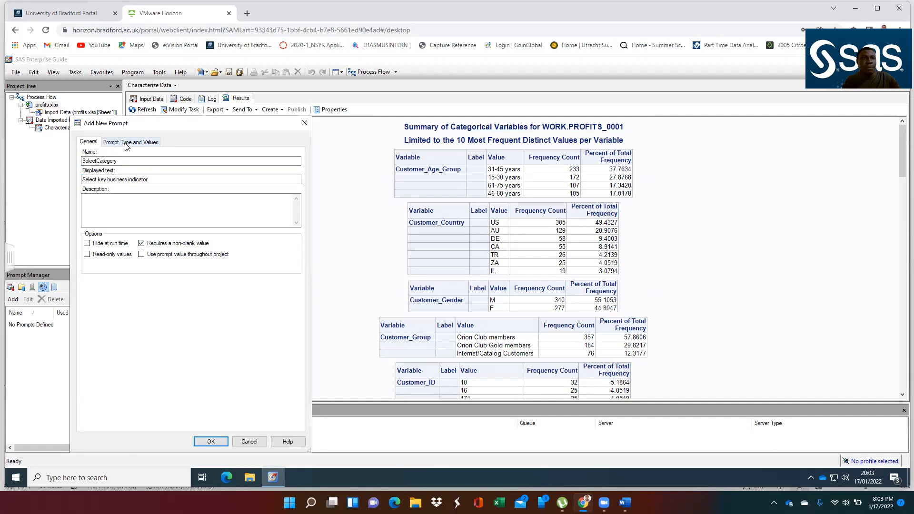
- Set the prompt type to Variable and load its character variables from the imported profits table in WORK
click(126, 145)
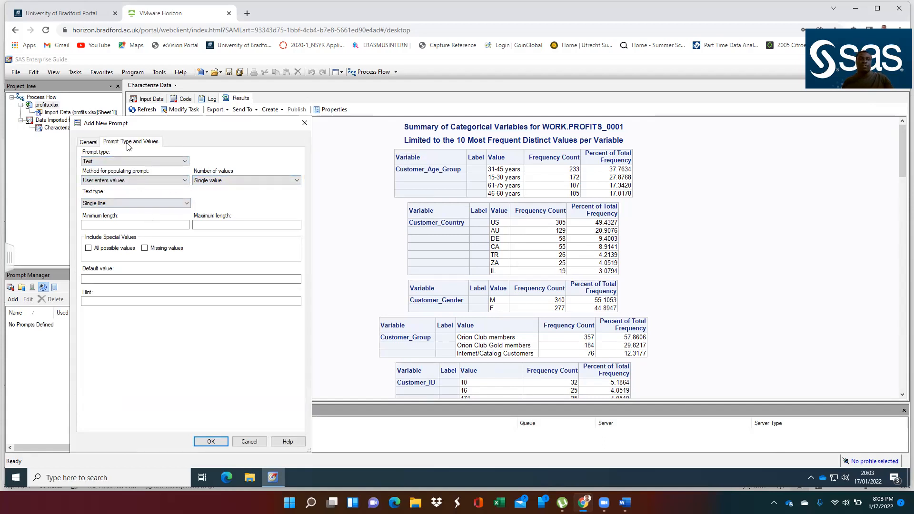
click(100, 162)
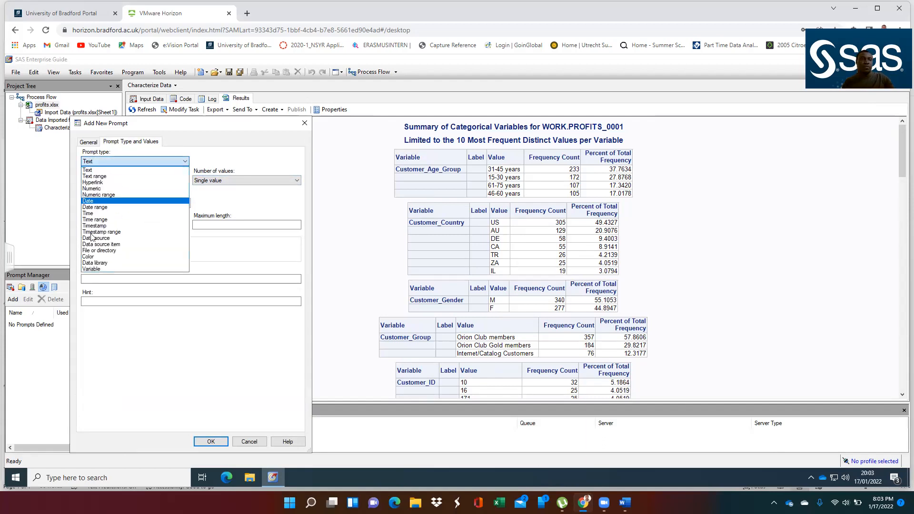
click(92, 269)
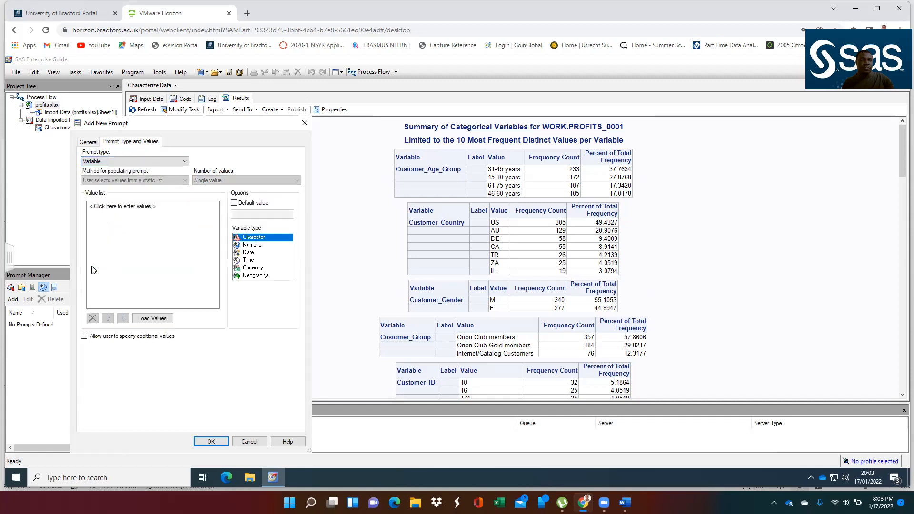
click(150, 319)
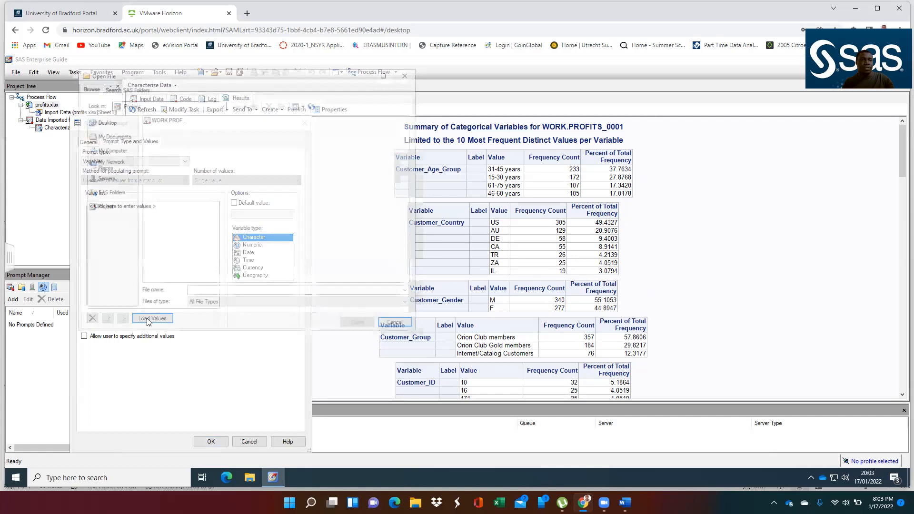
double_click(166, 119)
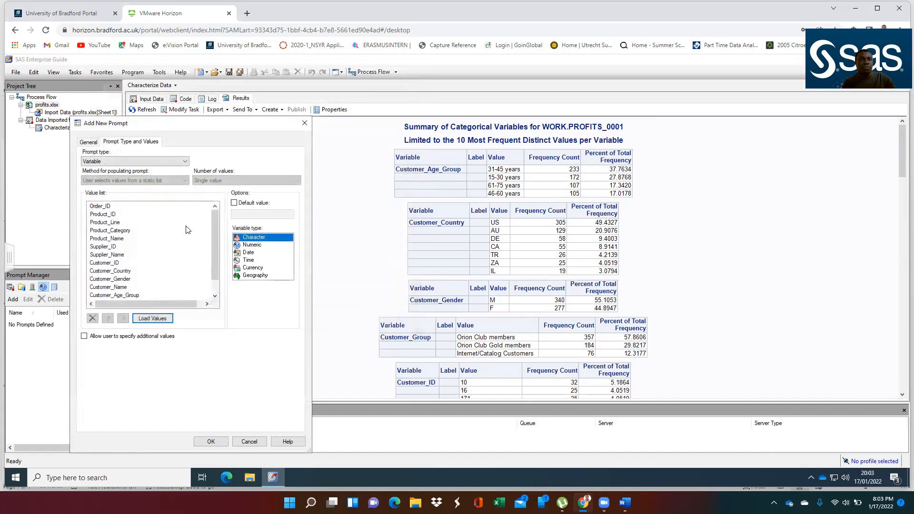
- Go through the variables loaded in the prompt's value list, from Order_ID to the end of the list
click(102, 208)
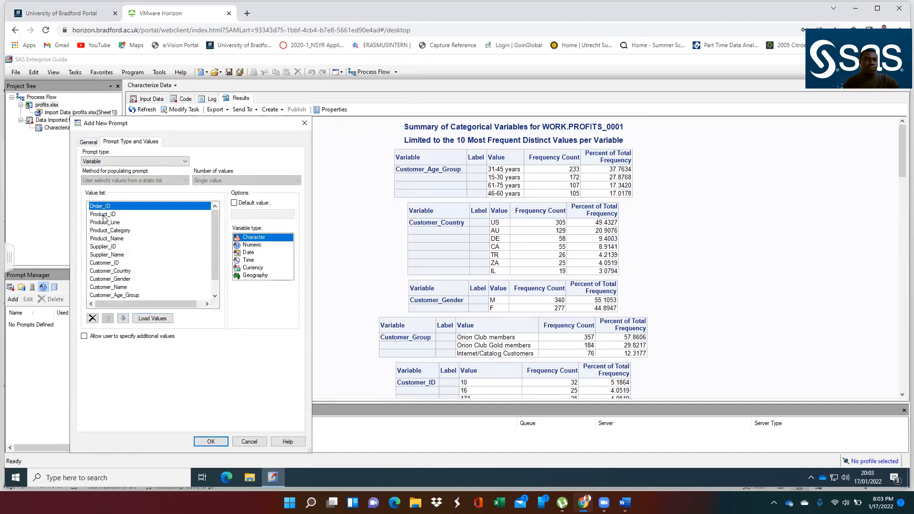
key(Down)
key(Down)
key(Down)
key(Down)
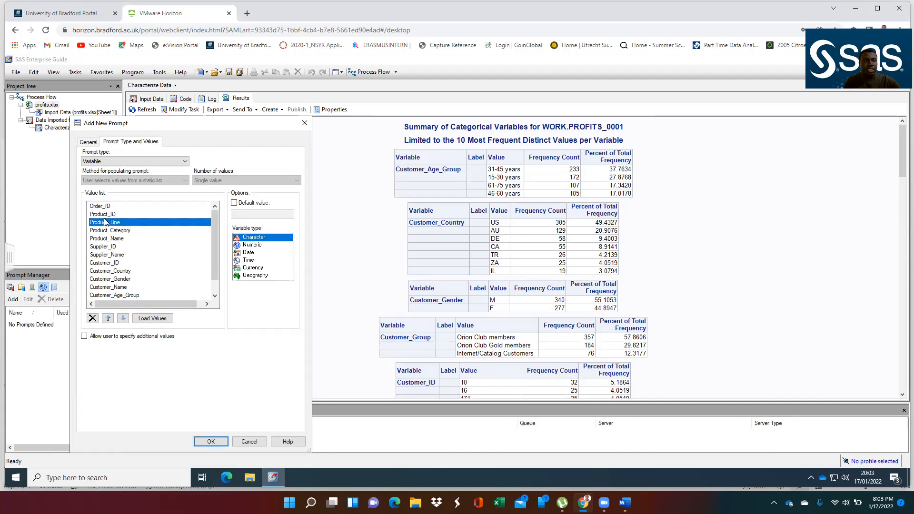
key(Down)
key(Down)
key(Down)
key(Down)
key(Down)
key(Down)
key(Down)
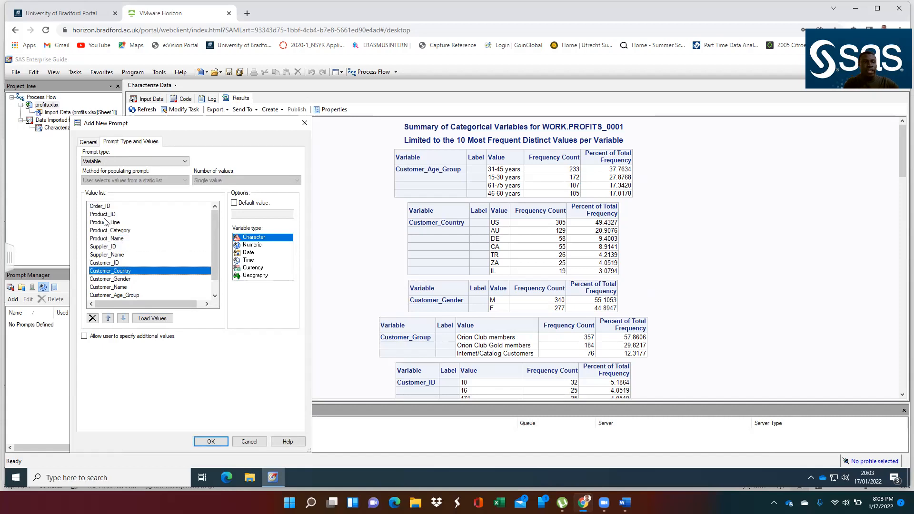
key(Down)
key(Down)
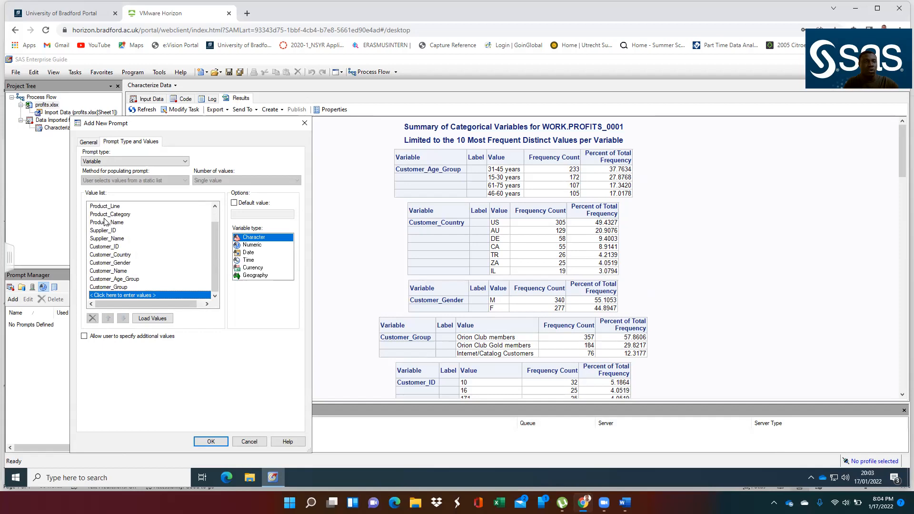
- Check the required business indicators in the Word scenario document, and remove Order_ID and Product_ID from the prompt's value list
click(204, 254)
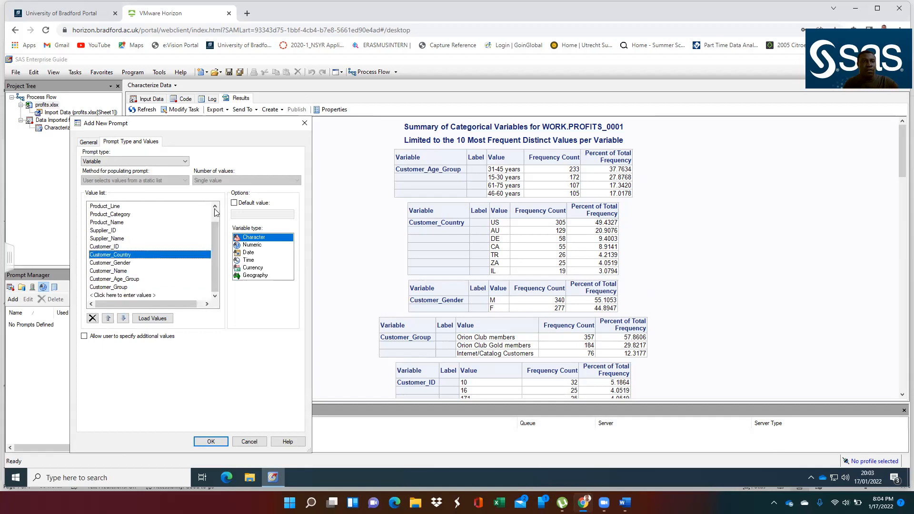
scroll(215, 212, up, 1)
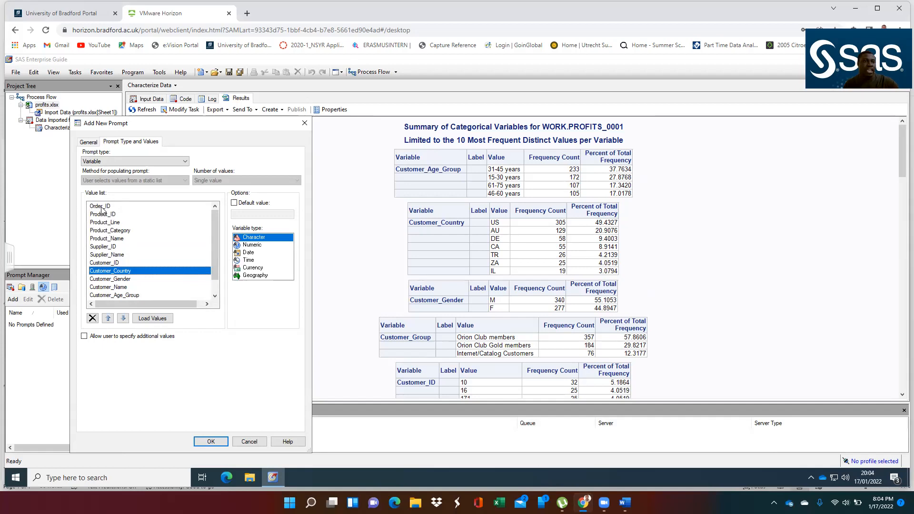
click(625, 503)
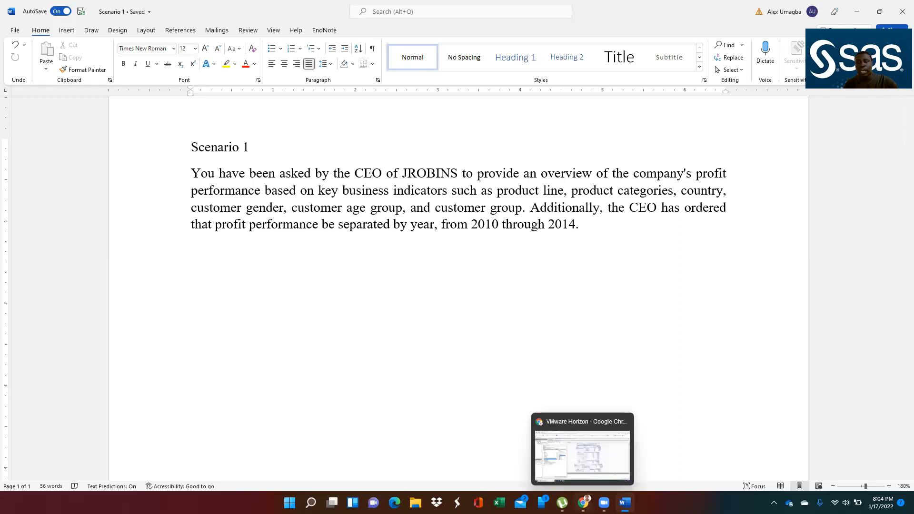
click(583, 455)
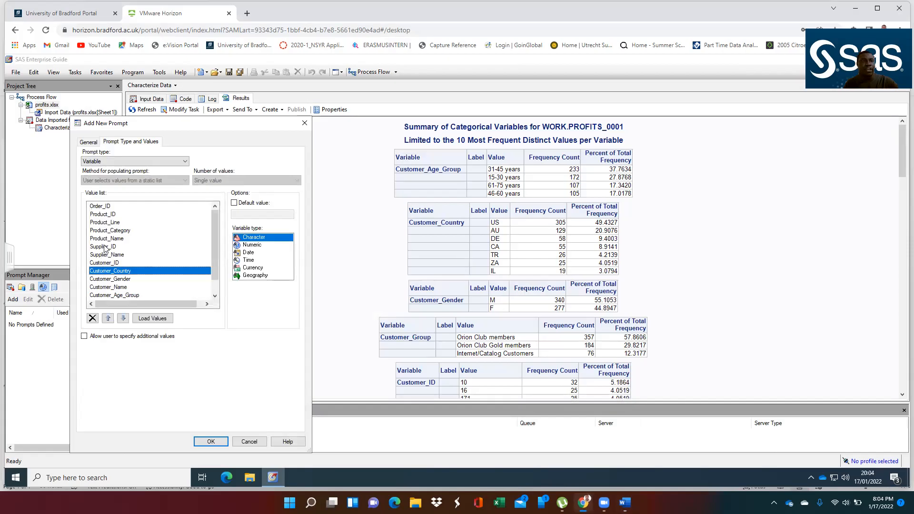
click(98, 208)
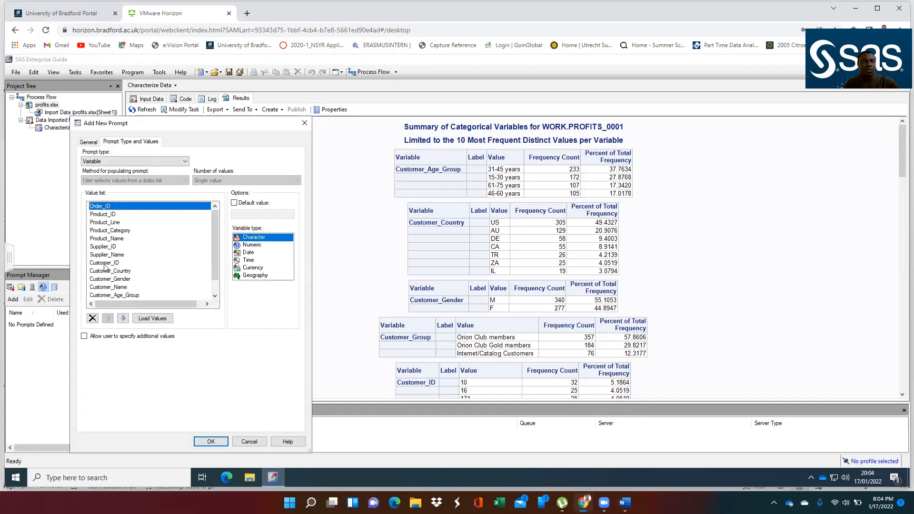
click(93, 318)
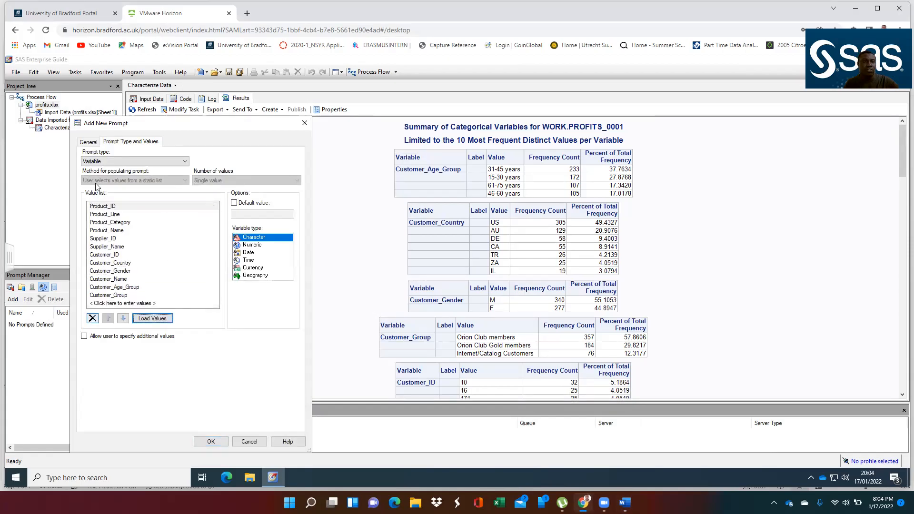
click(107, 208)
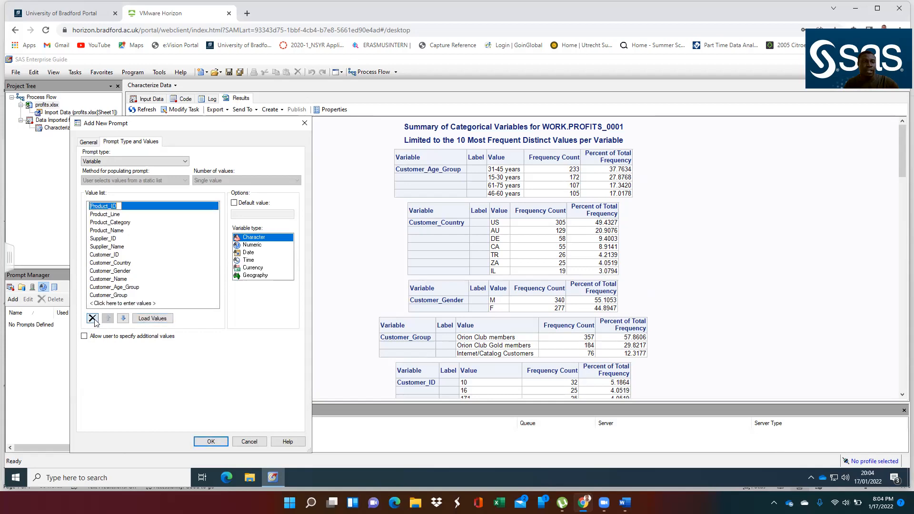
click(92, 319)
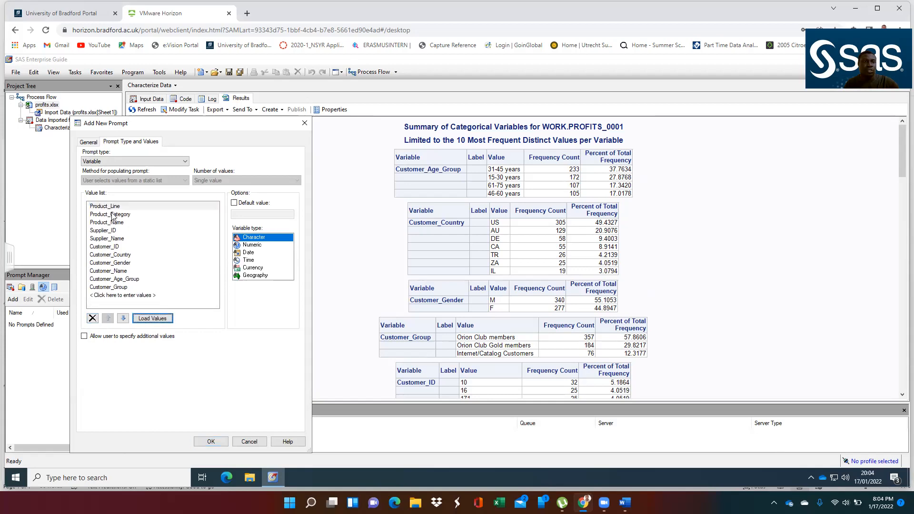
- Remove Product_Name, Supplier_ID, Supplier_Name and Customer_ID from the prompt's value list
click(114, 222)
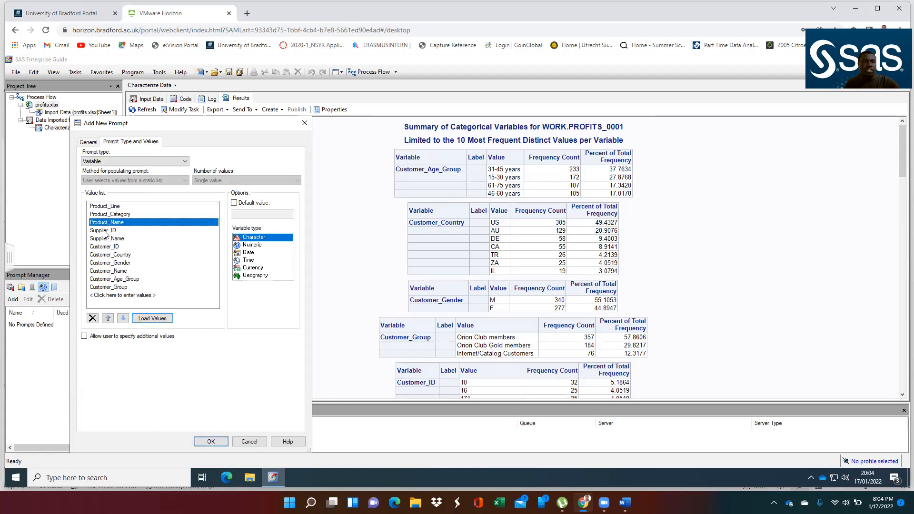
click(93, 319)
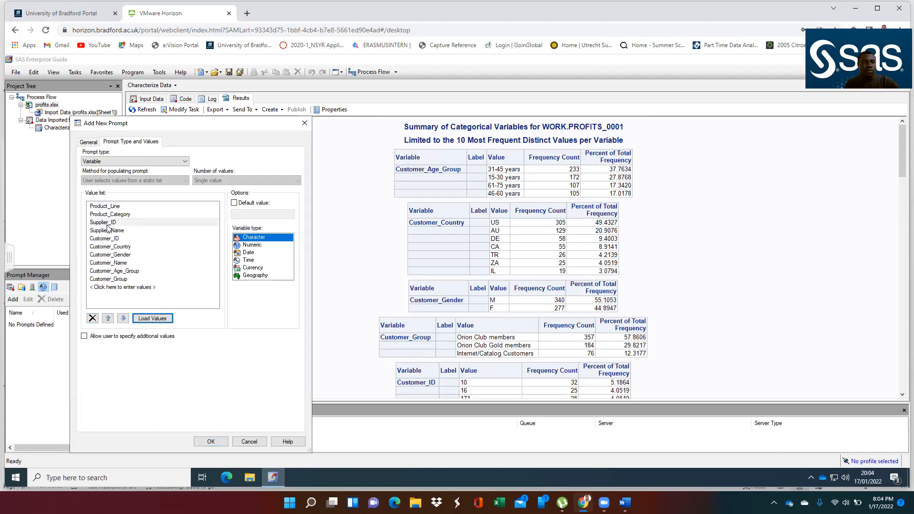
click(111, 223)
click(92, 319)
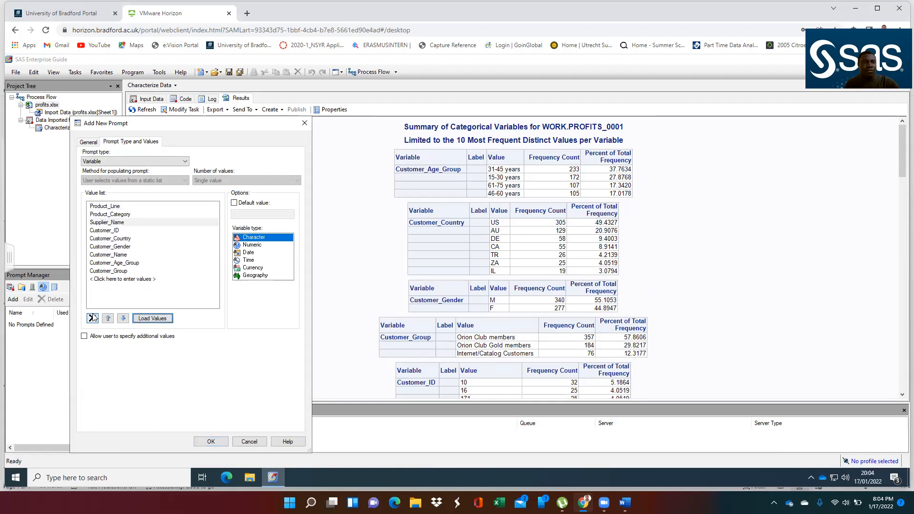
click(114, 223)
click(92, 319)
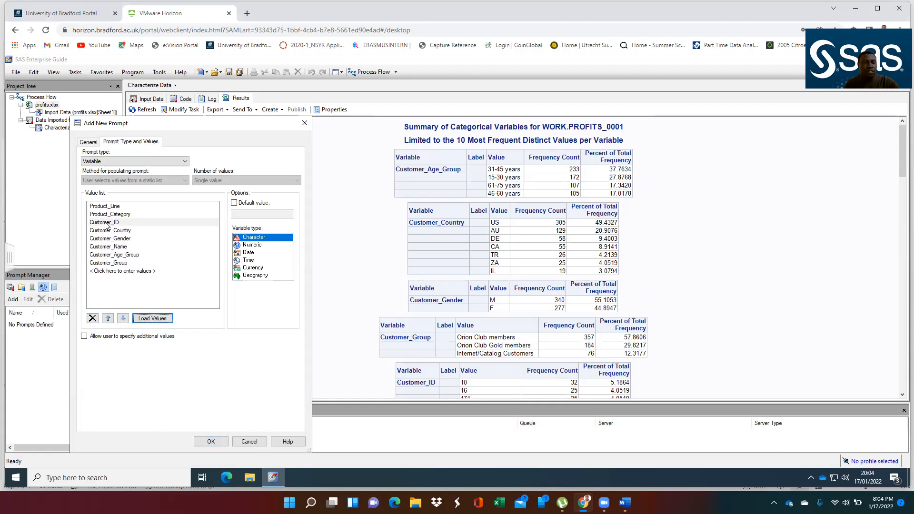
click(105, 223)
click(92, 318)
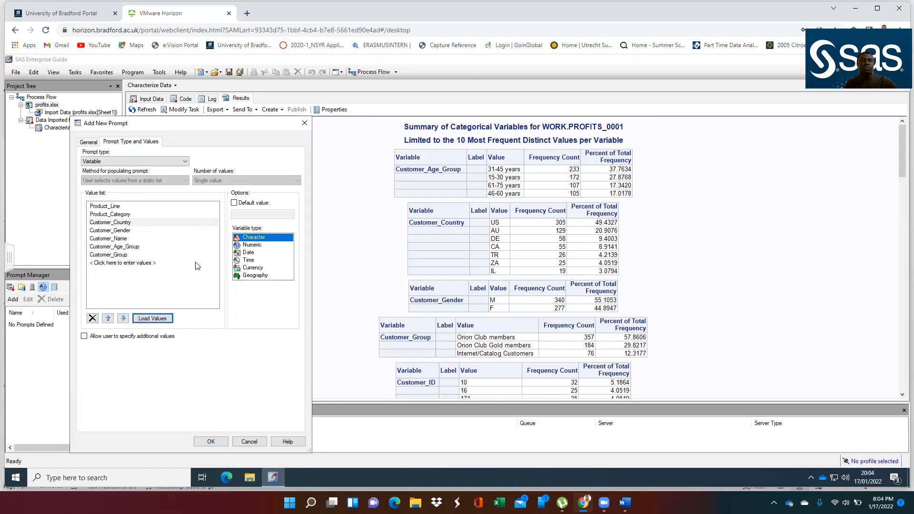
- Set Product_Line as the default value of the SelectCategory prompt and save the prompt
click(235, 203)
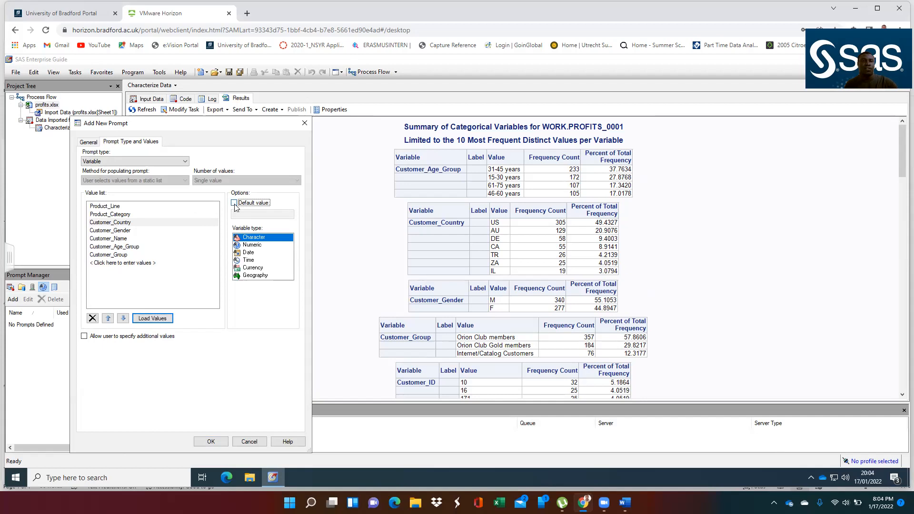
click(105, 208)
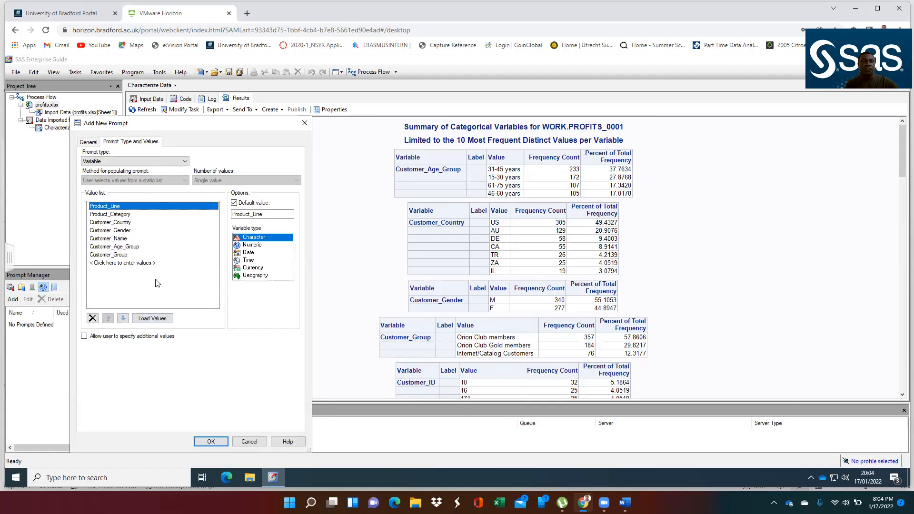
click(210, 442)
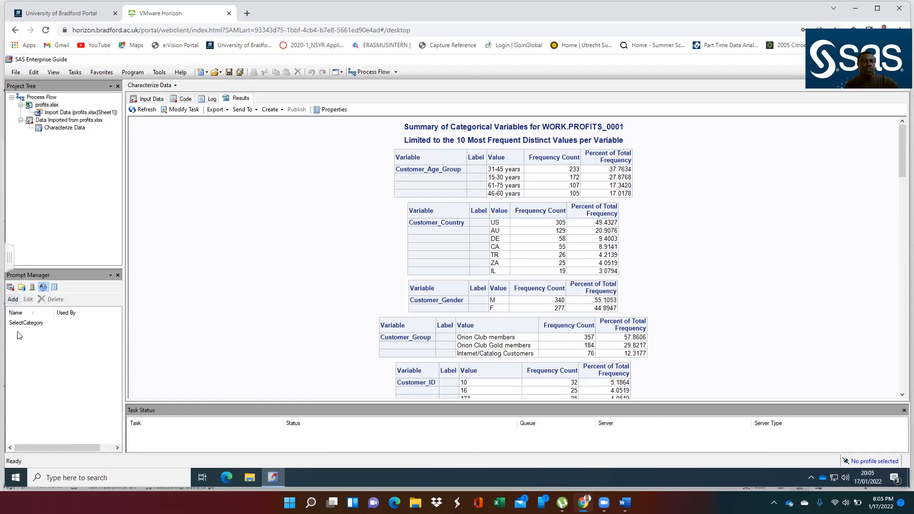
- Add another new project prompt named DateRange
click(13, 300)
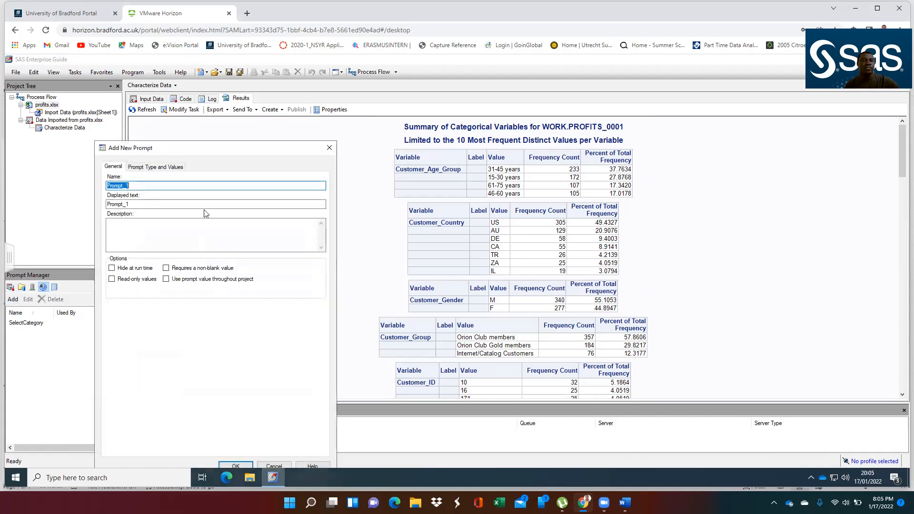
text(D)
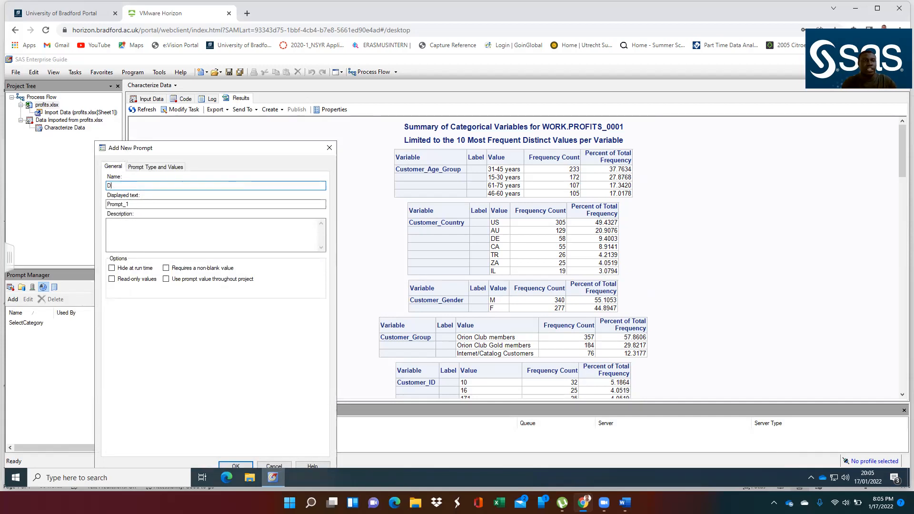
text(ateRange)
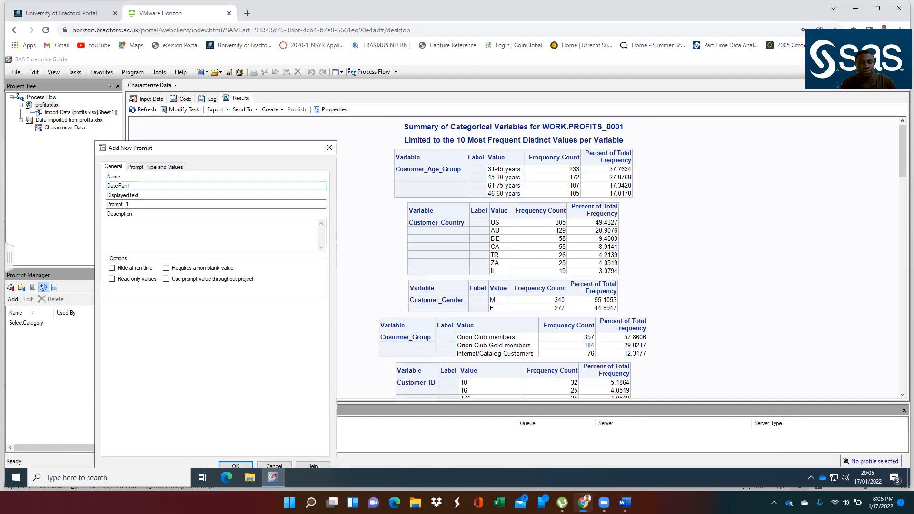
- Set the DateRange prompt's displayed text to "Select date range from the data" and require a non-blank value
triple_click(151, 205)
text(DateRange)
key(BackSpace)
key(BackSpace)
key(BackSpace)
key(BackSpace)
key(BackSpace)
key(BackSpace)
key(BackSpace)
key(BackSpace)
key(BackSpace)
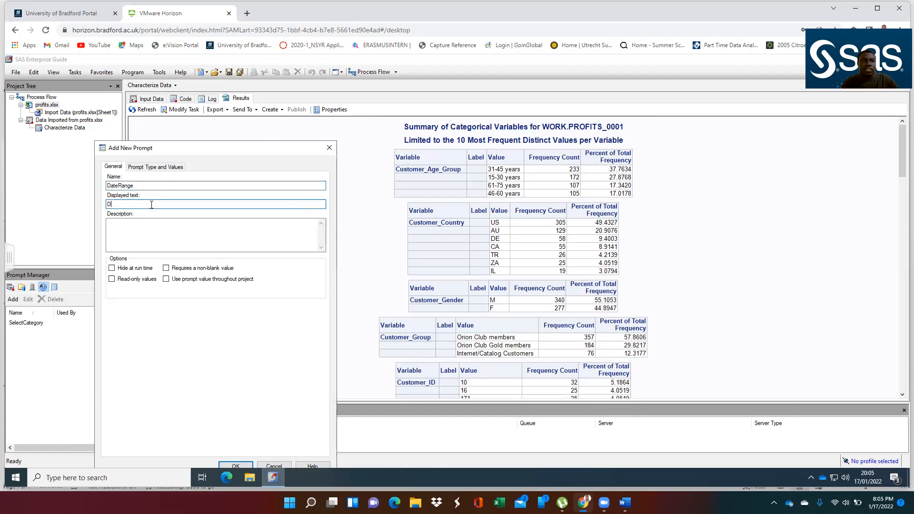
text(Select da)
text(ta)
key(BackSpace)
key(BackSpace)
text(ect date range fo)
key(BackSpace)
text(rom the data)
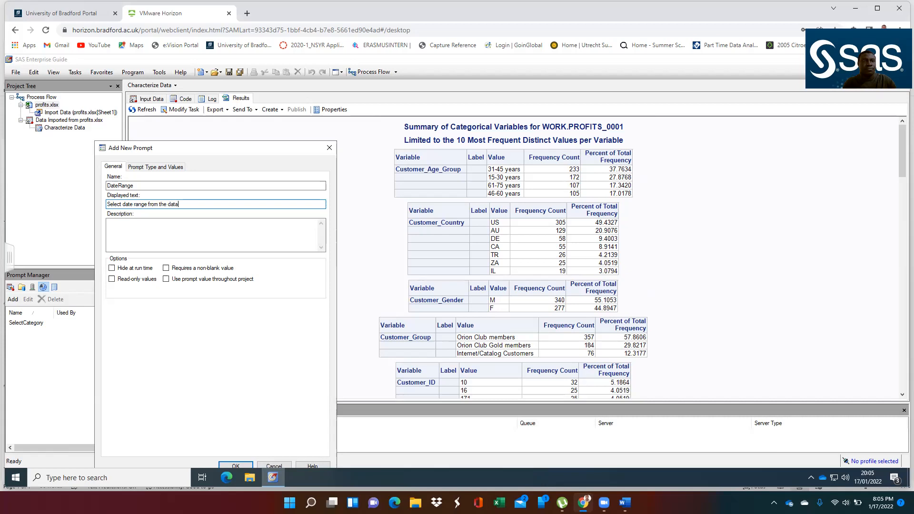
click(166, 268)
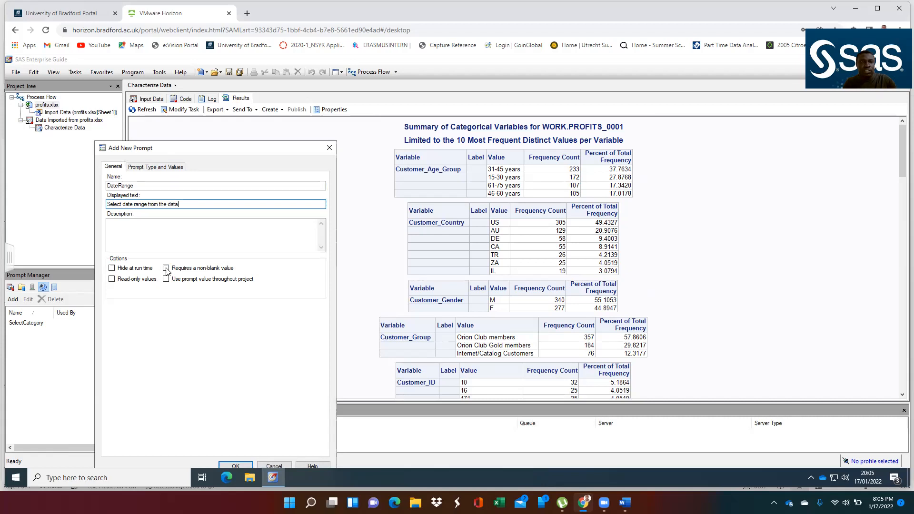
- Set the DateRange prompt's type to Date range and save the prompt
click(156, 167)
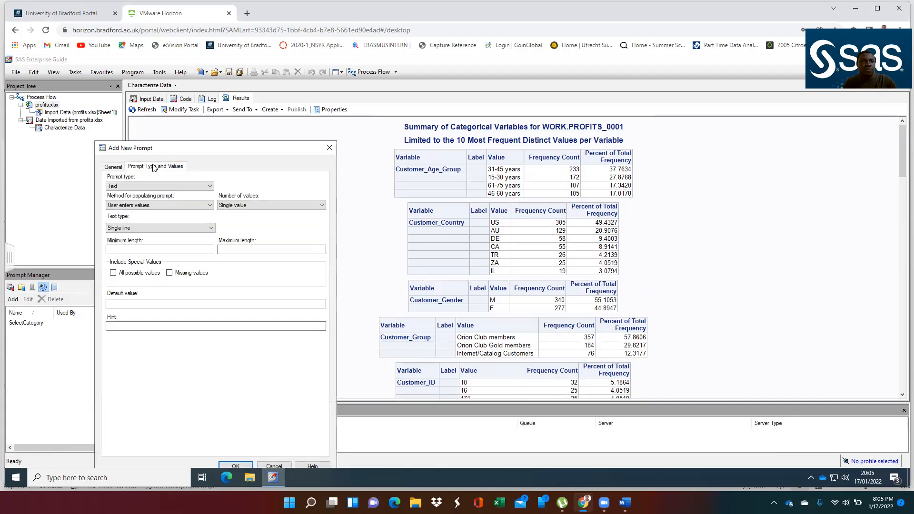
click(137, 187)
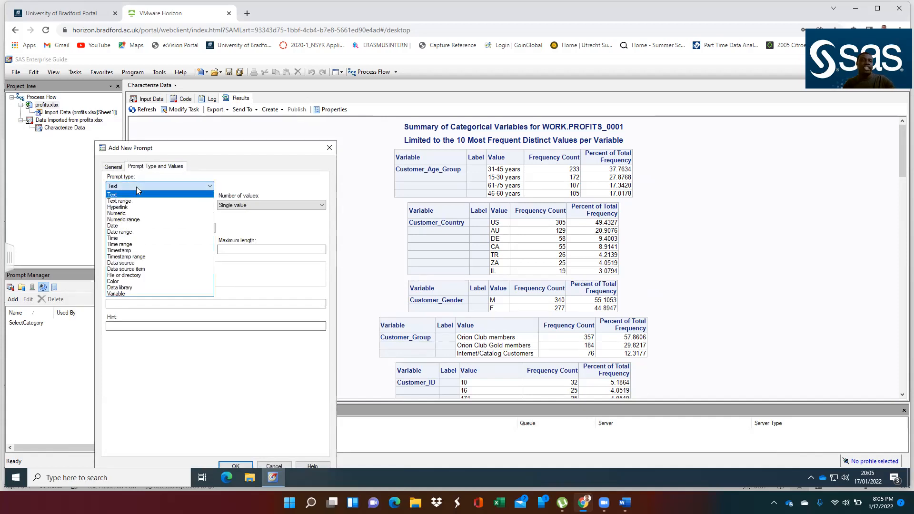
click(129, 233)
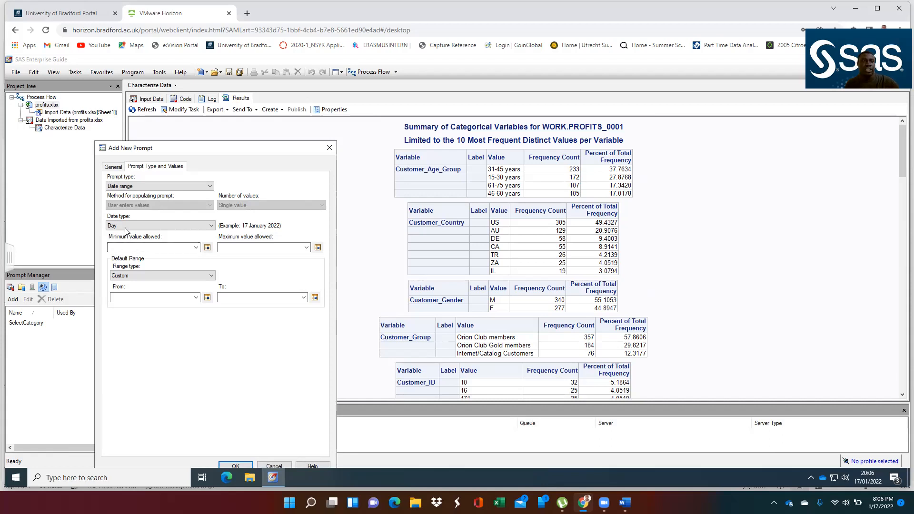
drag(220, 149, 247, 114)
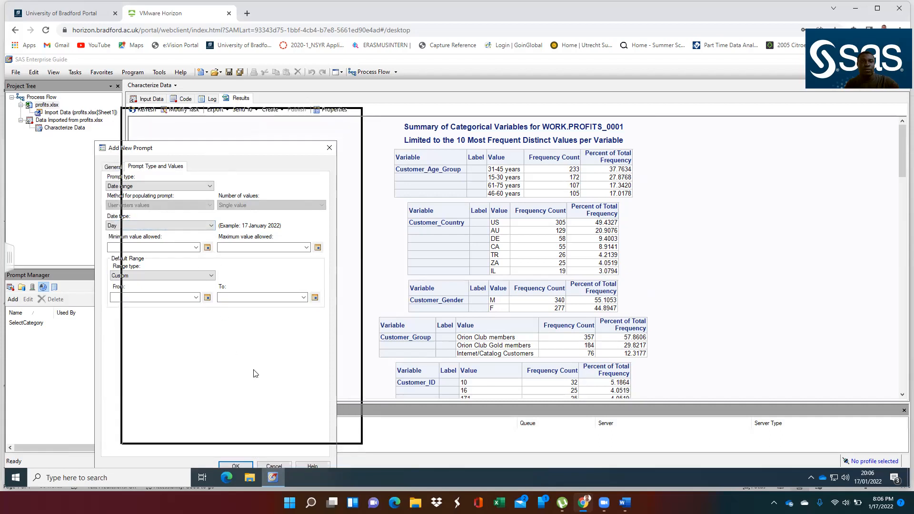
click(266, 430)
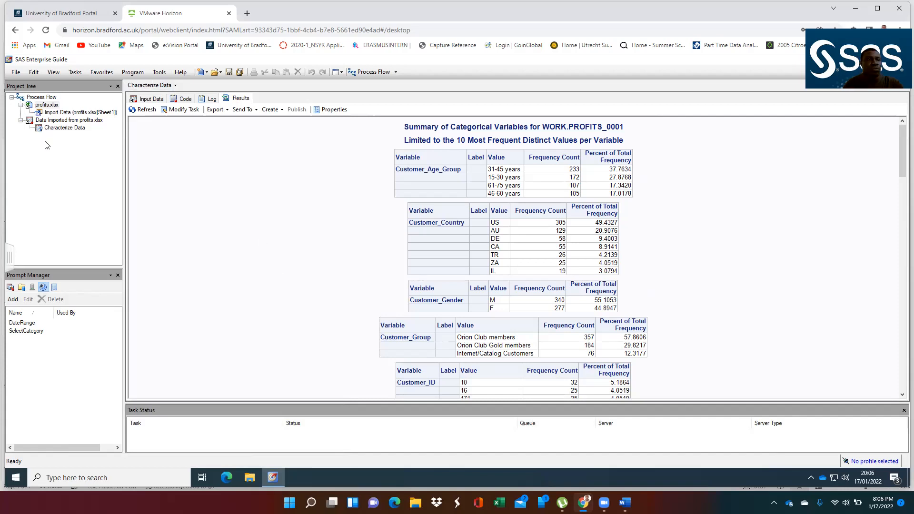
- Open the profits import task's log and the imported data table, and look through the records by order date
click(61, 122)
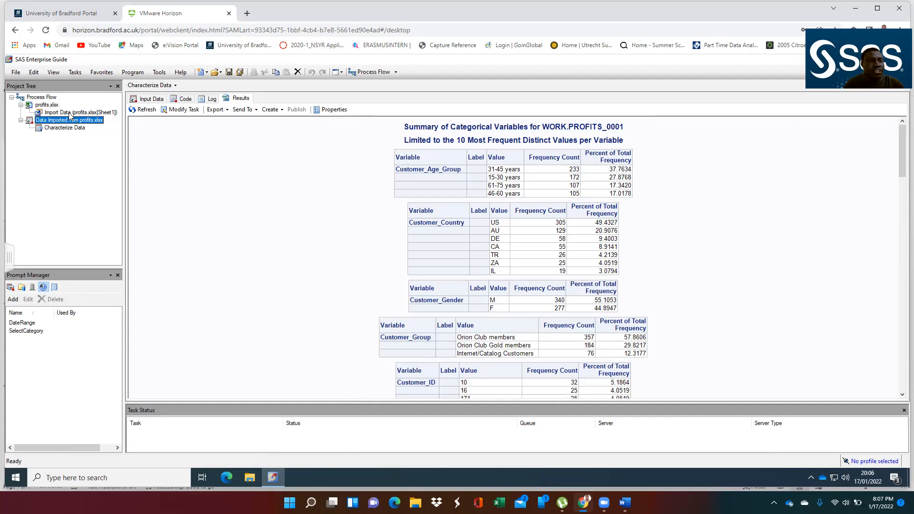
click(70, 113)
double_click(70, 113)
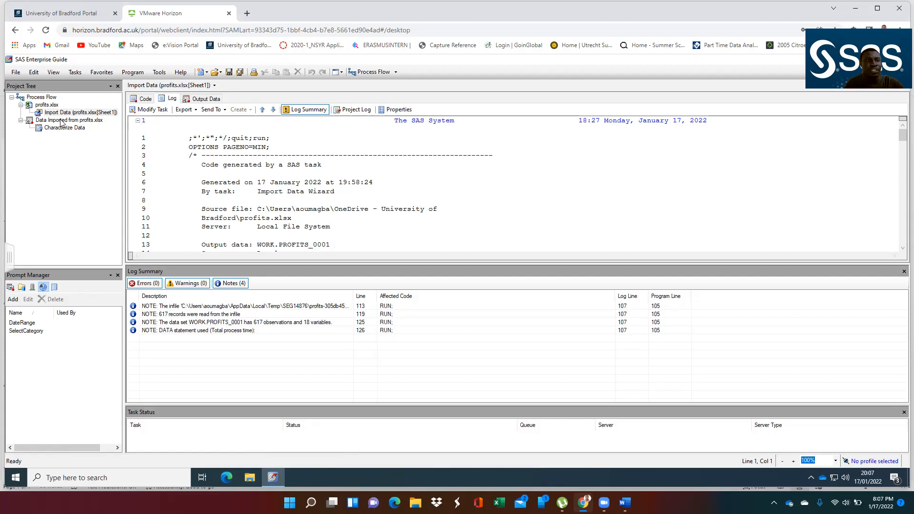
double_click(62, 121)
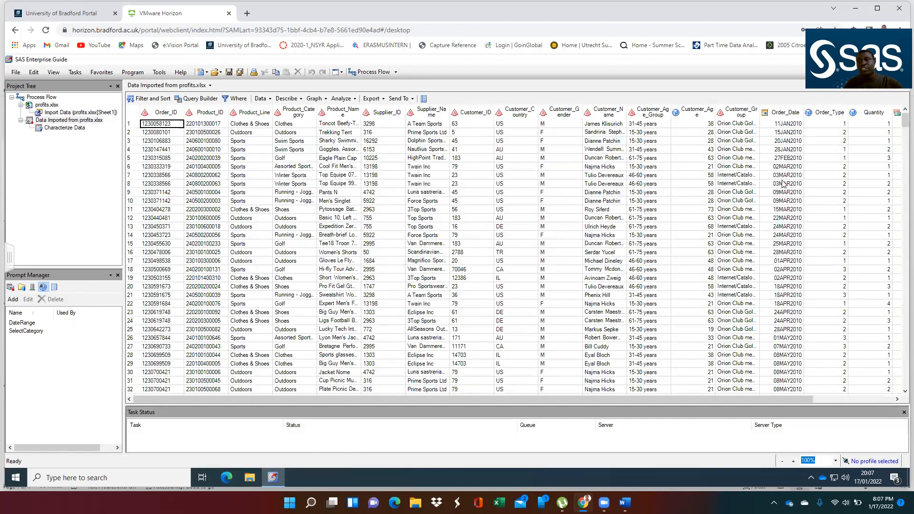
mouse_move(905, 121)
mouse_down()
mouse_move(899, 312)
mouse_move(891, 117)
mouse_up()
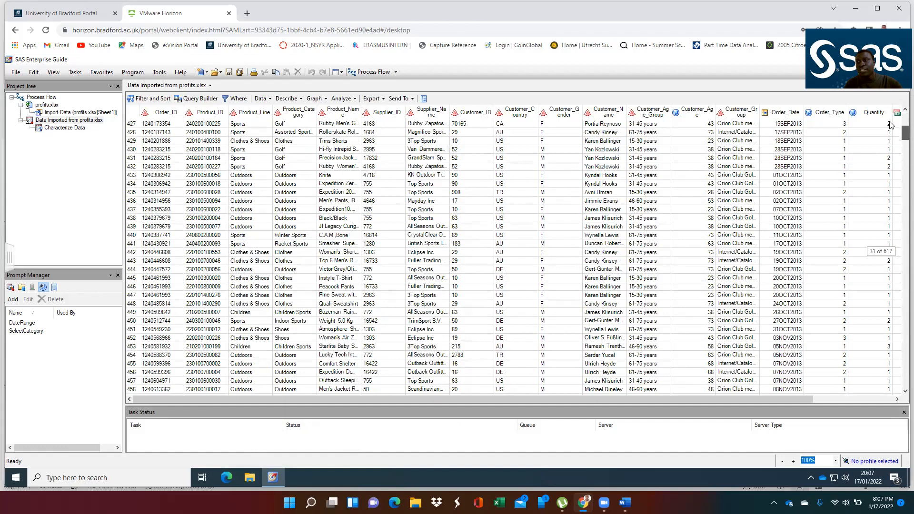
- Rename the data imported from profits.xlsx in the project tree as JROBINS PROFITS
right_click(54, 122)
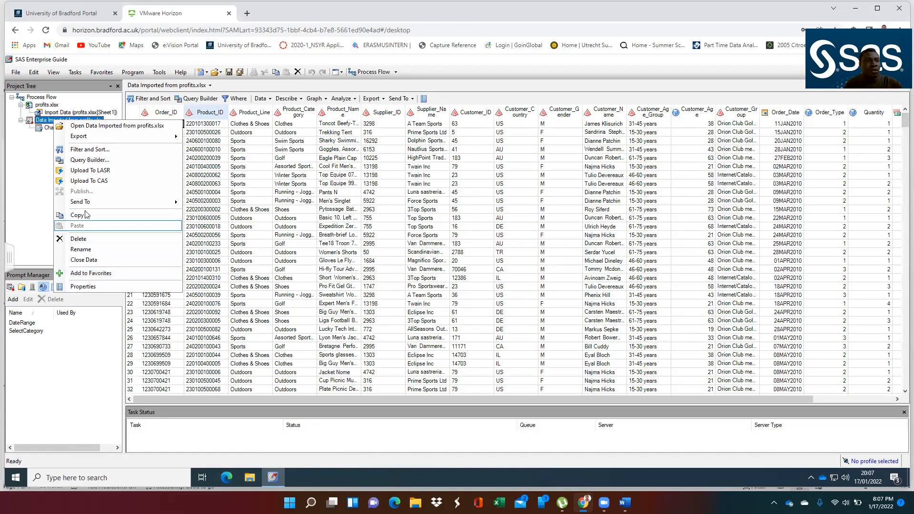
click(85, 249)
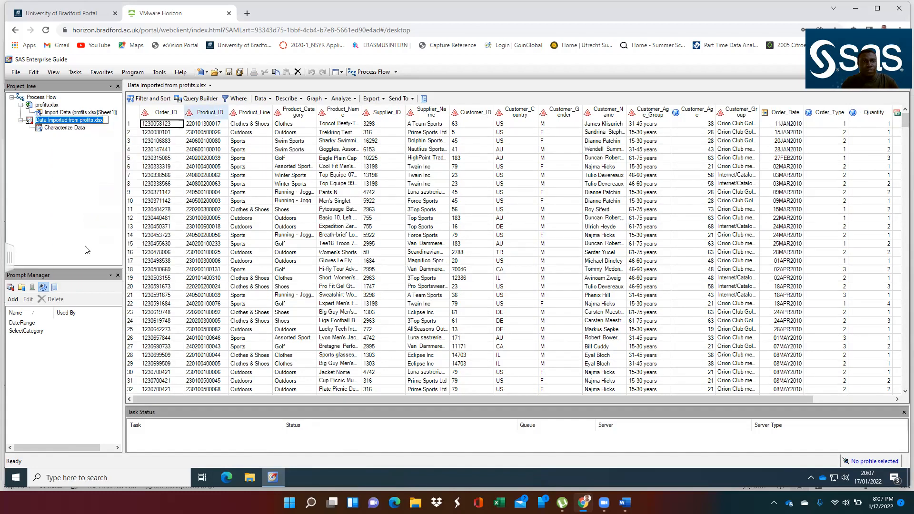
key(BackSpace)
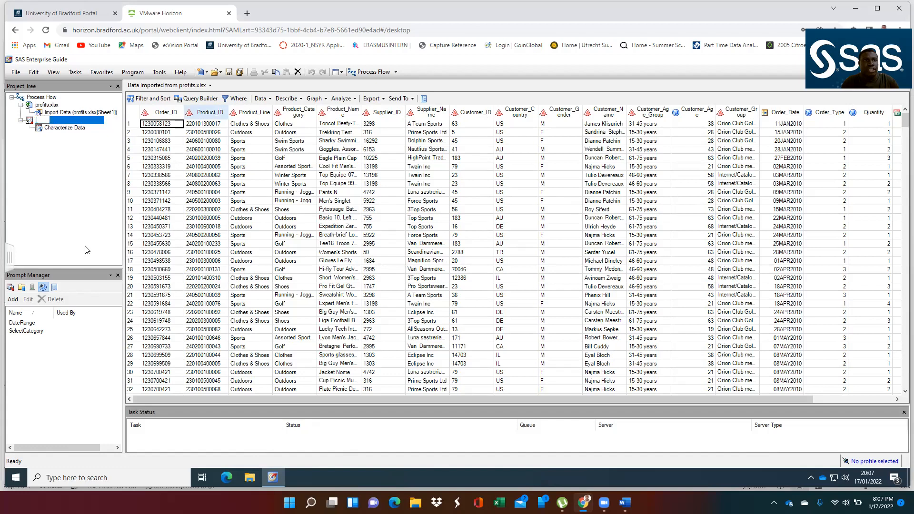
text(JROBINS PROFITS)
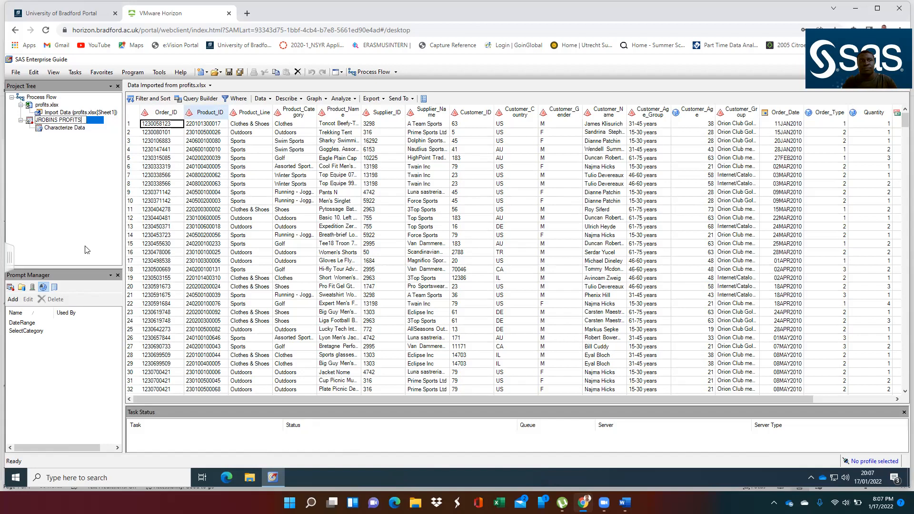
key(Return)
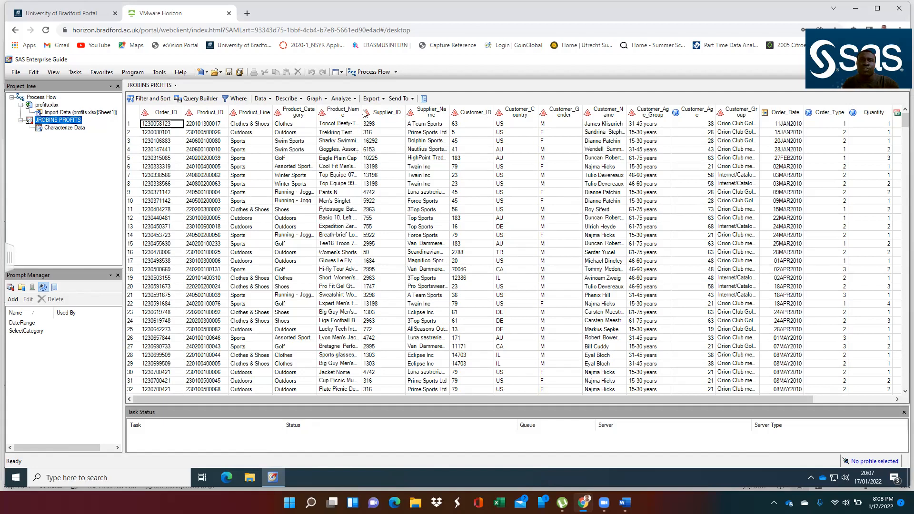
- Start a wizard-based bar chart on the JROBINS PROFITS data and assign SelectCategory to the bars
click(316, 99)
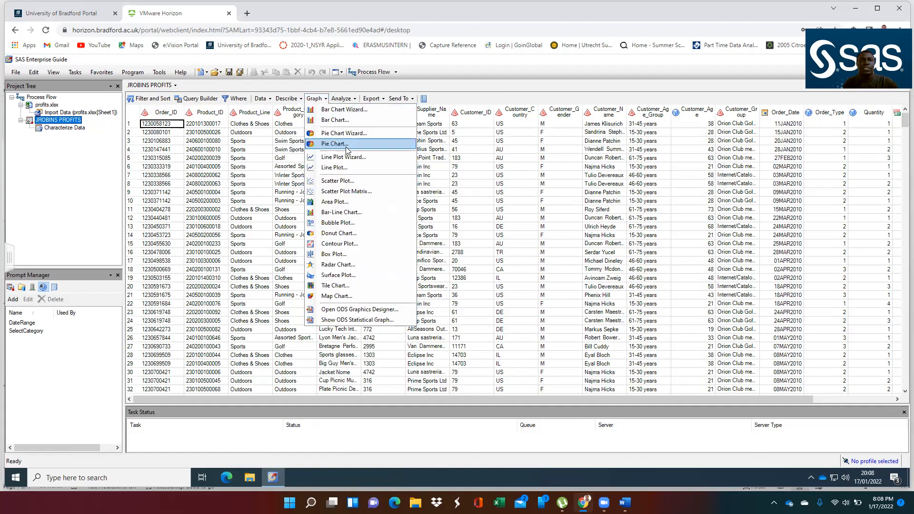
click(339, 111)
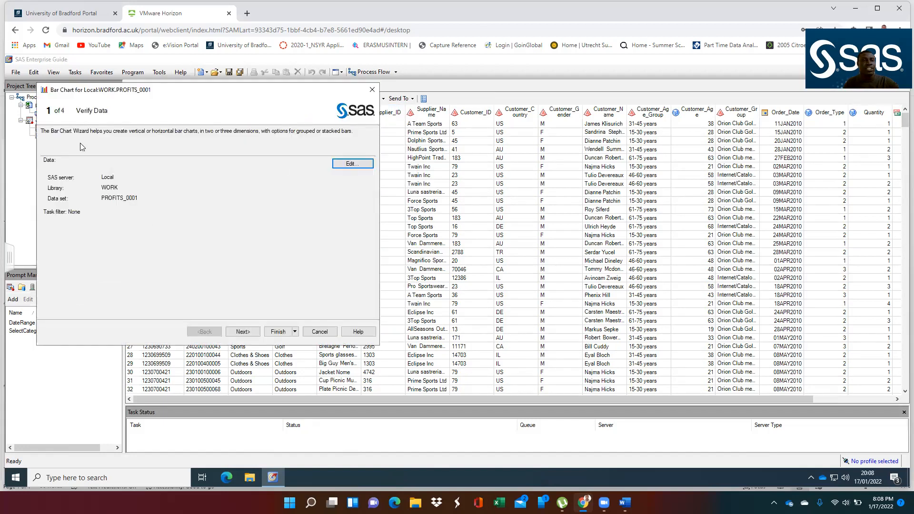
click(243, 332)
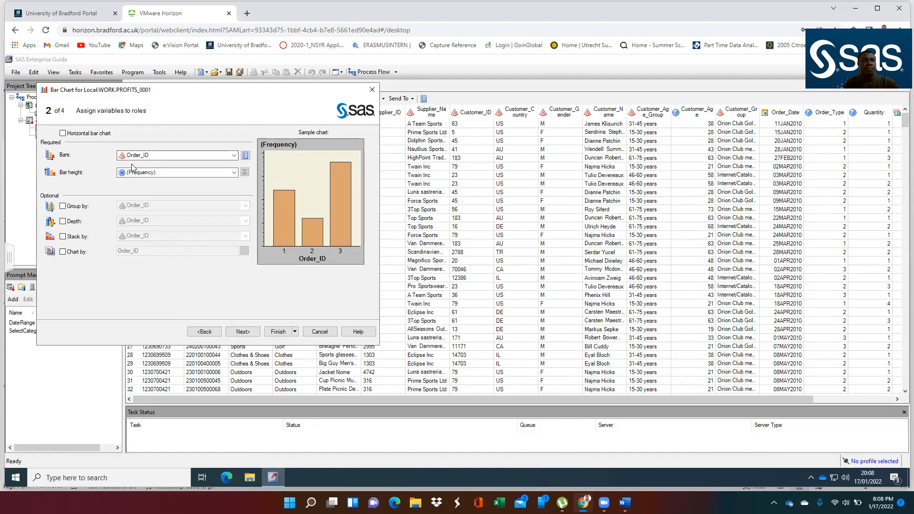
click(217, 158)
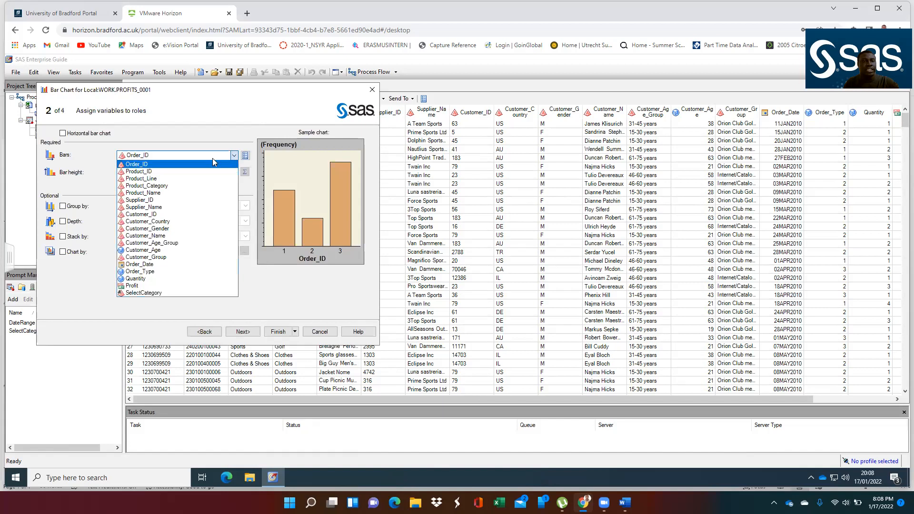
click(150, 294)
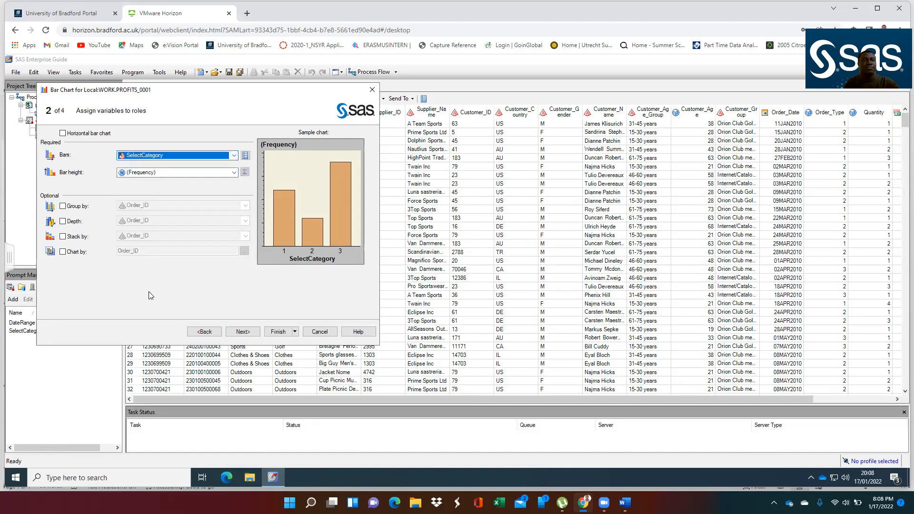
- Set the chart's bar height to Profit, using Average as the statistic
click(234, 173)
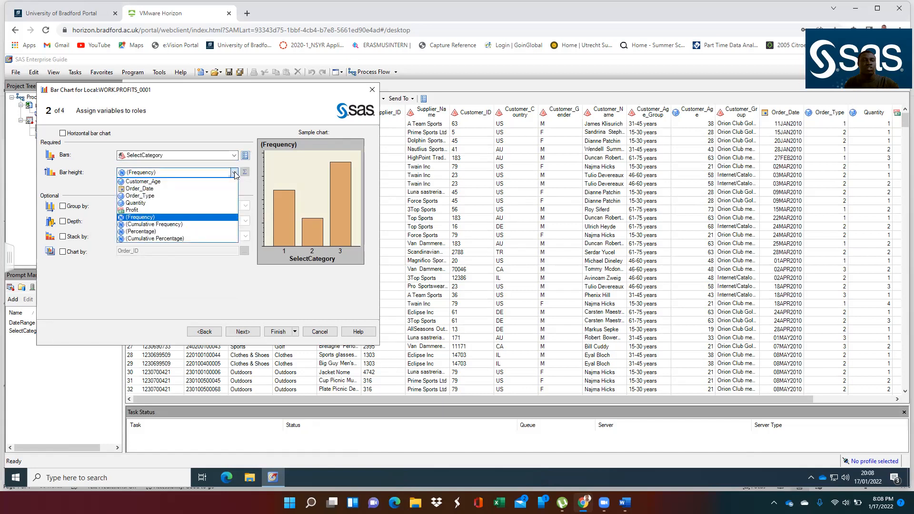
click(175, 212)
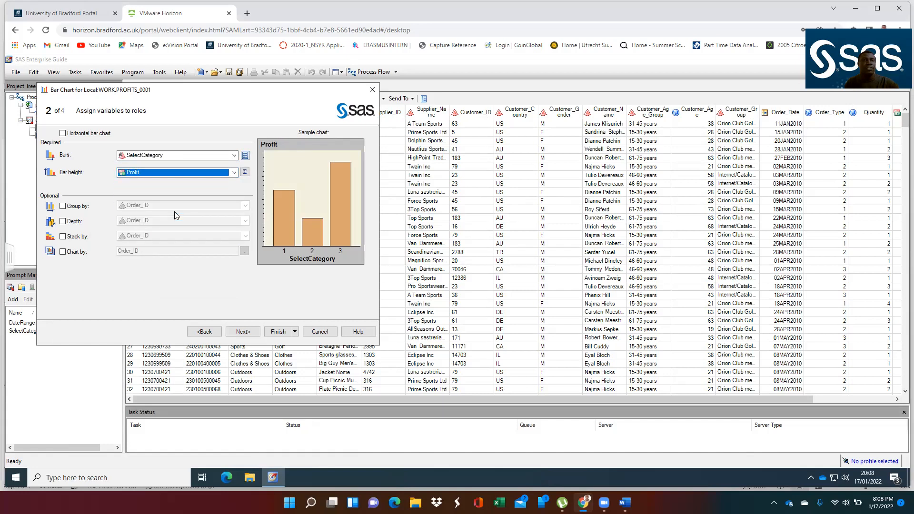
click(244, 174)
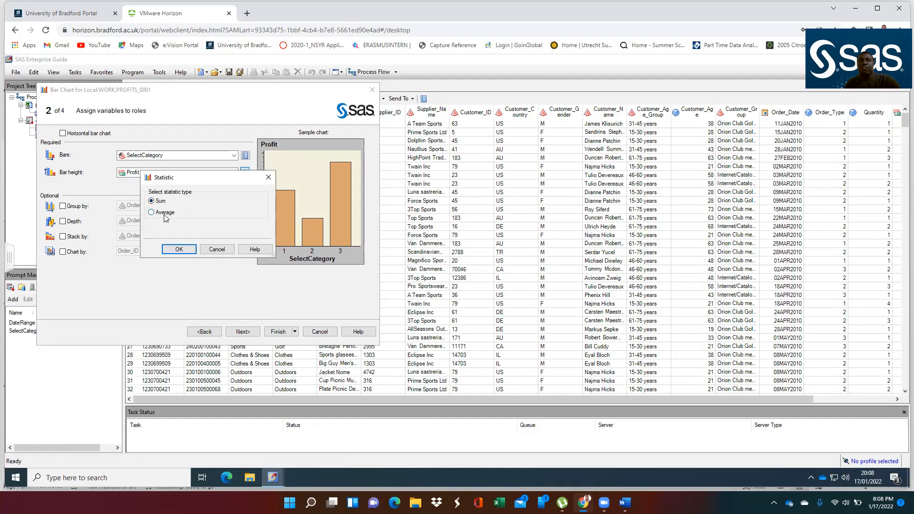
click(179, 249)
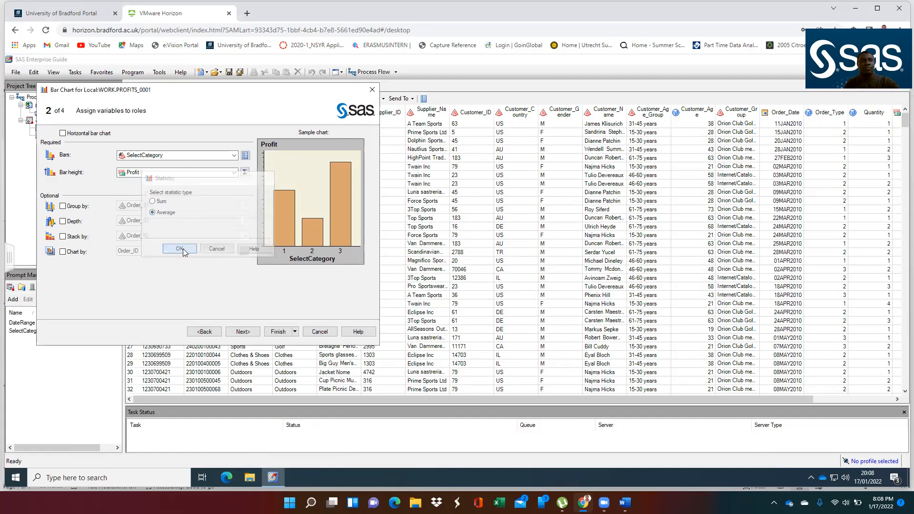
- Make the bar chart 3D and colour its bars by bar category
click(242, 332)
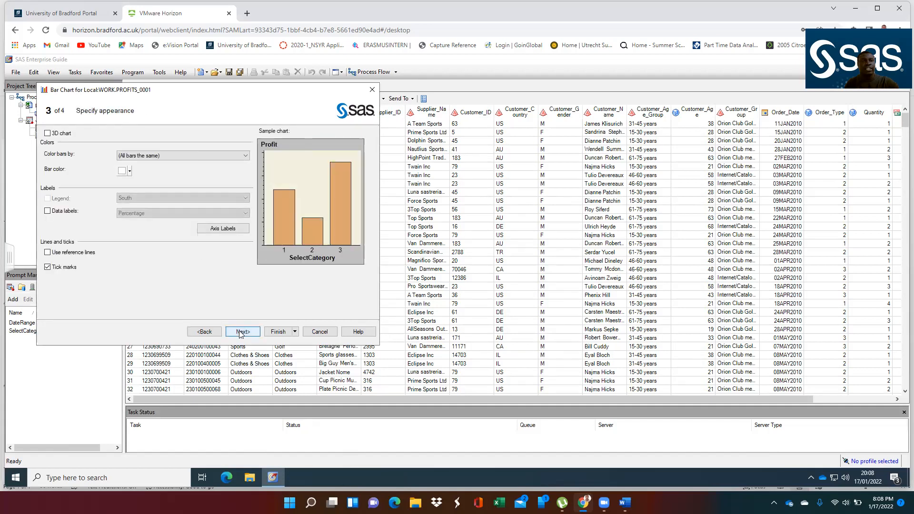
click(47, 134)
click(149, 156)
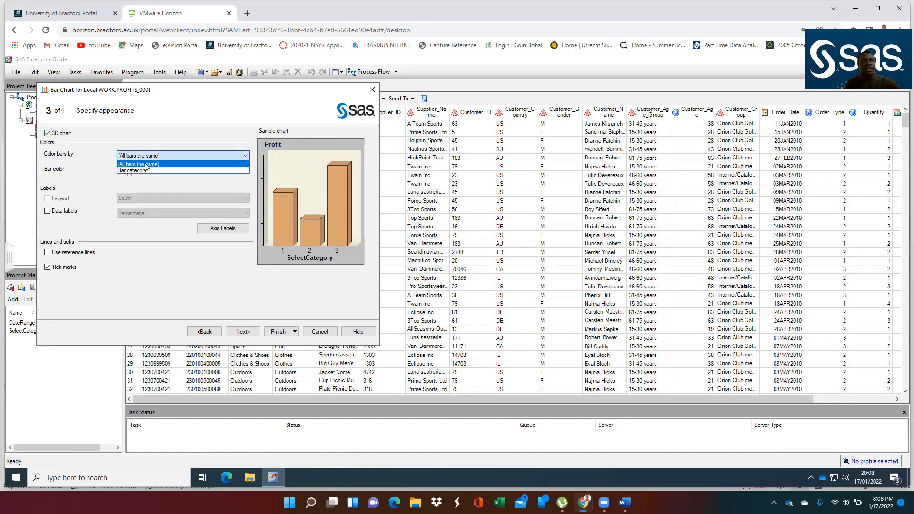
click(146, 172)
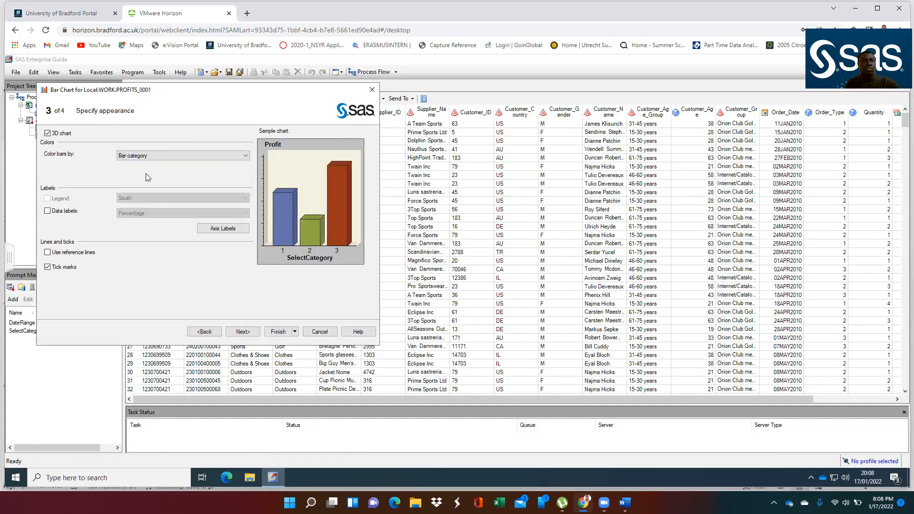
- Turn on the bar chart's data labels and set them to show the Average
click(48, 211)
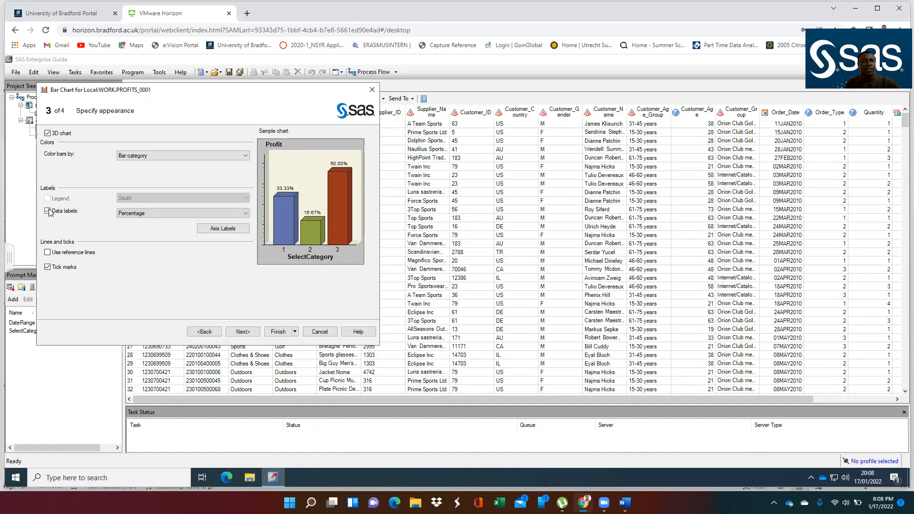
click(152, 213)
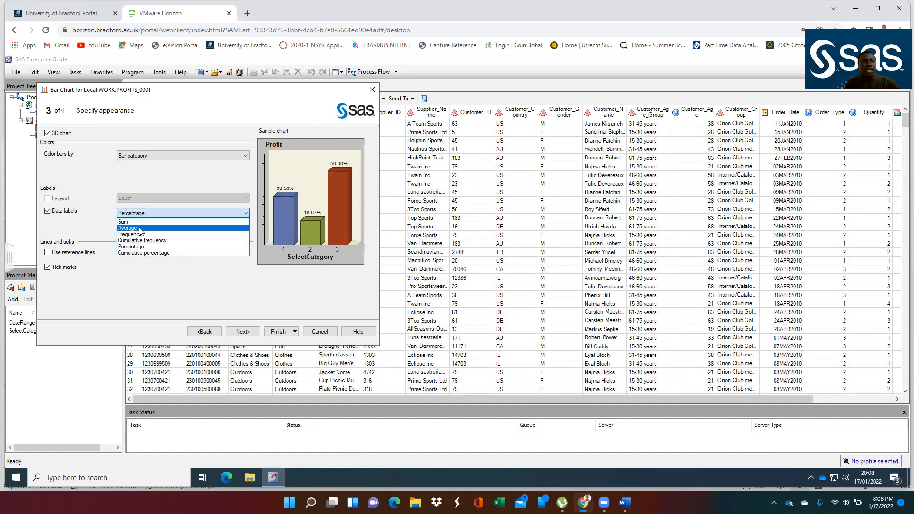
click(138, 228)
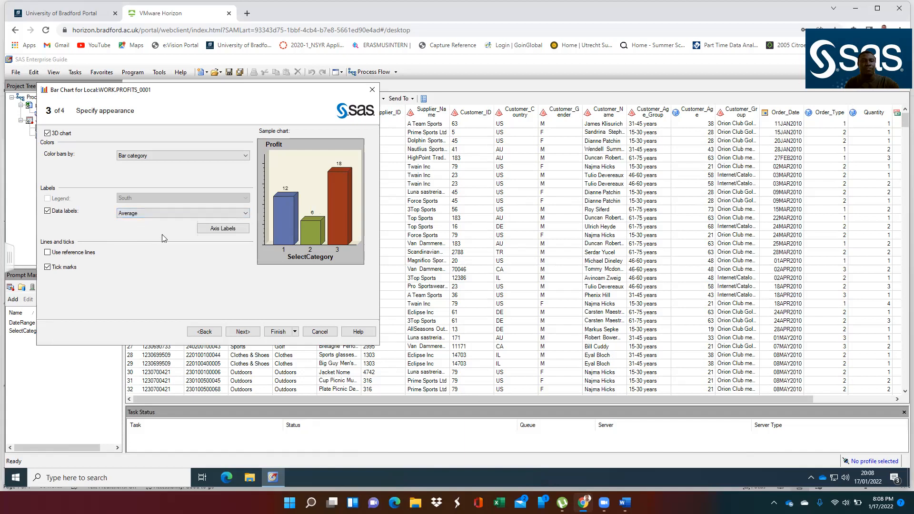
click(143, 212)
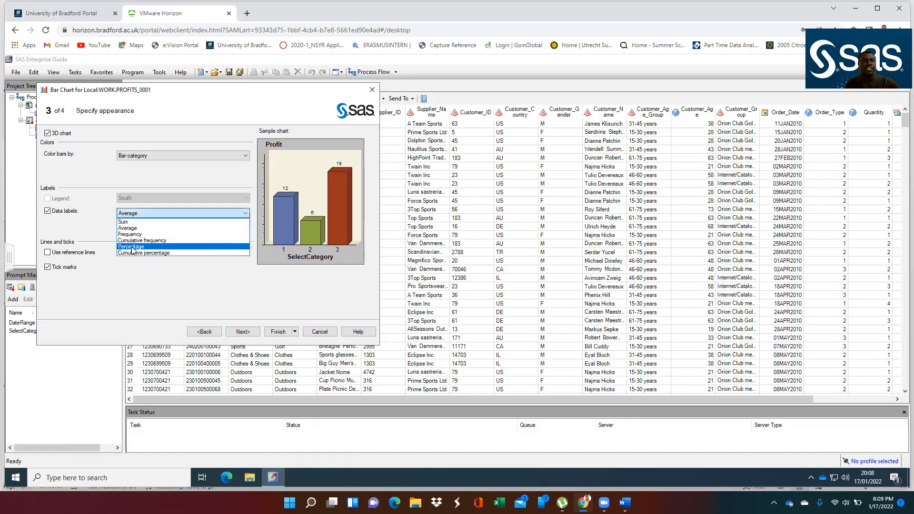
click(143, 248)
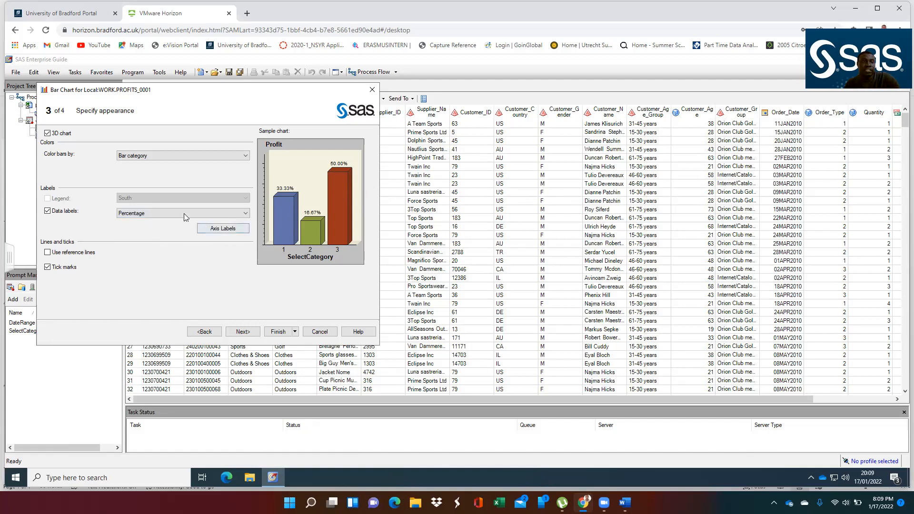
click(149, 214)
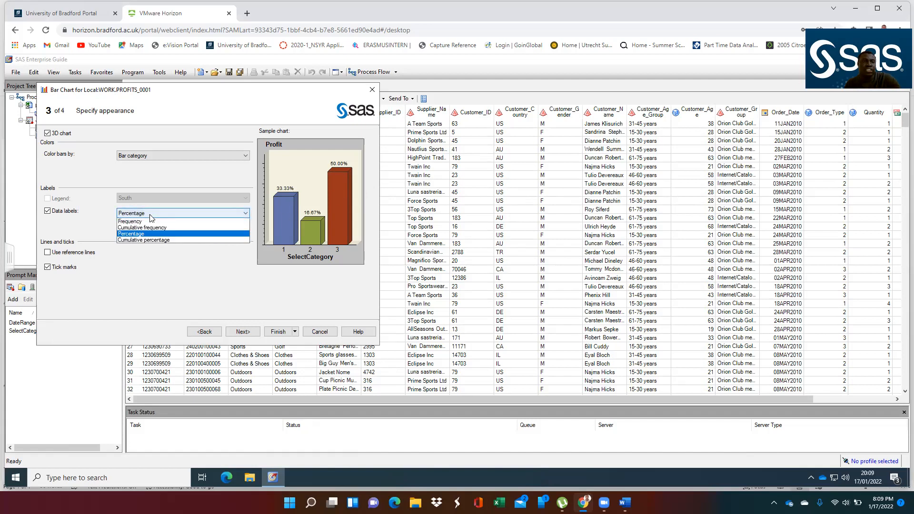
click(142, 229)
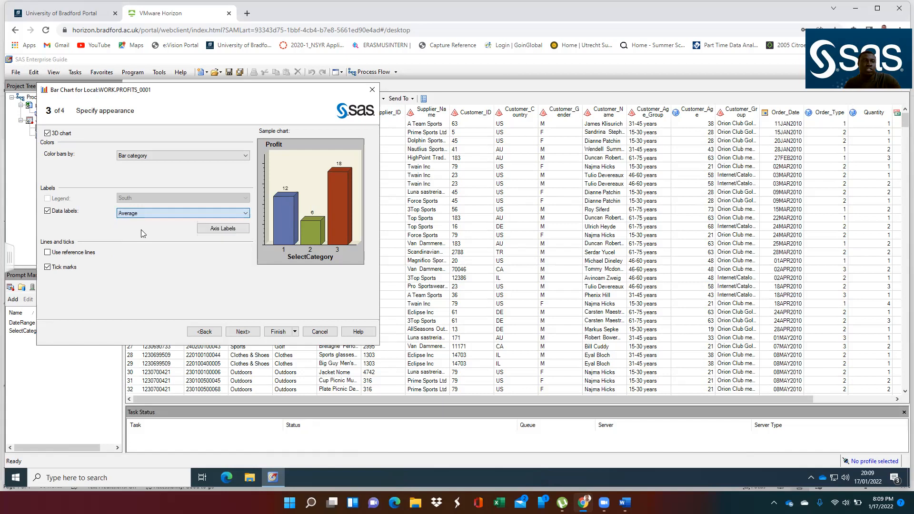
- Title the graph "JROBIN PROFIT PERFORMANCE 2010 THROUGH 2014 BY &SelectCategory" and clear the footnote
click(243, 332)
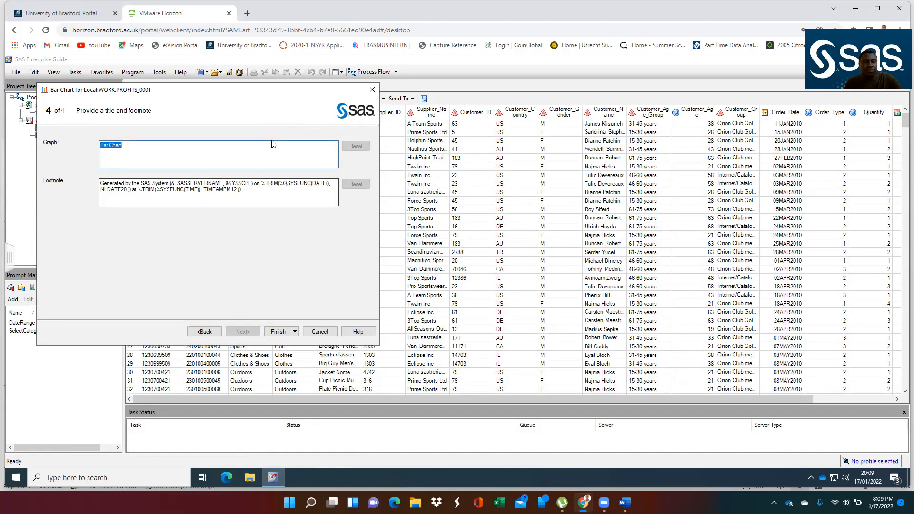
text(JB)
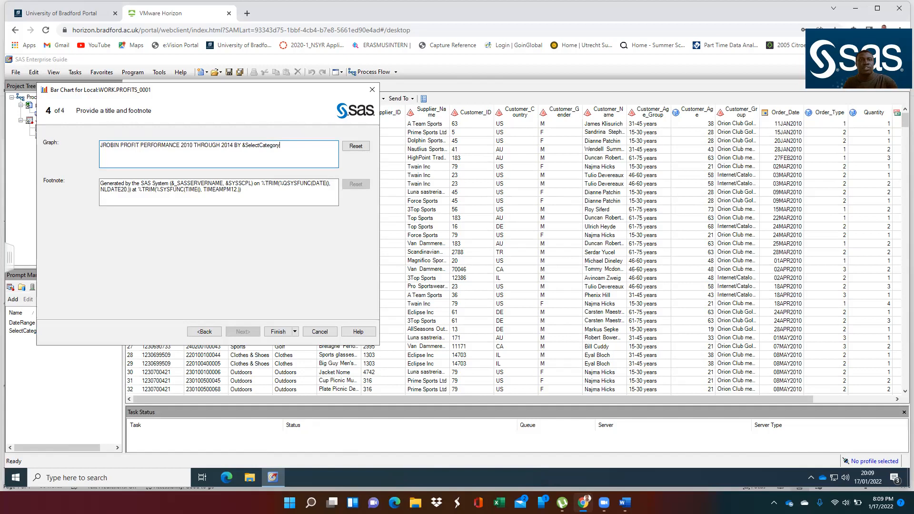
drag(243, 190, 96, 188)
key(ctrl+a)
key(Delete)
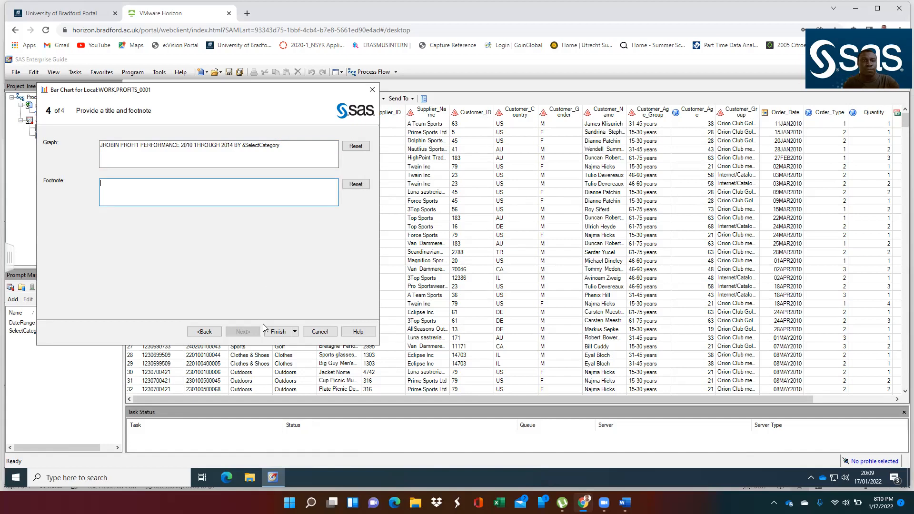
- Finish the bar chart and run it with Product_Line as the key business indicator
click(274, 334)
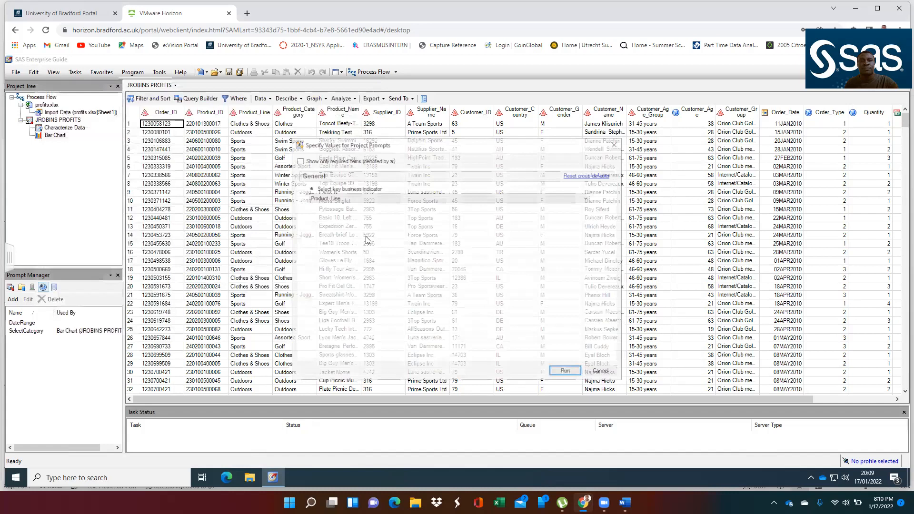
click(332, 199)
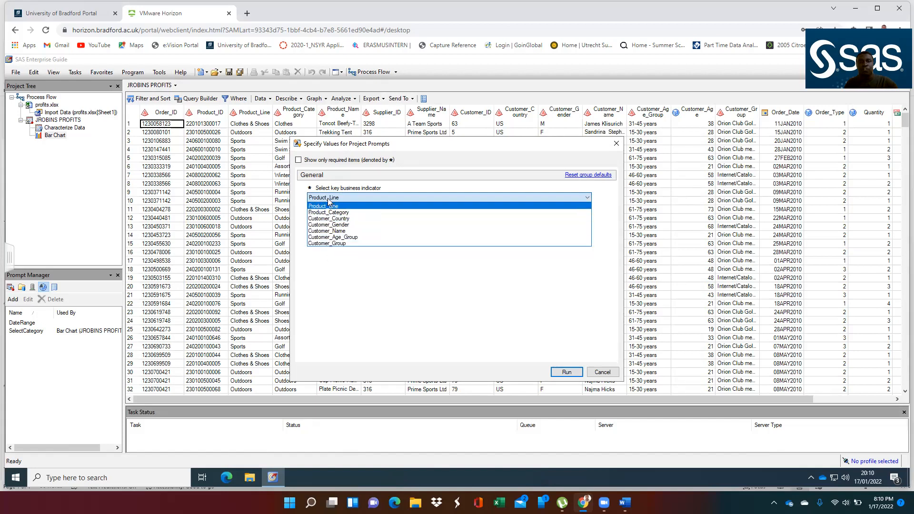
click(324, 206)
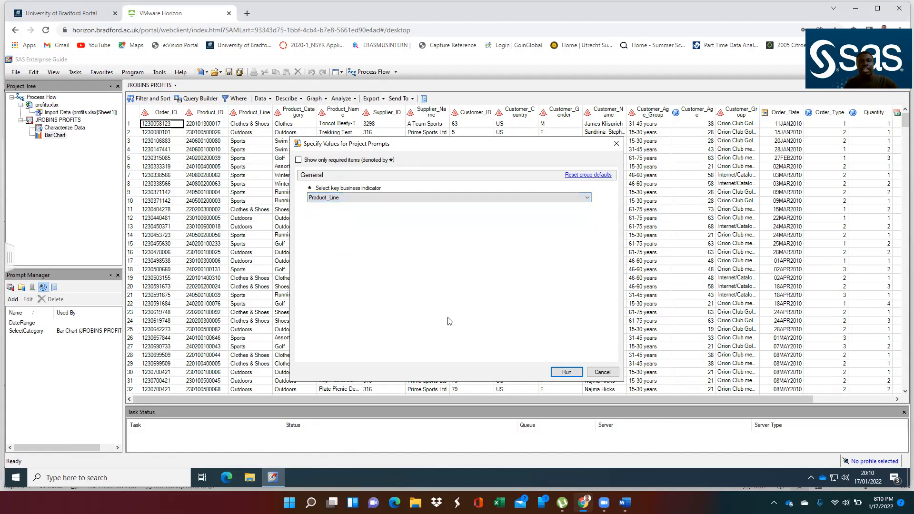
click(567, 372)
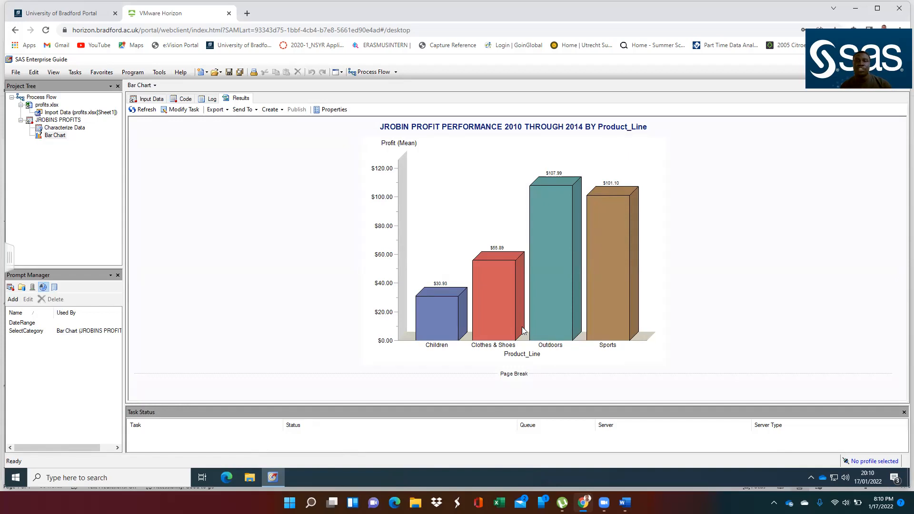
- Refresh the bar chart results with Customer_Country as the key business indicator
click(150, 111)
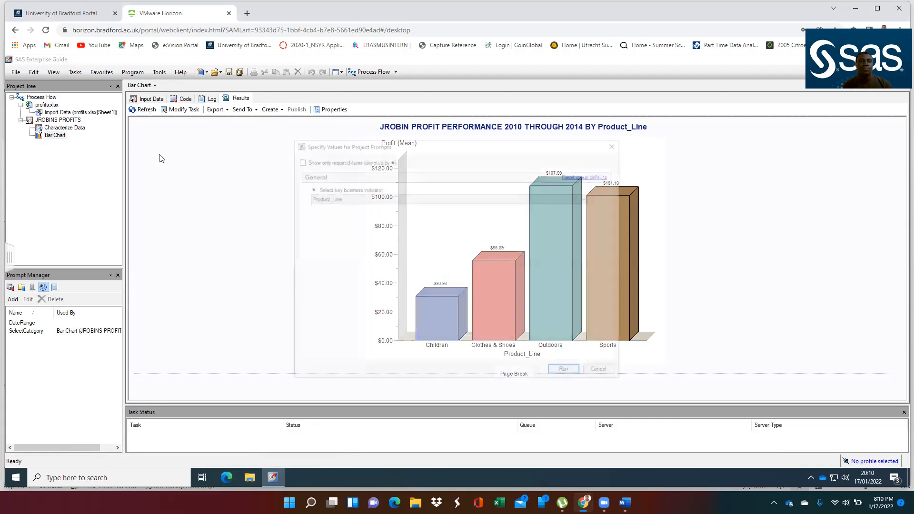
click(357, 199)
click(345, 212)
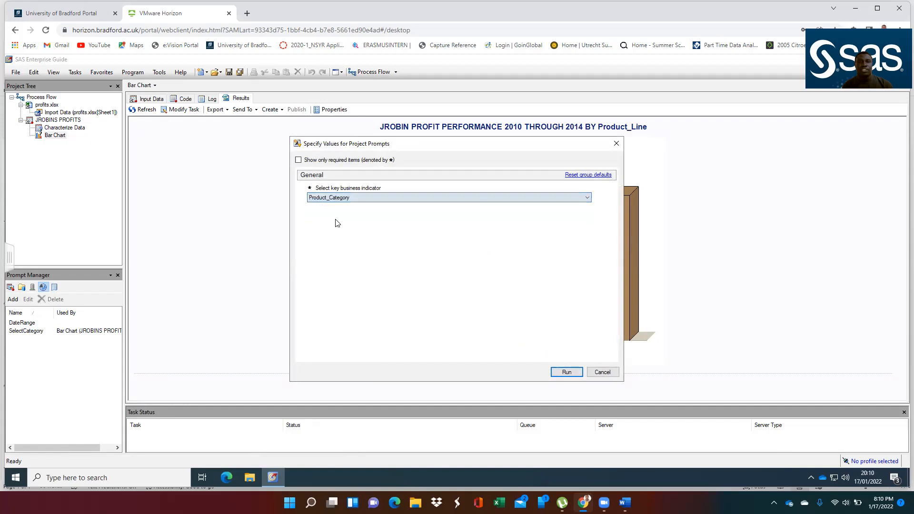
click(388, 199)
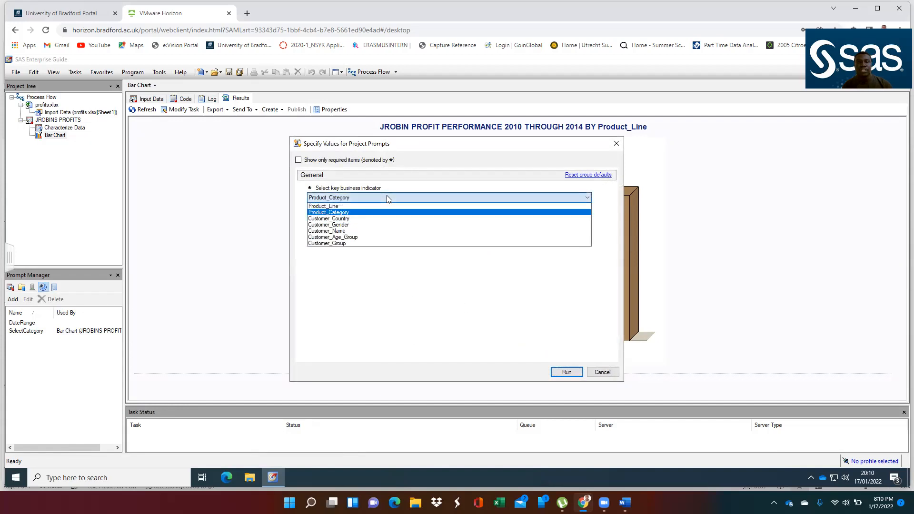
click(342, 219)
click(567, 373)
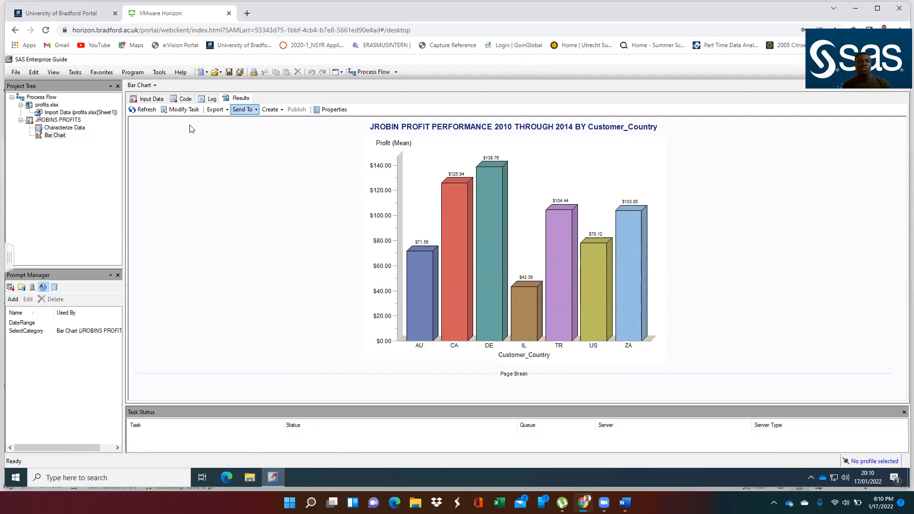
- Refresh the bar chart results with Customer_Age_Group as the key business indicator
click(134, 111)
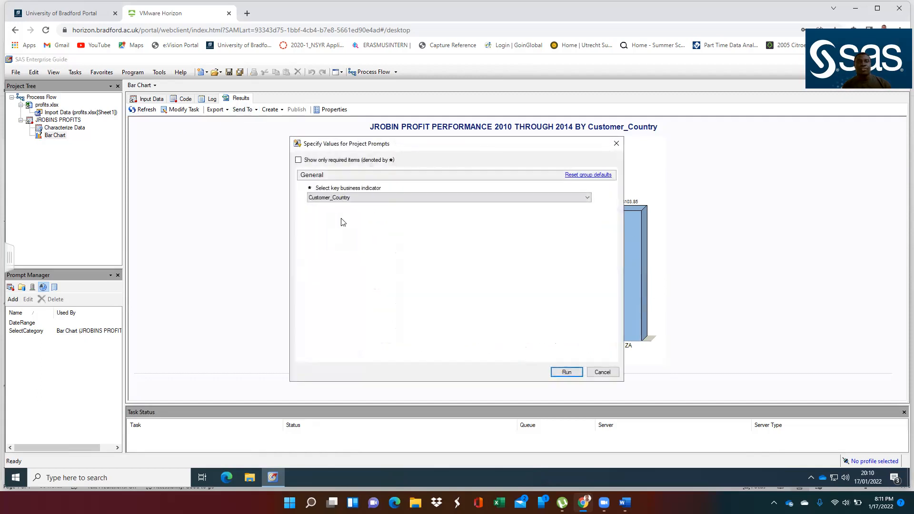
click(349, 198)
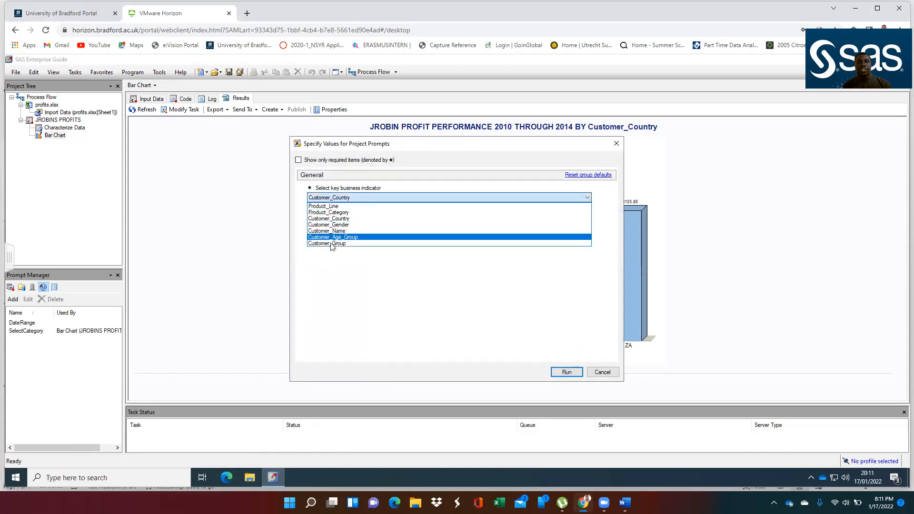
click(345, 239)
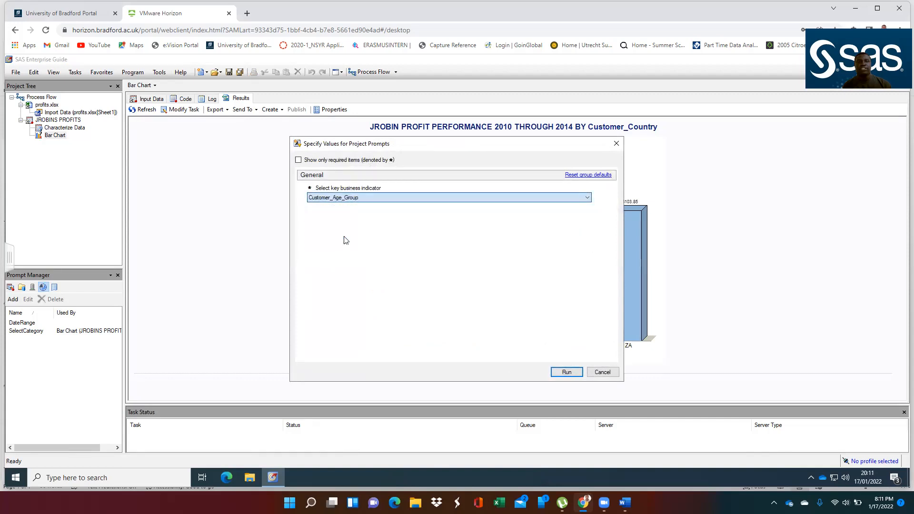
click(565, 373)
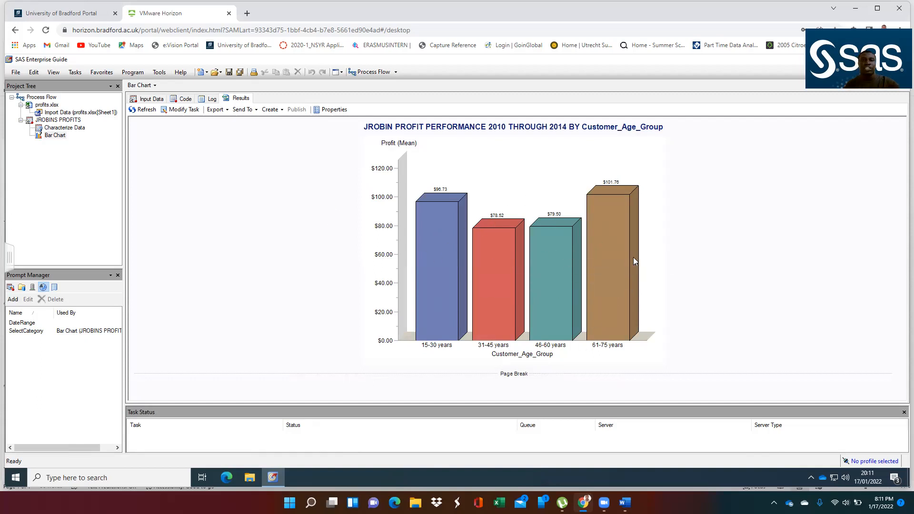
mouse_move(564, 299)
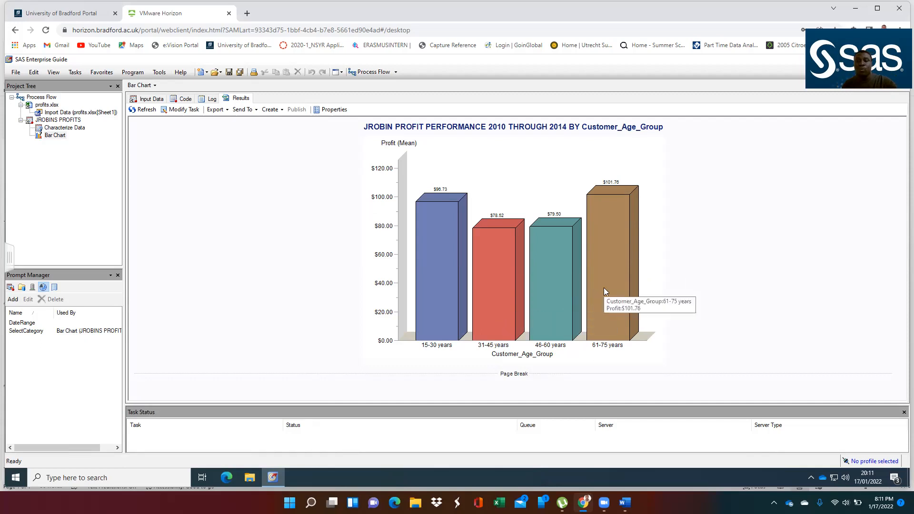
mouse_move(506, 271)
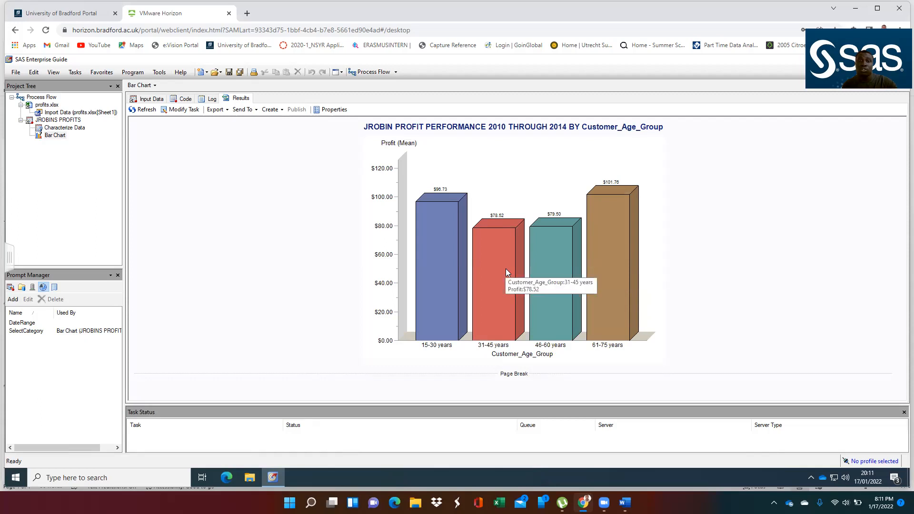
mouse_move(540, 270)
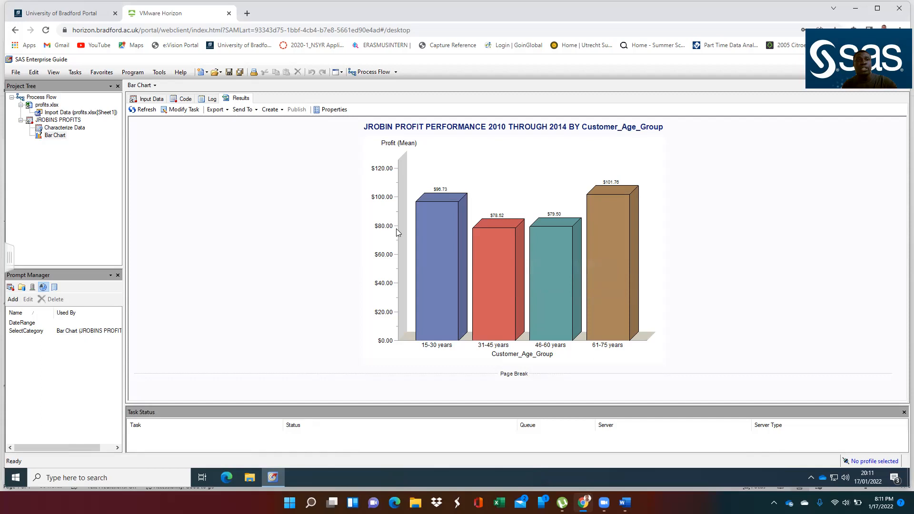
mouse_move(434, 256)
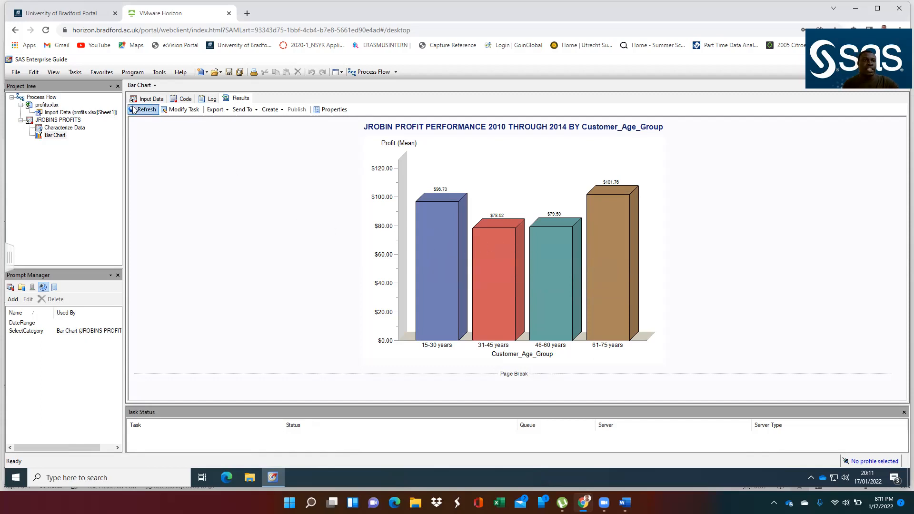
- Open the JROBINS PROFITS data table and start the Pie Chart Wizard on it
click(55, 121)
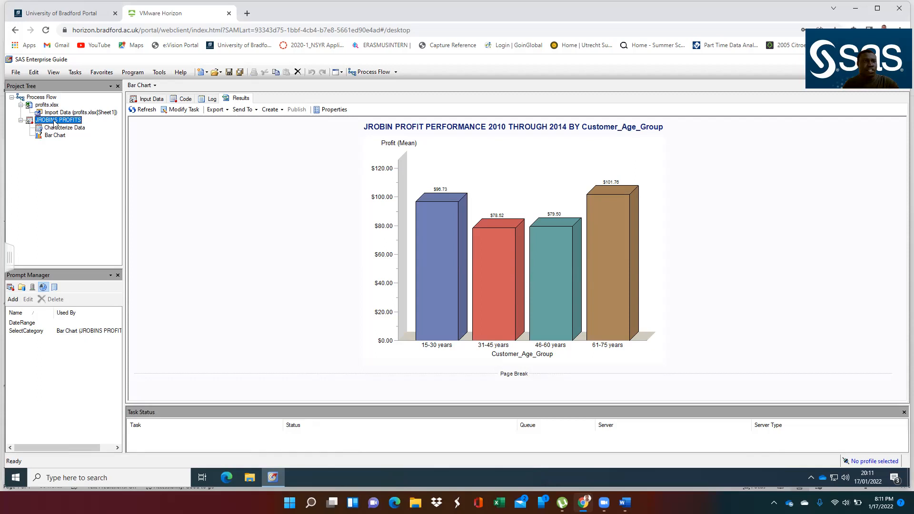
double_click(54, 121)
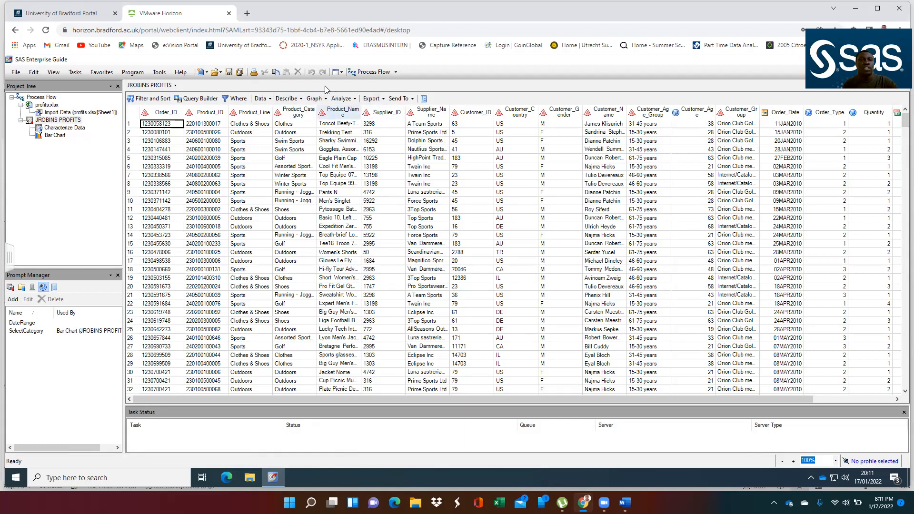
click(314, 99)
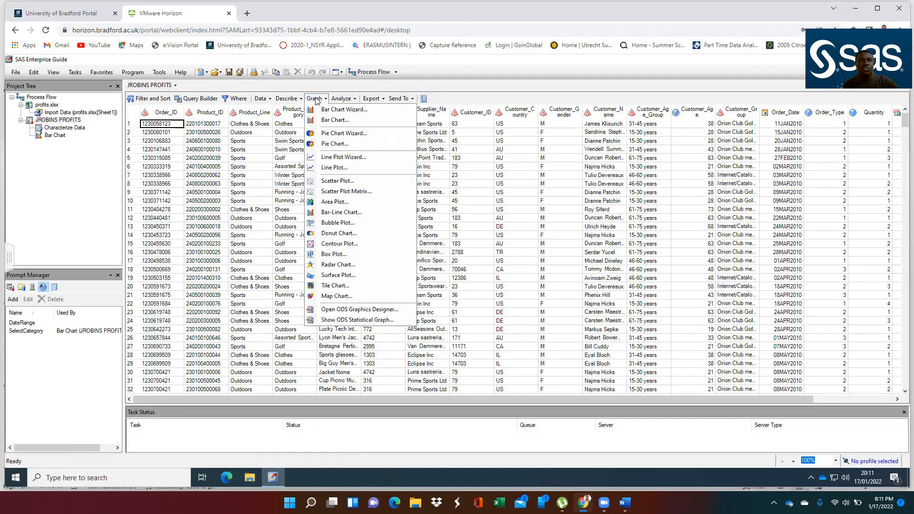
click(340, 134)
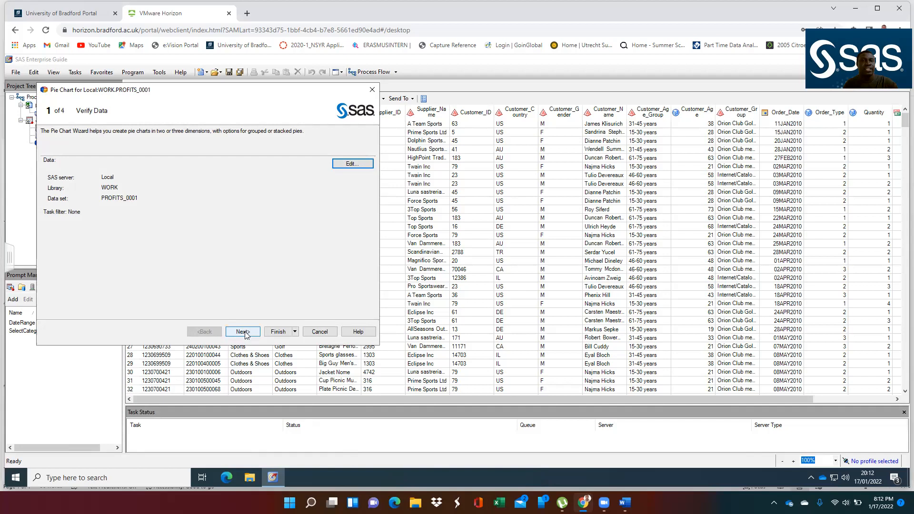
- Assign SelectCategory as the pie's slice variable and Profit as the slice size, keeping Sum as the statistic
click(243, 332)
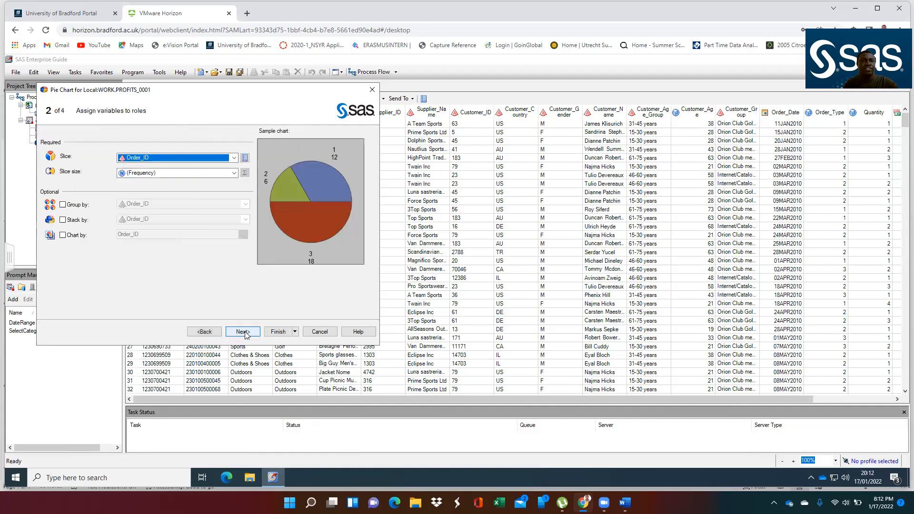
click(234, 158)
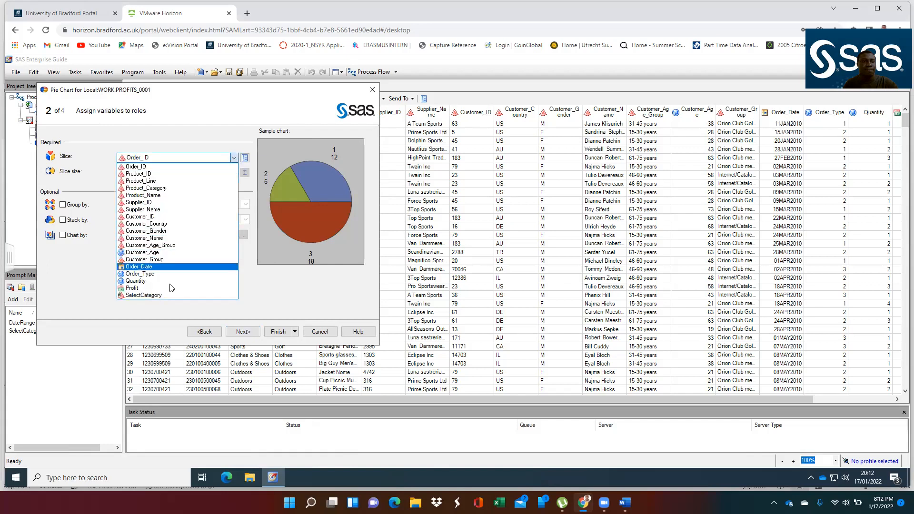
click(167, 295)
click(225, 175)
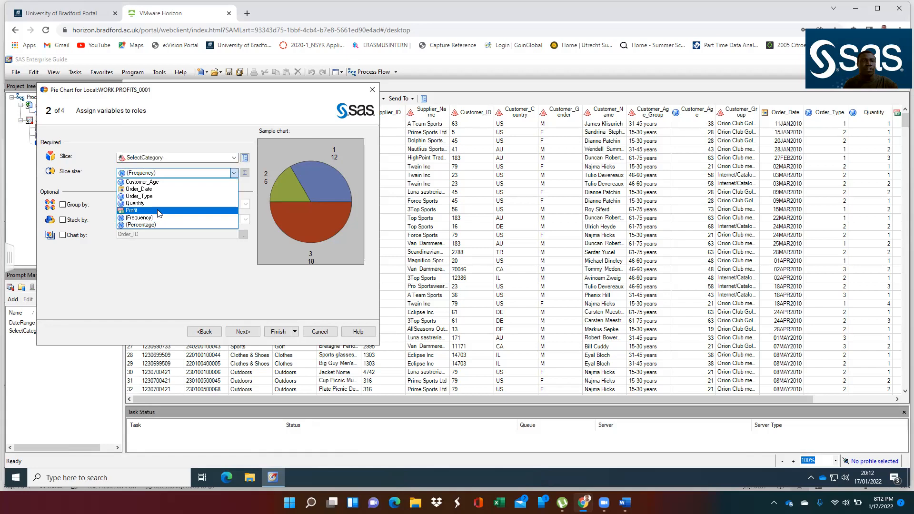
click(159, 211)
click(245, 173)
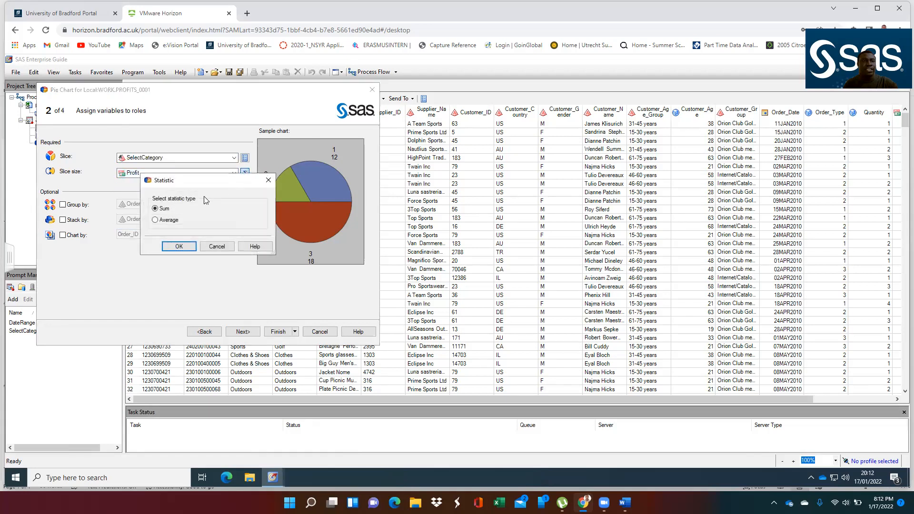
click(177, 246)
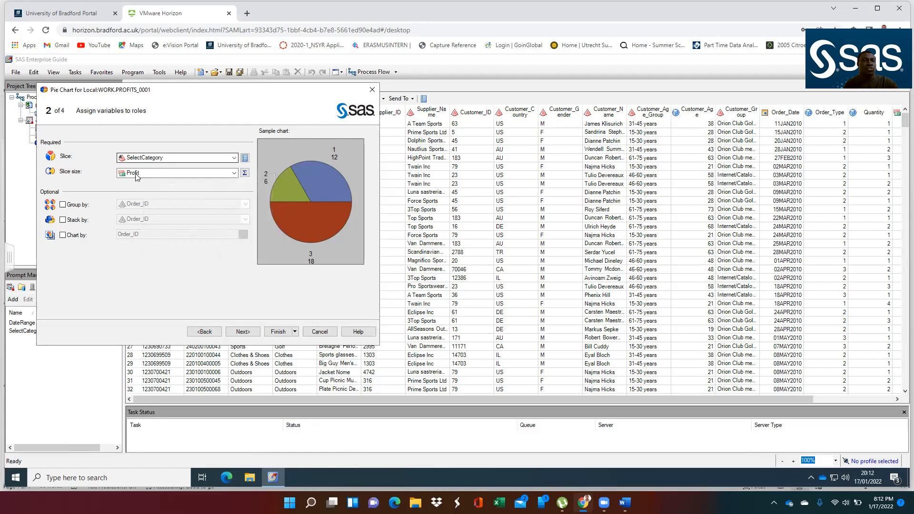
- Make the pie chart 3D and turn on percentage labels placed inside the slices
click(242, 332)
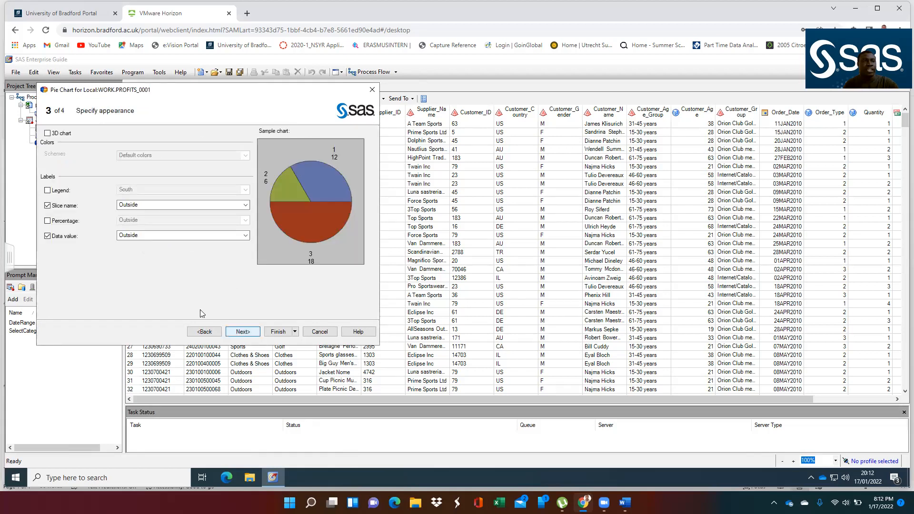
click(48, 133)
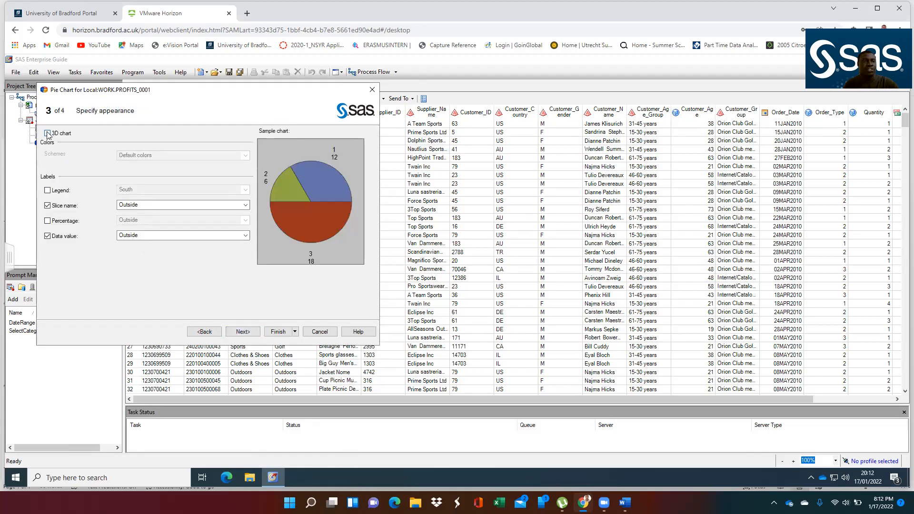
click(47, 221)
click(137, 222)
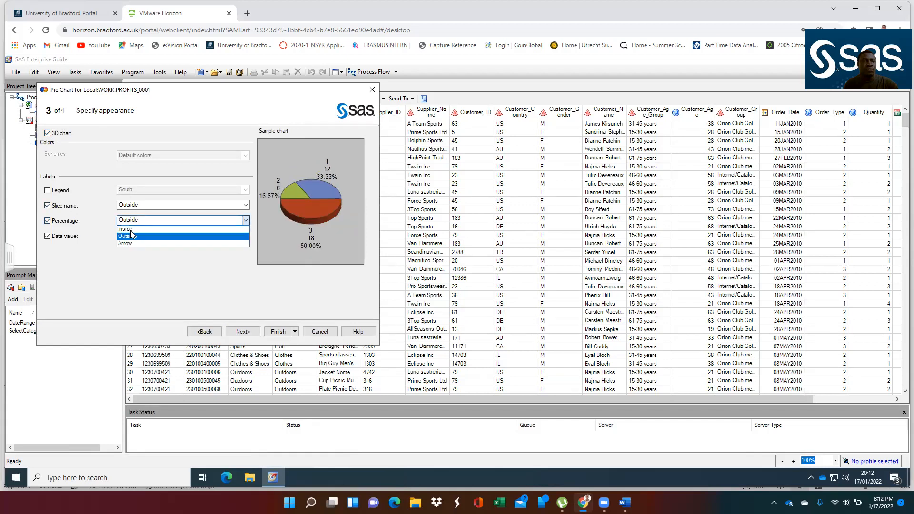
click(130, 234)
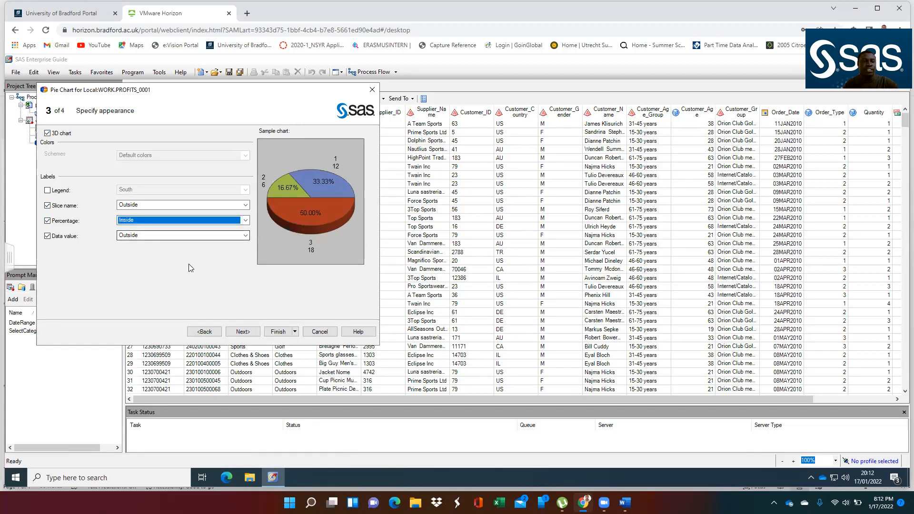
- Title the pie chart "JROBINS SALES PERFORMANCE 2010 THROUGH 2014 BY &SelectCategory" and clear the footnote
click(243, 332)
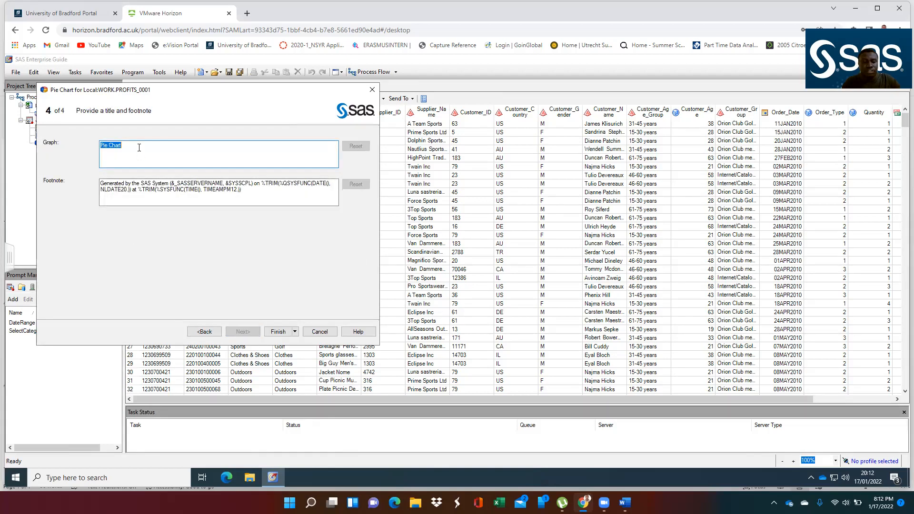
text(JB)
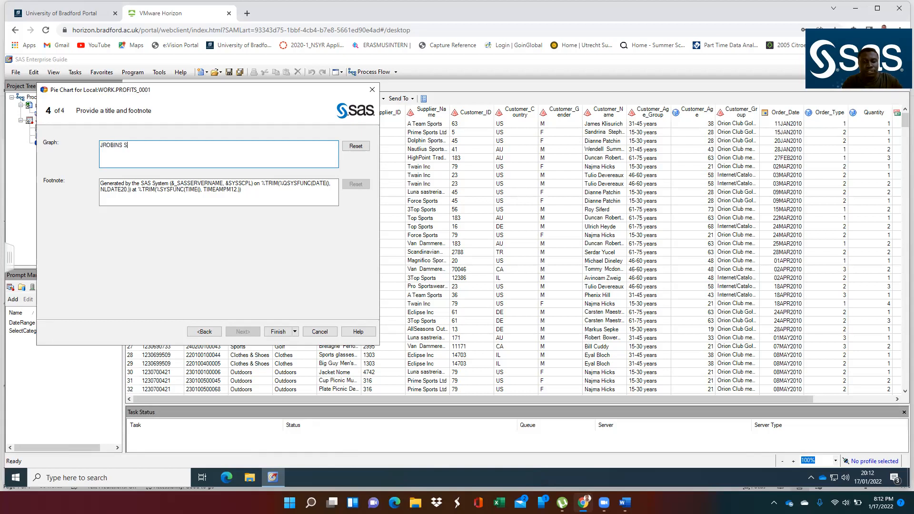
text(ES PERFORMANCE 2010 THRO)
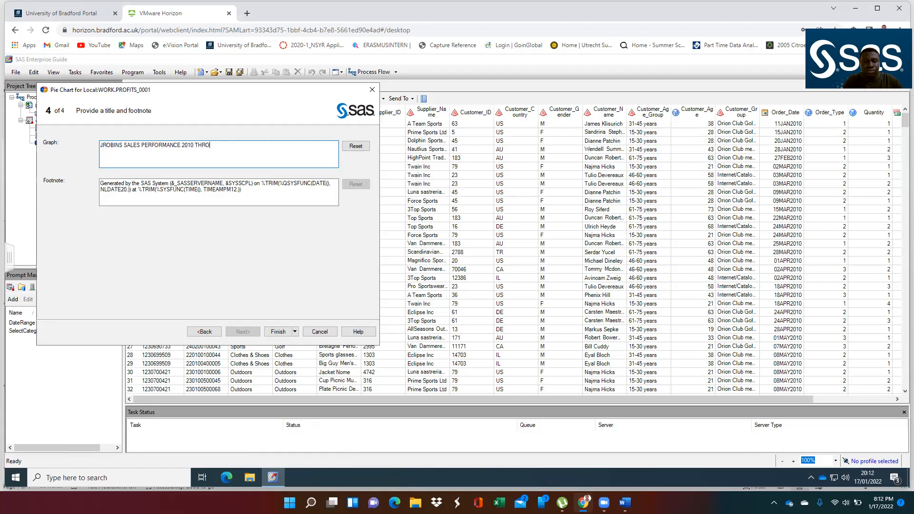
text(UGH 2014)
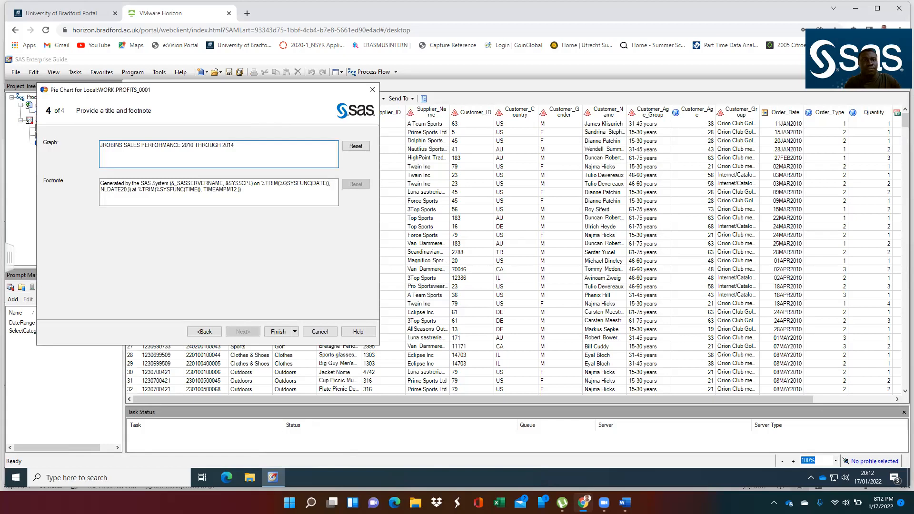
text( BY &SelectC)
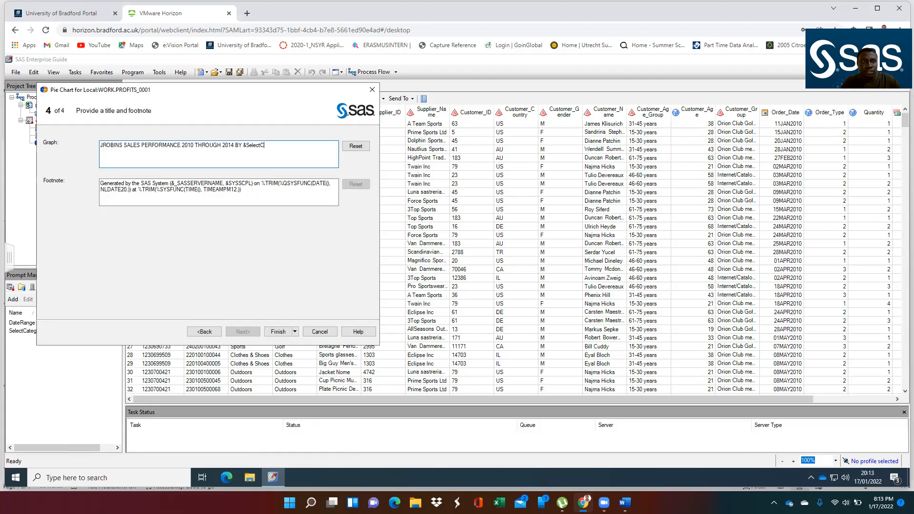
text(egory)
click(244, 193)
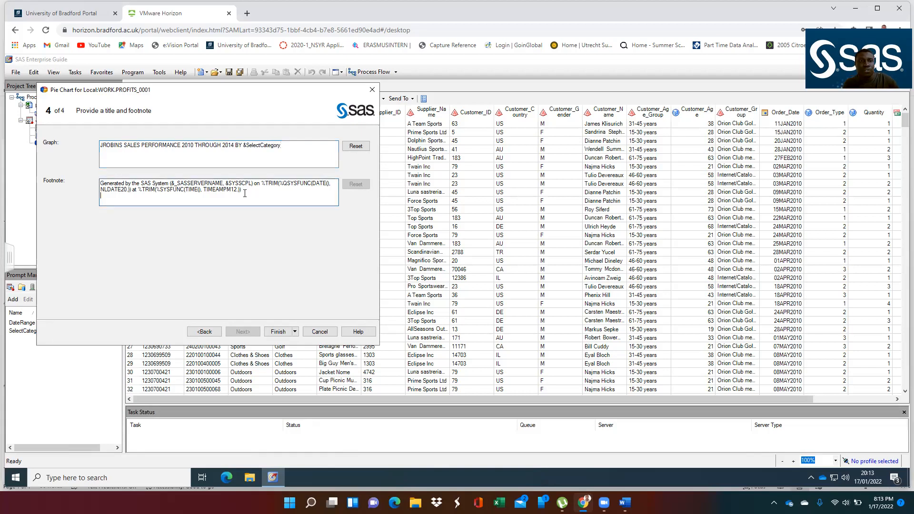
key(ctrl+a)
key(Delete)
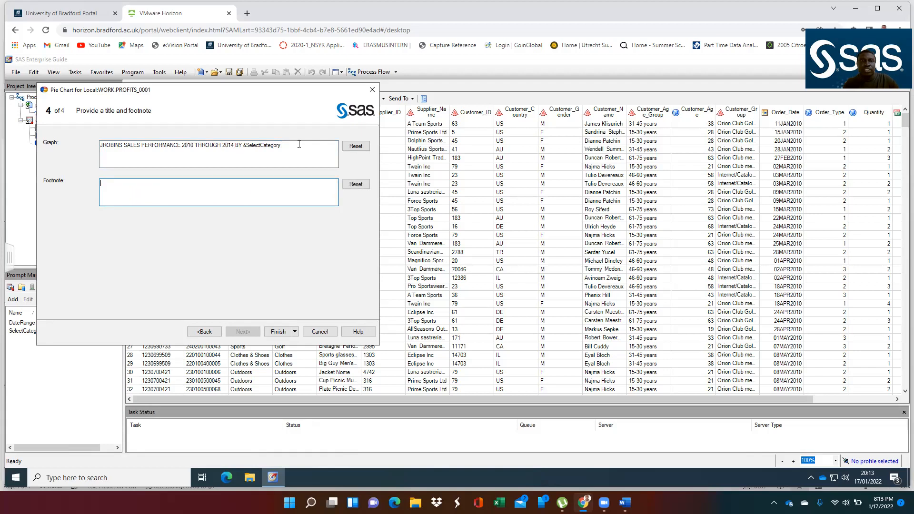
- Finish the pie chart and run it with Customer_Age_Group as the key business indicator
click(276, 335)
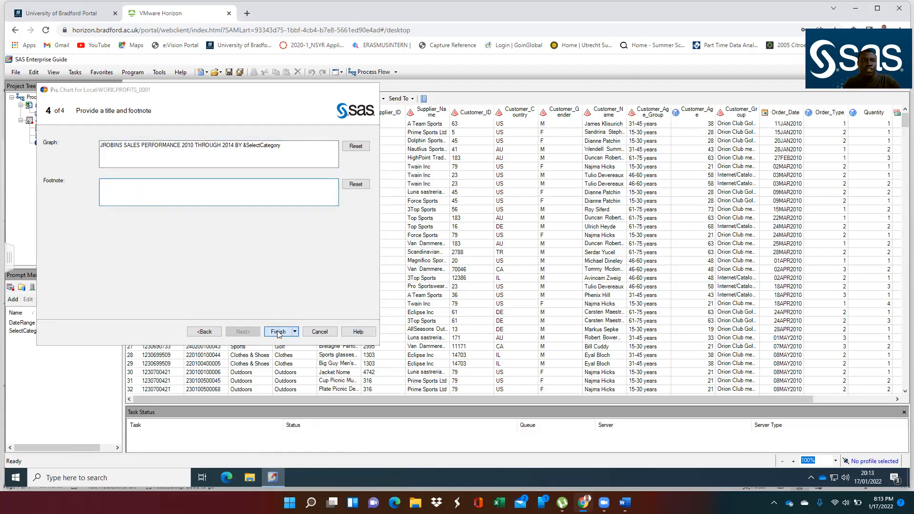
click(333, 199)
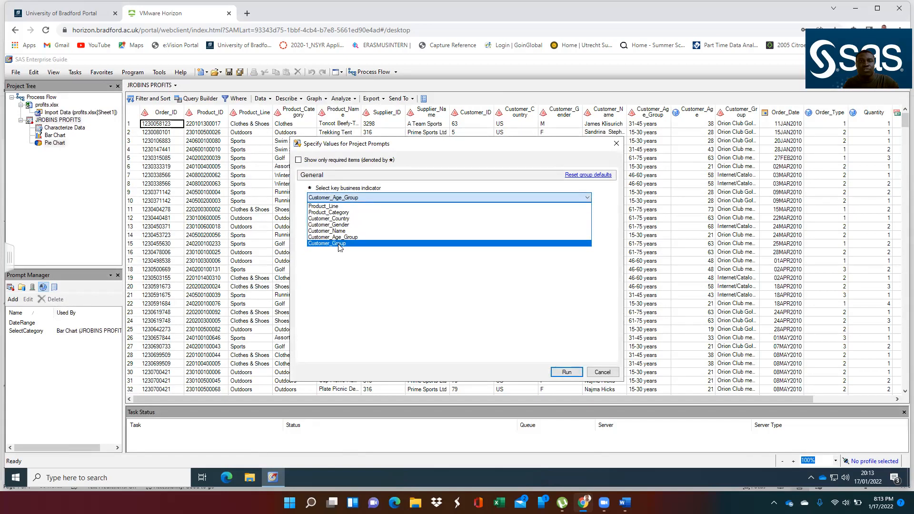
click(344, 238)
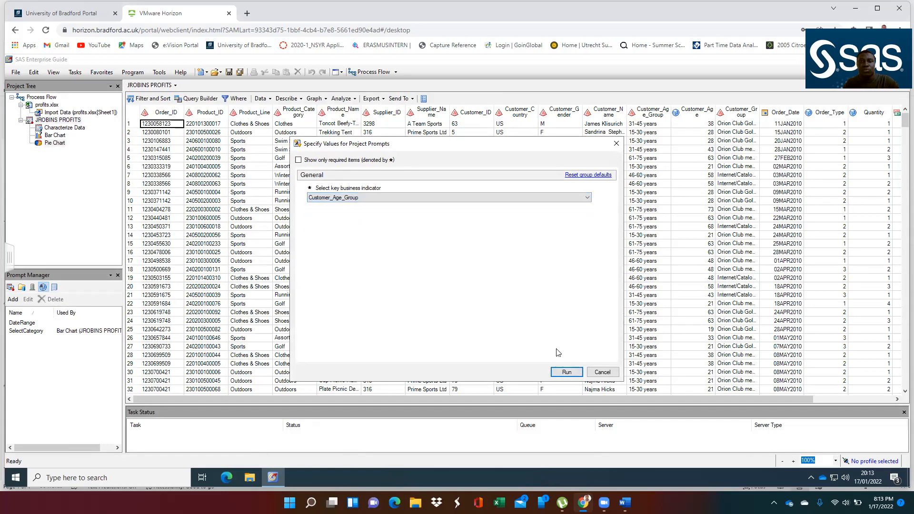
click(566, 373)
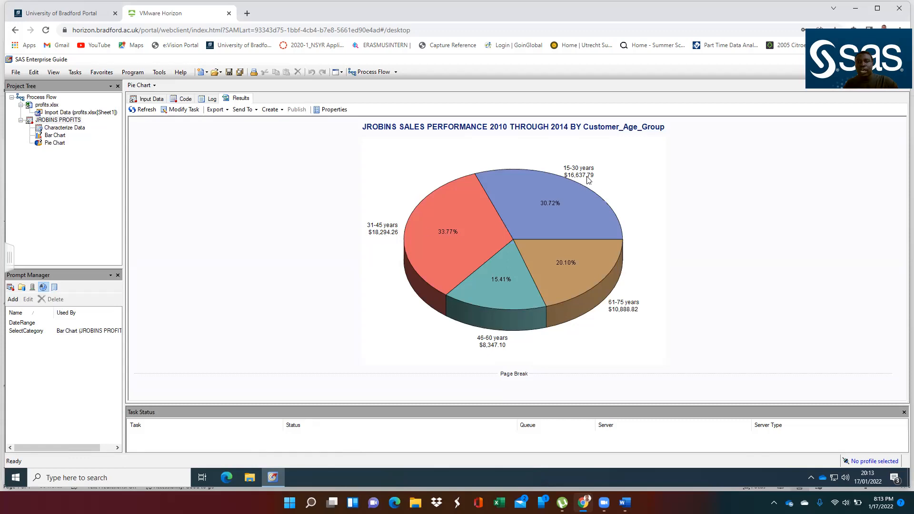
- Retitle the existing bar chart "JROBIN AVERAGE PROFIT PERFORMANCE 2010 THROUGH 2014 BY &SelectCategory"
click(59, 137)
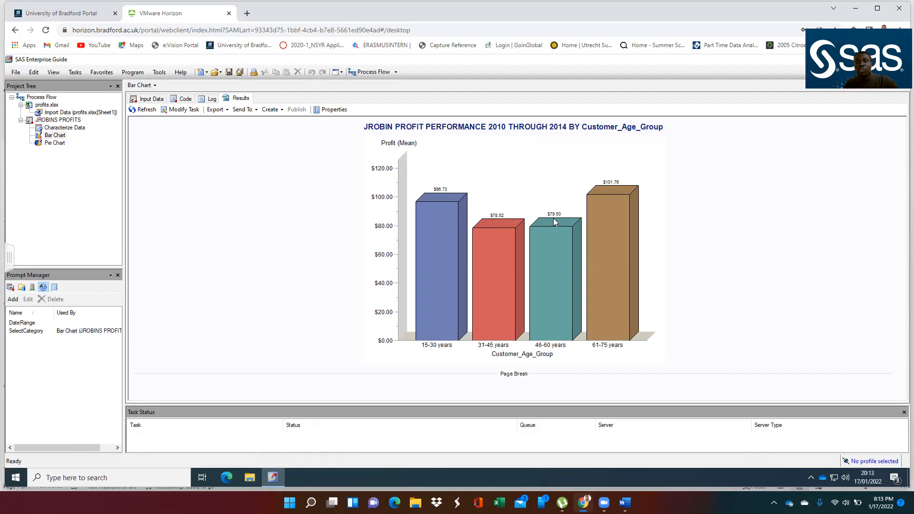
mouse_move(441, 198)
click(185, 110)
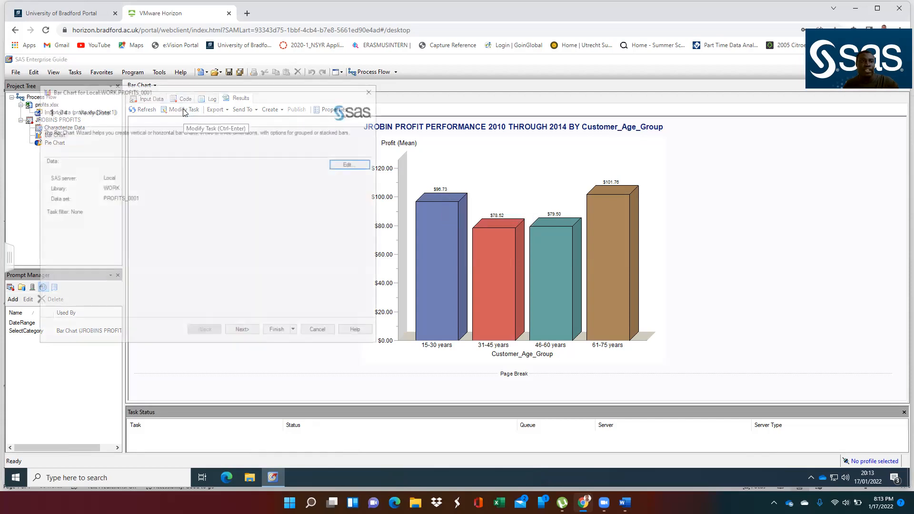
click(242, 332)
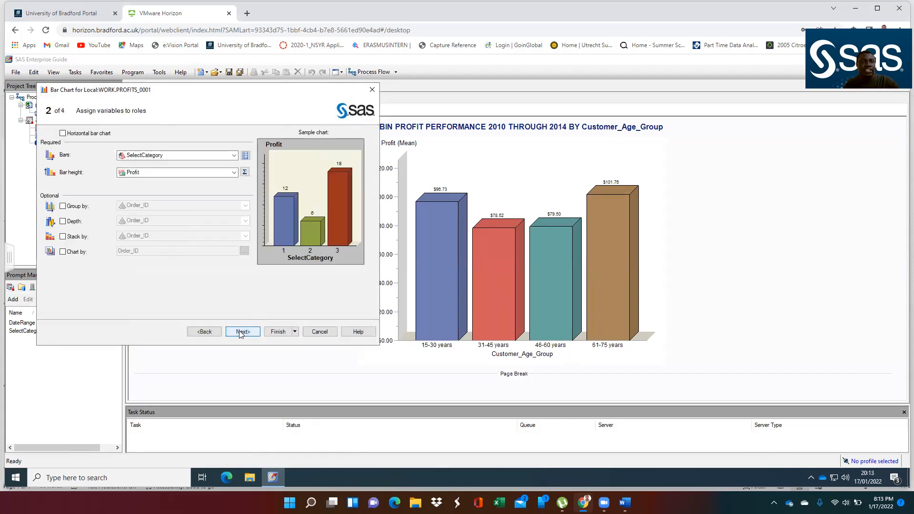
click(241, 331)
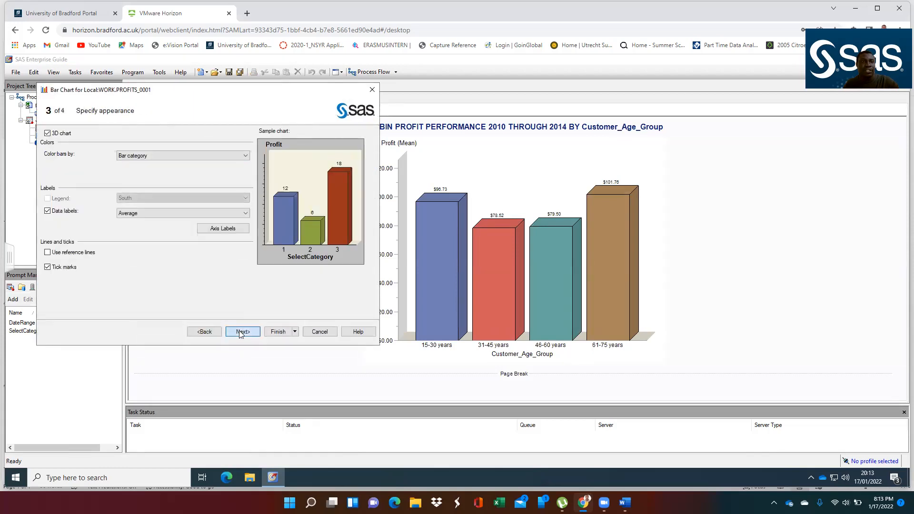
click(242, 332)
click(138, 149)
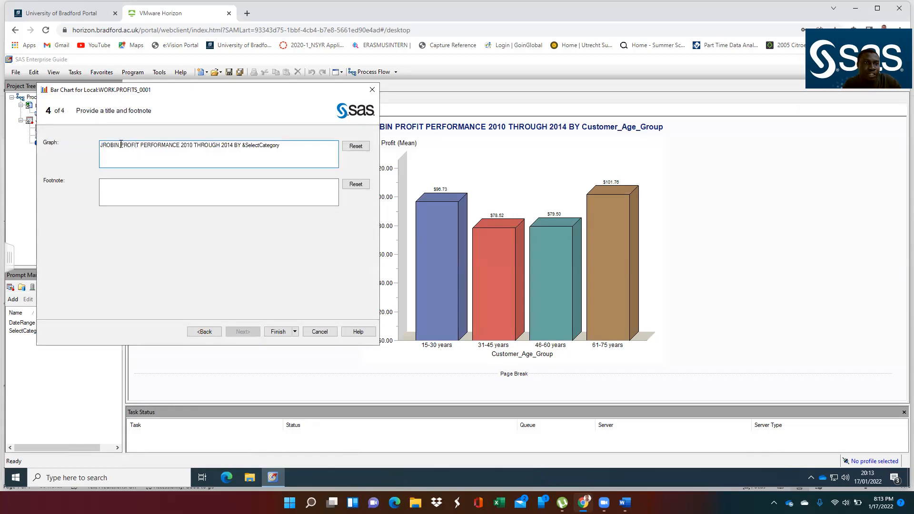
text(AVERAGE)
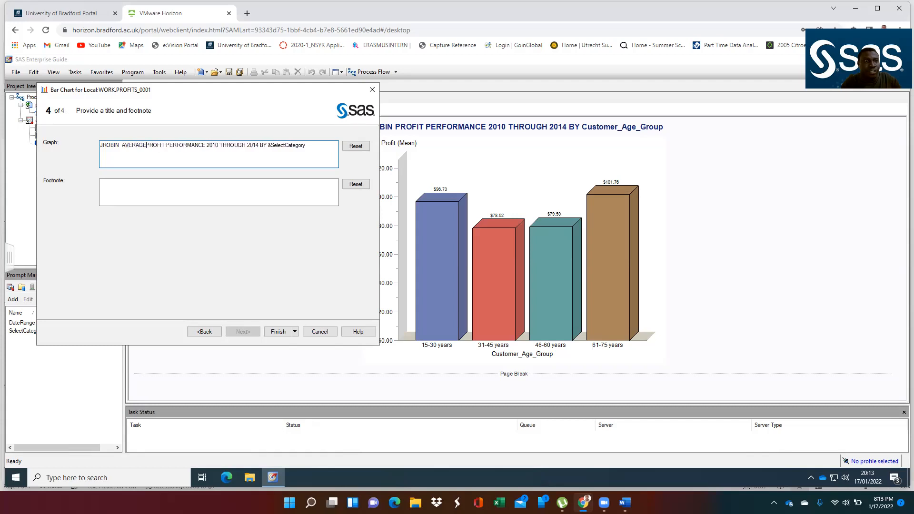
click(124, 143)
key(BackSpace)
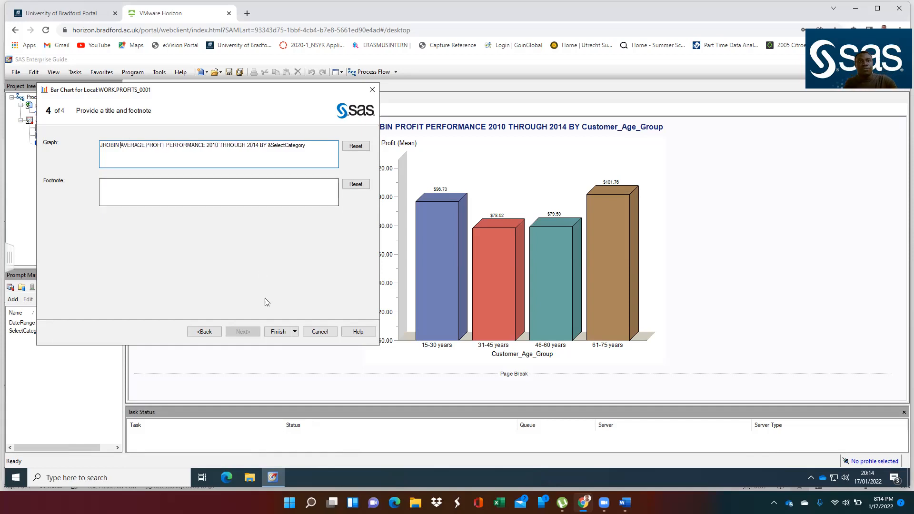
- Finish the bar chart changes and rerun it with Customer_Age_Group, replacing the previous results
click(277, 332)
click(446, 301)
click(564, 371)
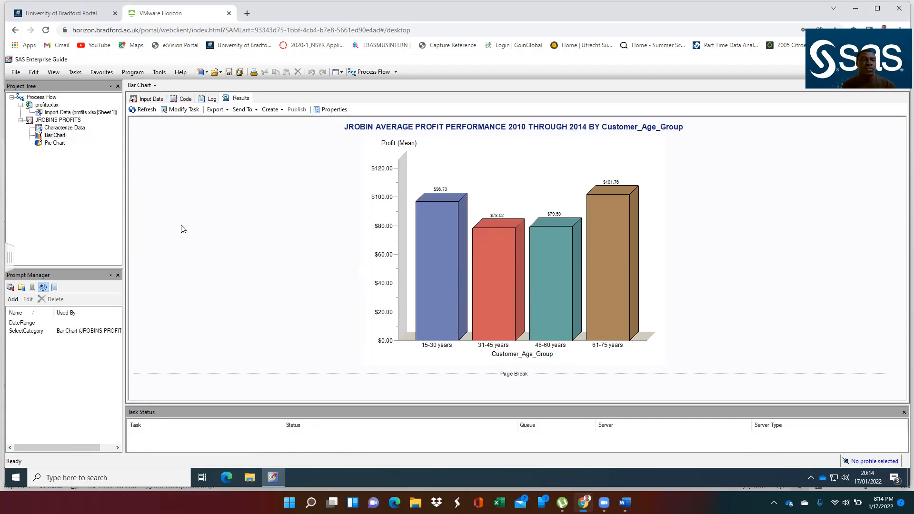
- Open the JROBINS PROFITS data table and start a Query Builder query on it
click(65, 121)
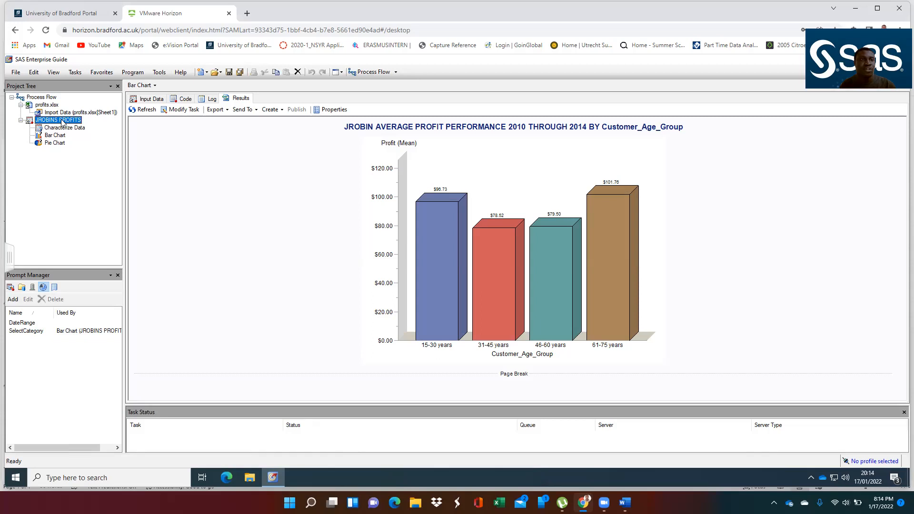
double_click(65, 121)
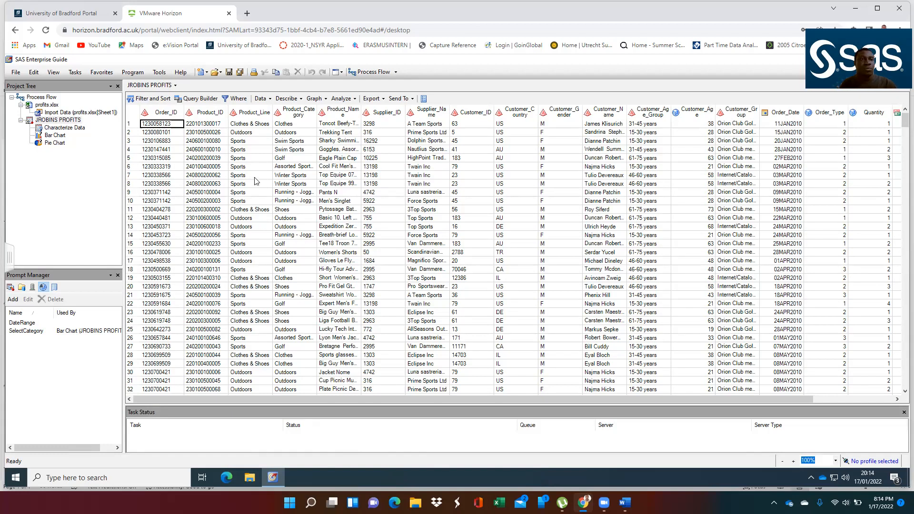
scroll(783, 247, down, 3)
scroll(783, 247, down, 2)
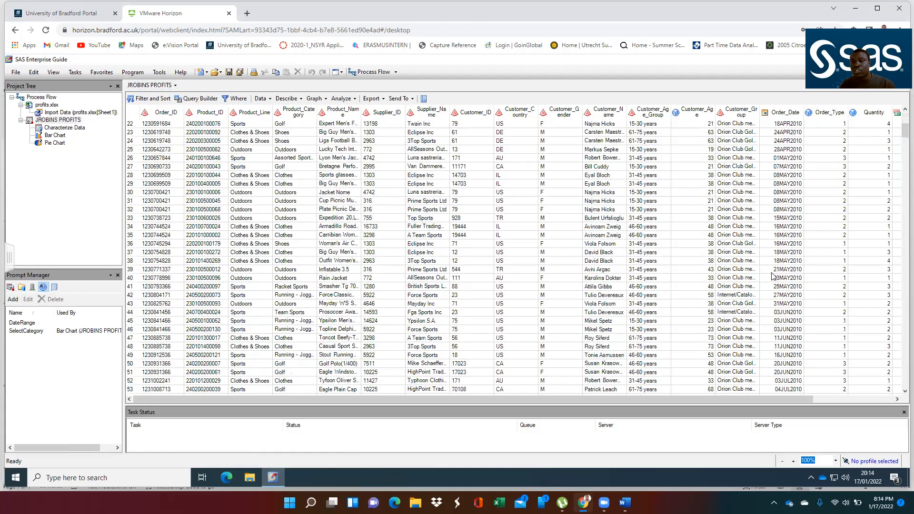
scroll(769, 283, up, 2)
scroll(762, 273, up, 3)
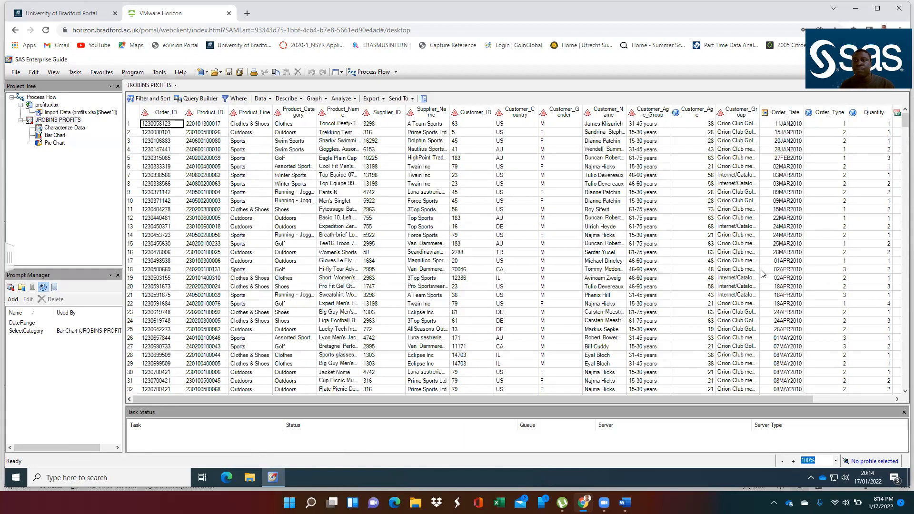
click(198, 99)
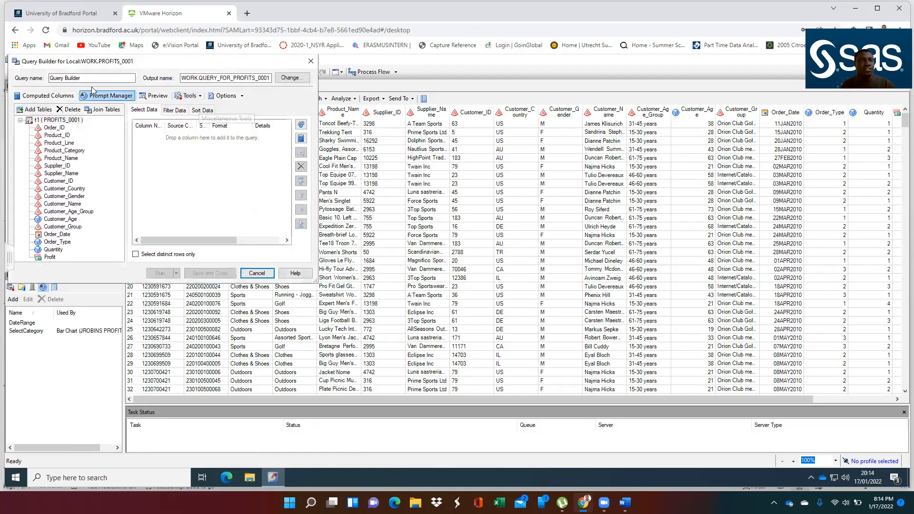
- Name the query "JROBINS 2010 QUERY"
click(83, 77)
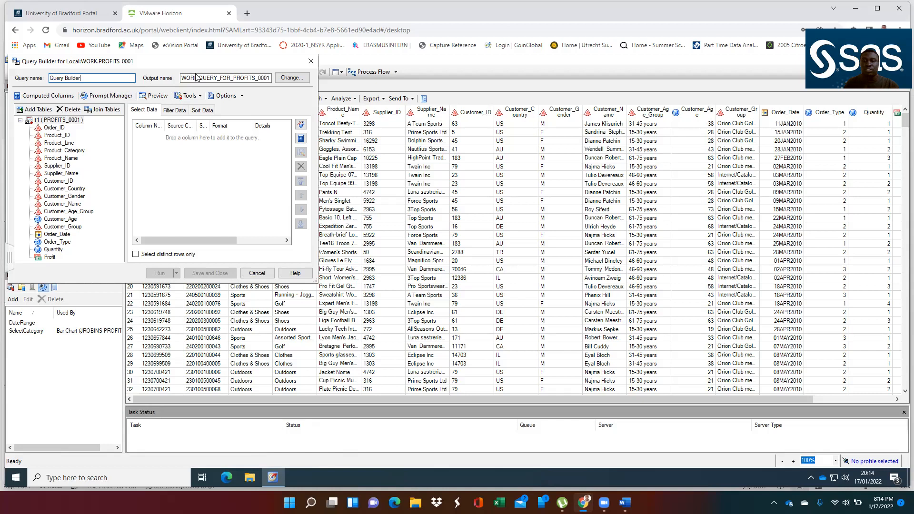
key(BackSpace)
key(BackSpace)
key(BackSpace)
key(BackSpace)
key(BackSpace)
key(BackSpace)
key(BackSpace)
key(BackSpace)
key(BackSpace)
key(BackSpace)
key(BackSpace)
key(BackSpace)
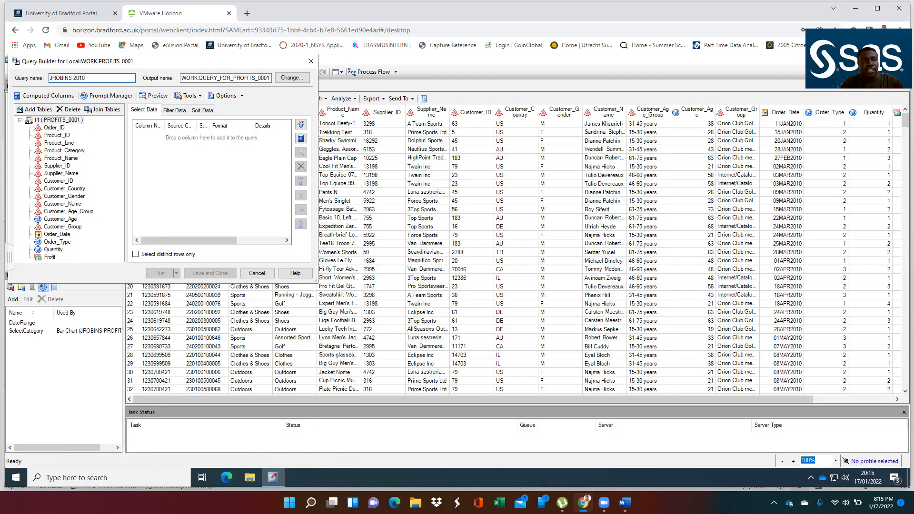
text(Y)
- Change the query's output table name to JROBINS2010 in the WORK library
click(284, 79)
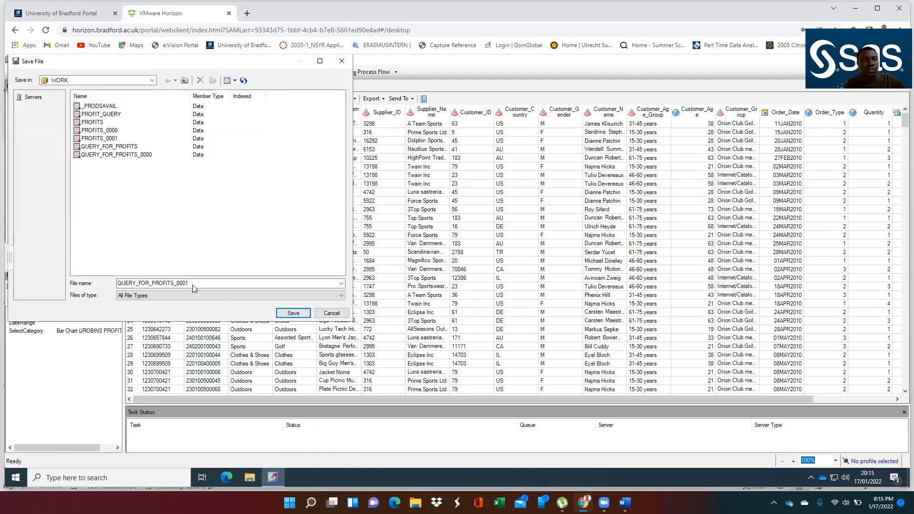
double_click(194, 284)
text(J)
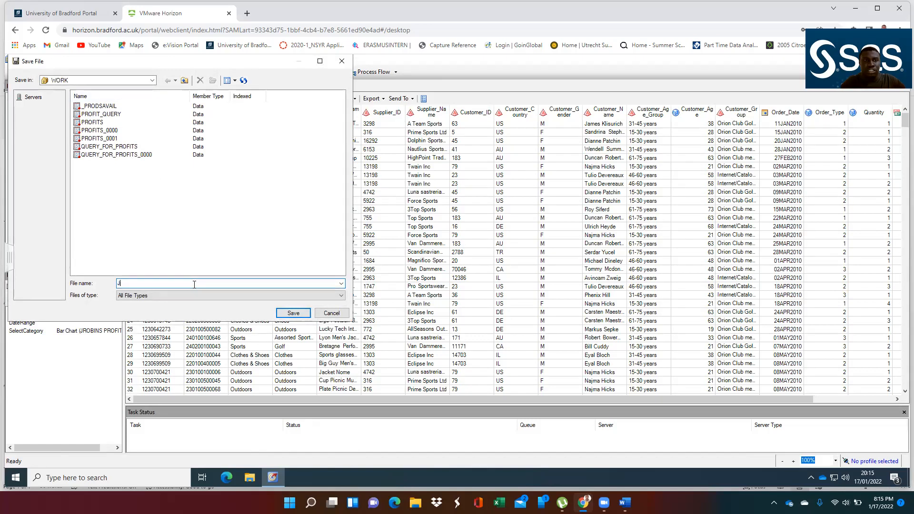
text(ROBINS2010)
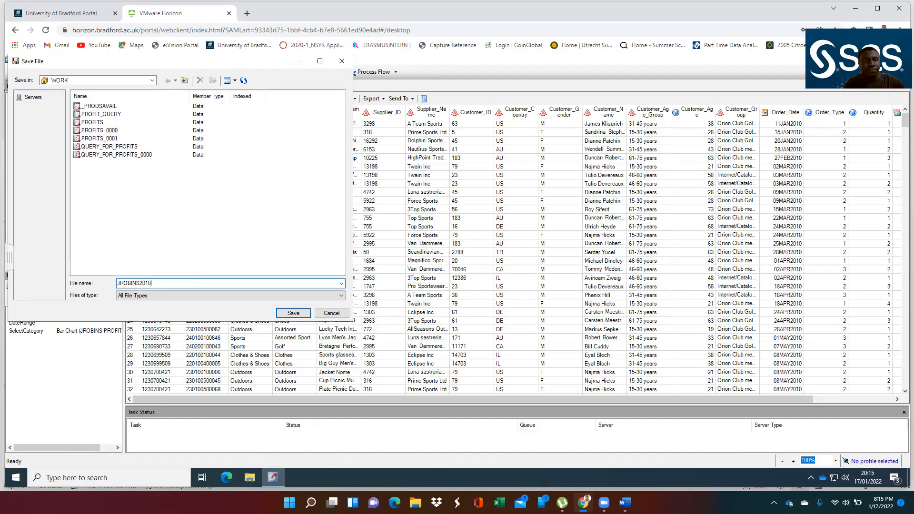
click(301, 315)
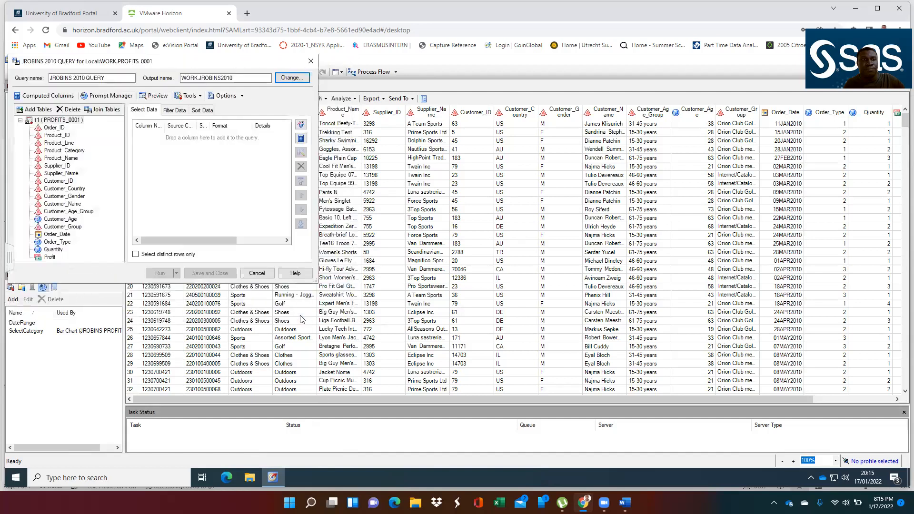
- Add all columns of the PROFITS_0001 table to the query's selected data
click(39, 121)
click(40, 121)
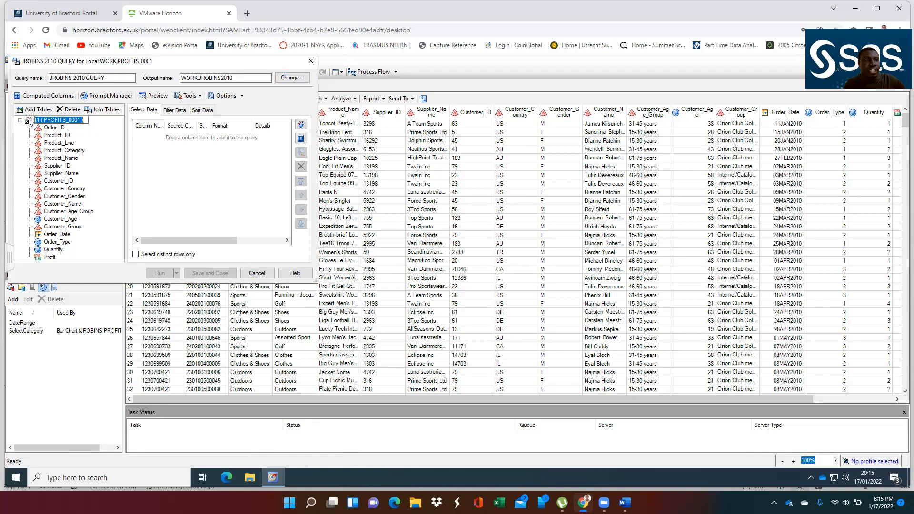
drag(43, 120, 198, 169)
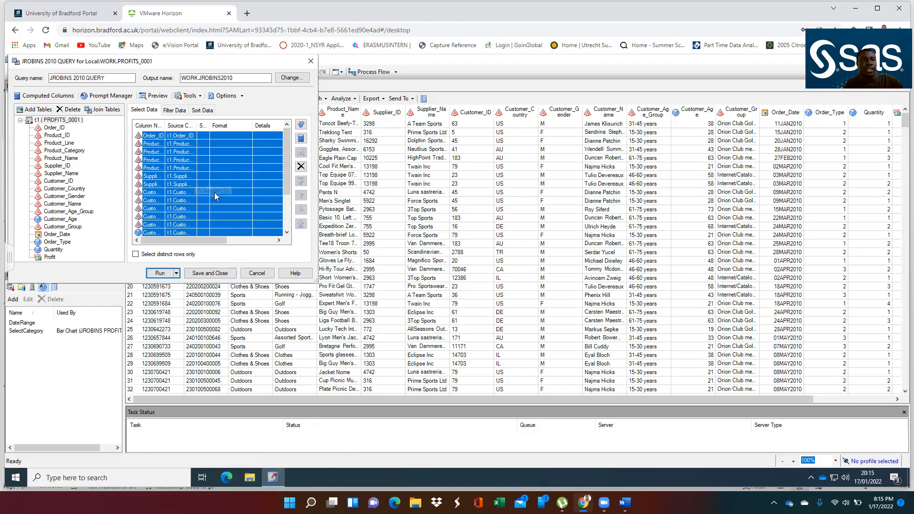
- Filter the query on Order_Date with the "In a range" operator and the &DateRange prompt as its value
click(177, 111)
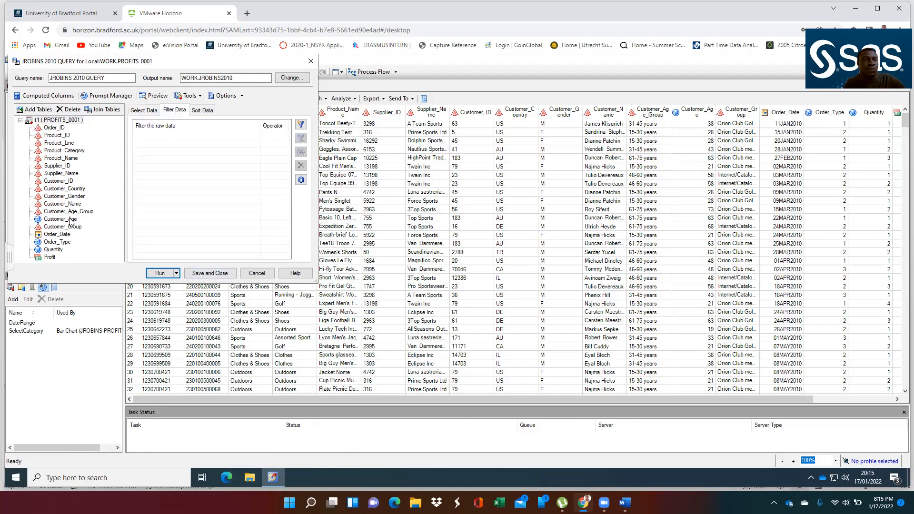
click(53, 235)
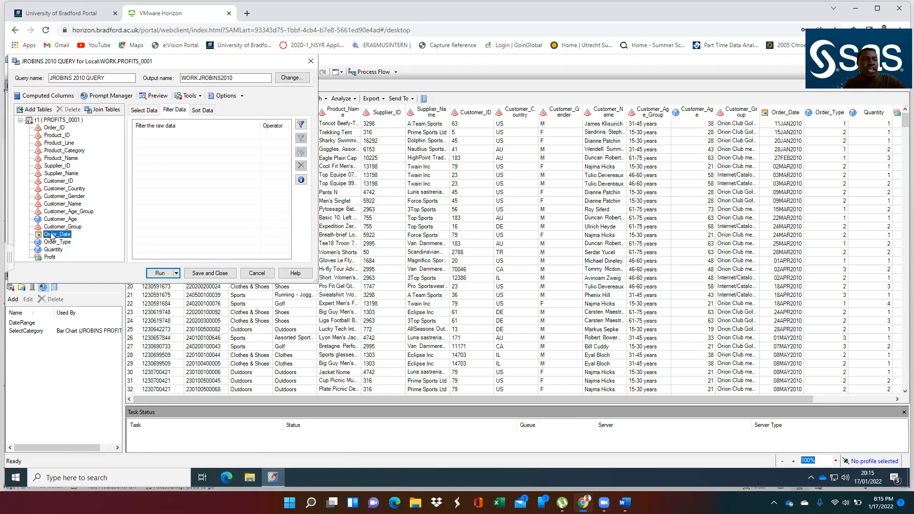
drag(53, 236, 197, 187)
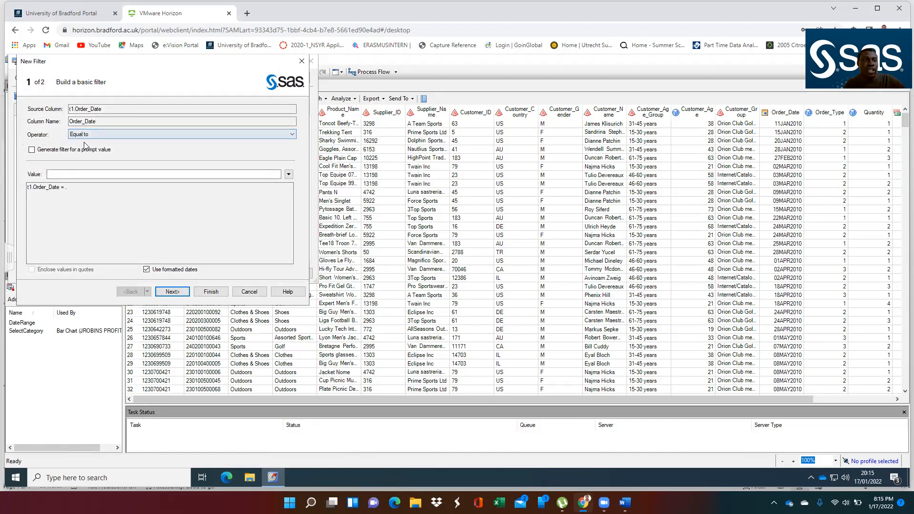
click(88, 135)
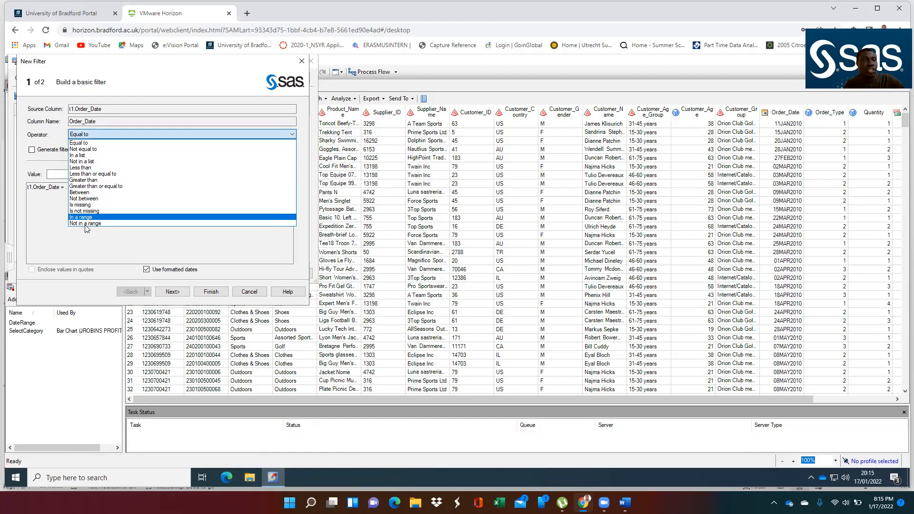
click(83, 218)
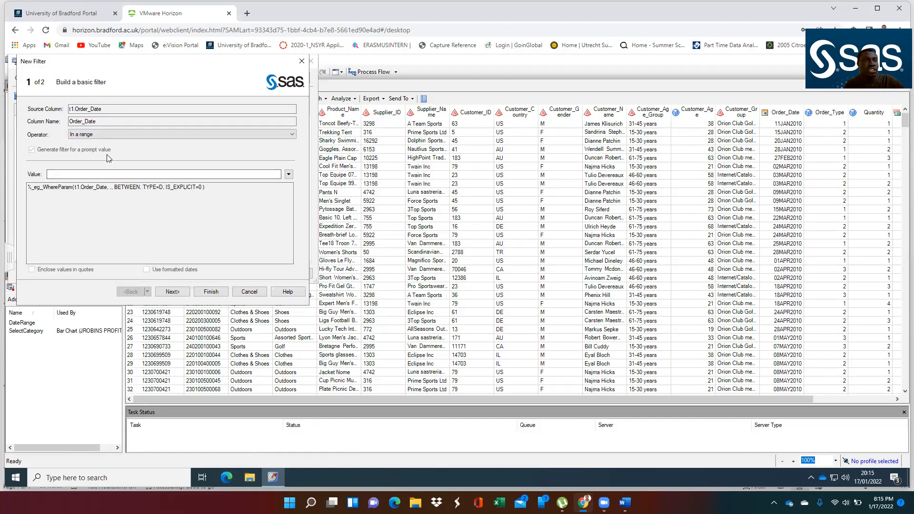
click(288, 174)
click(65, 217)
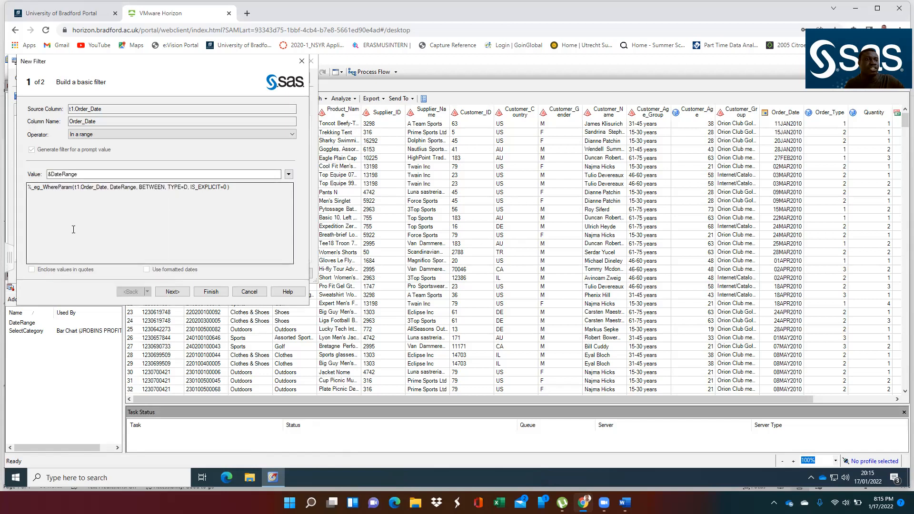
click(175, 292)
click(211, 291)
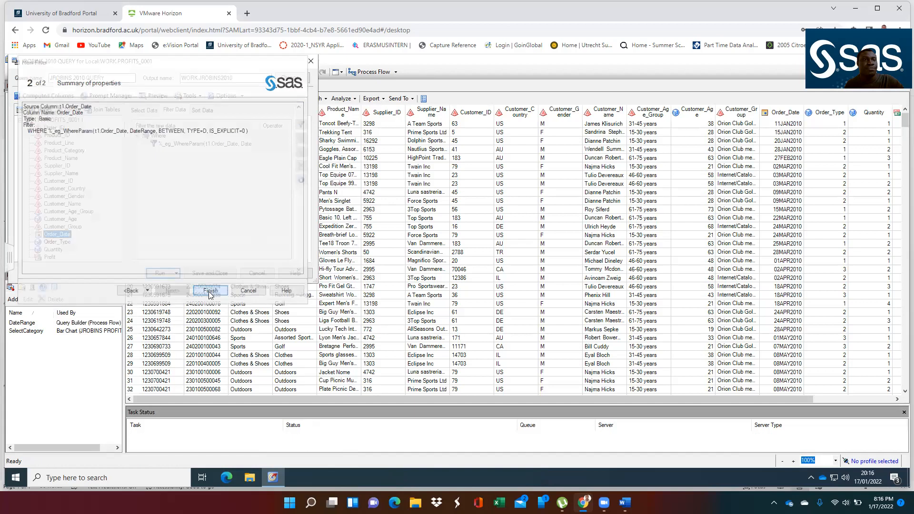
- Sort the query output by Order_Date in ascending order
click(202, 111)
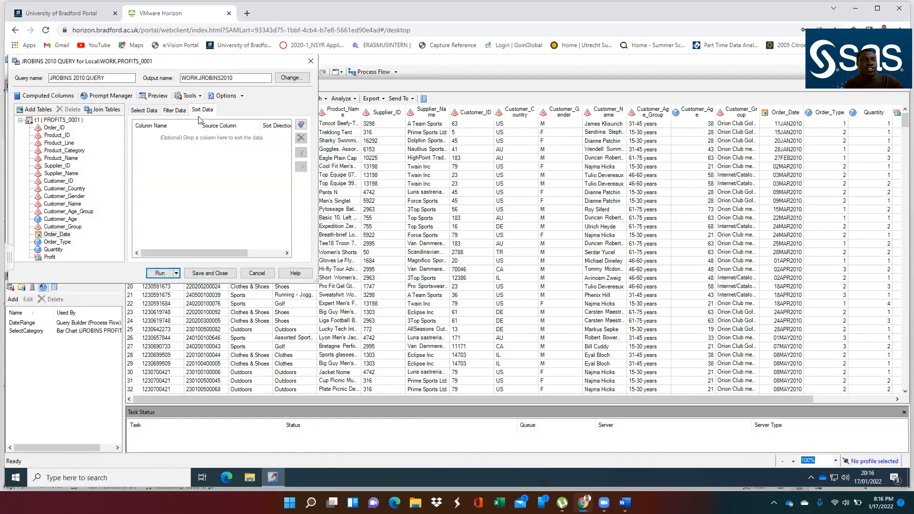
click(63, 234)
click(64, 235)
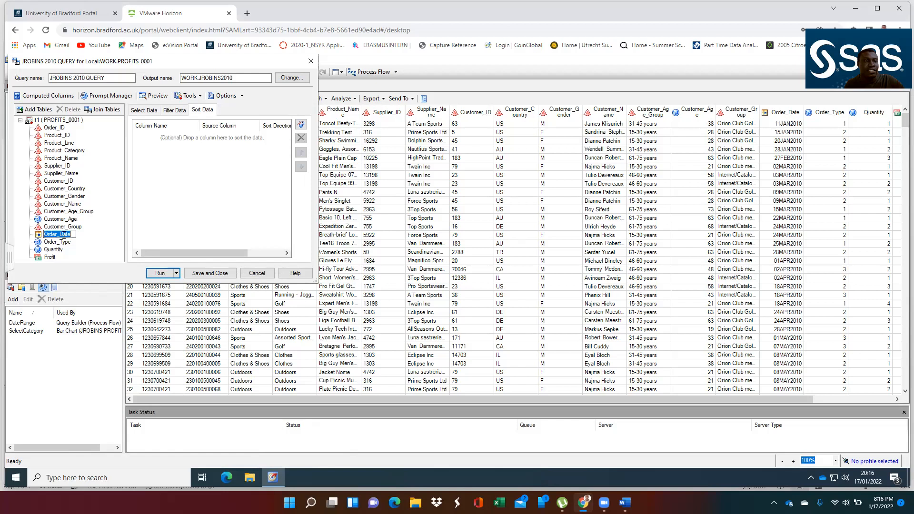
drag(62, 236, 215, 182)
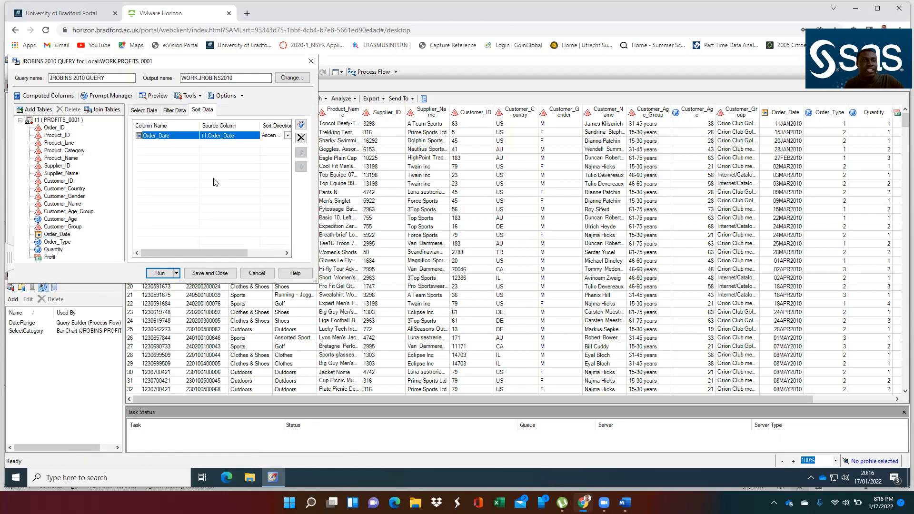
click(287, 136)
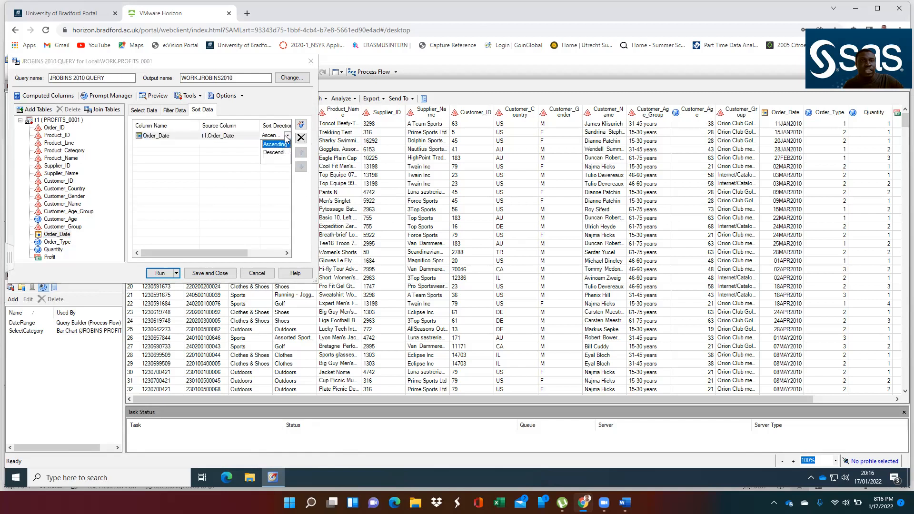
click(274, 143)
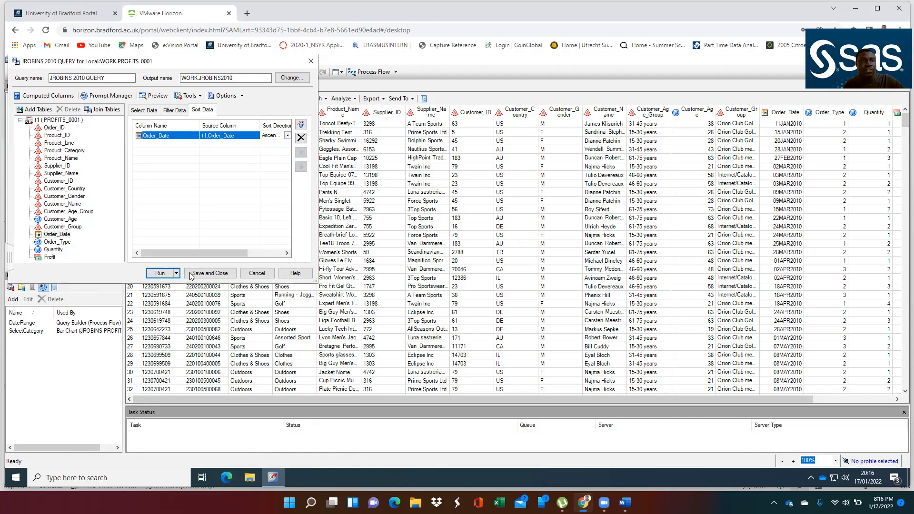
- Run the query for a custom date range from 01 January 2010 to 31 December 2010 and check the output's Order_Date values
click(160, 273)
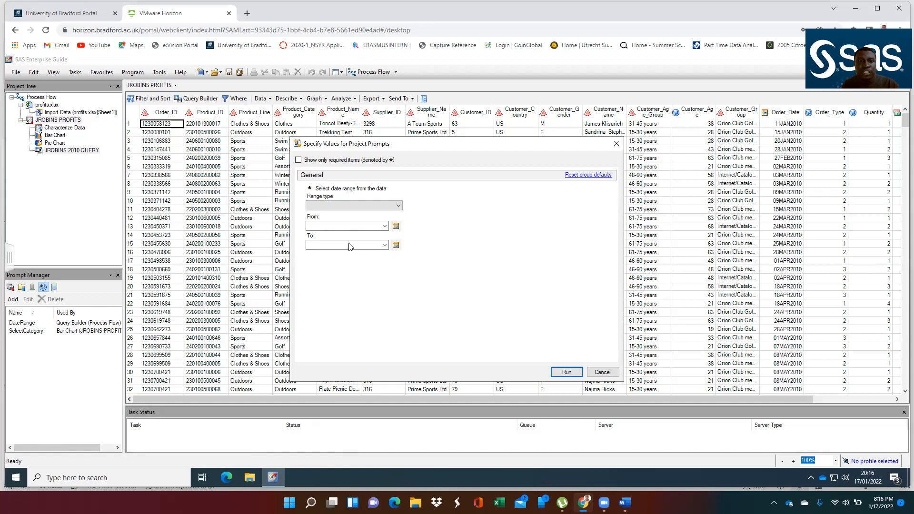
click(396, 227)
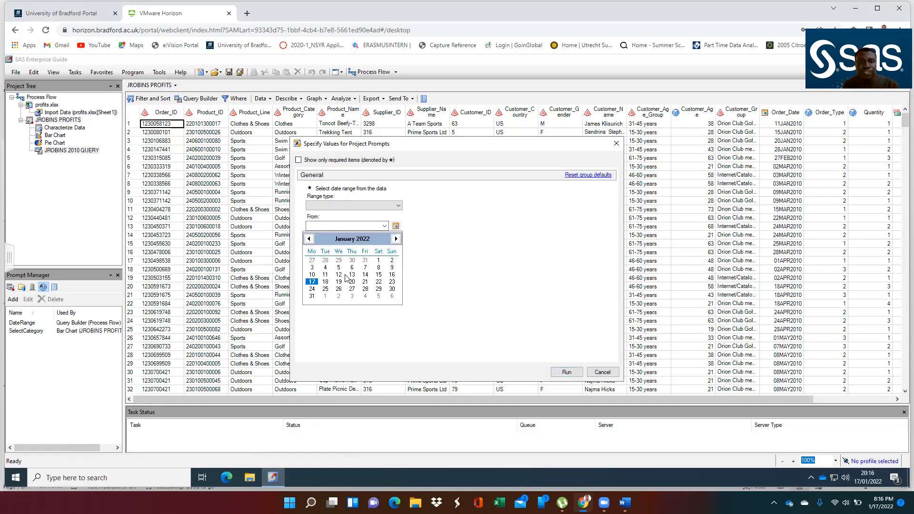
click(325, 267)
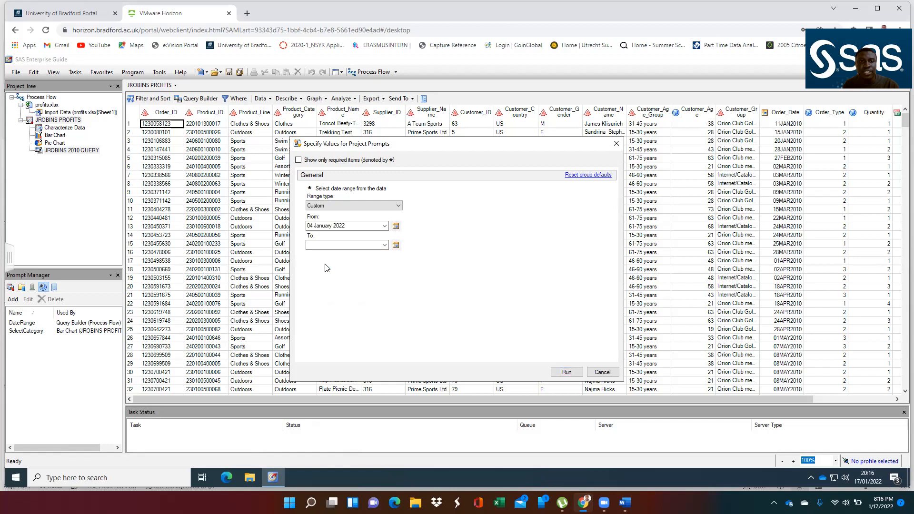
click(313, 227)
text(01)
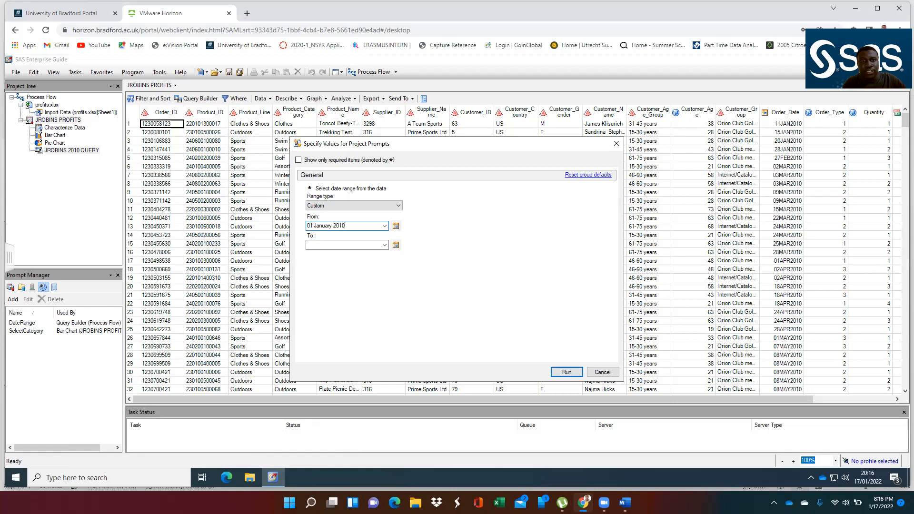
text(January 2010)
click(354, 245)
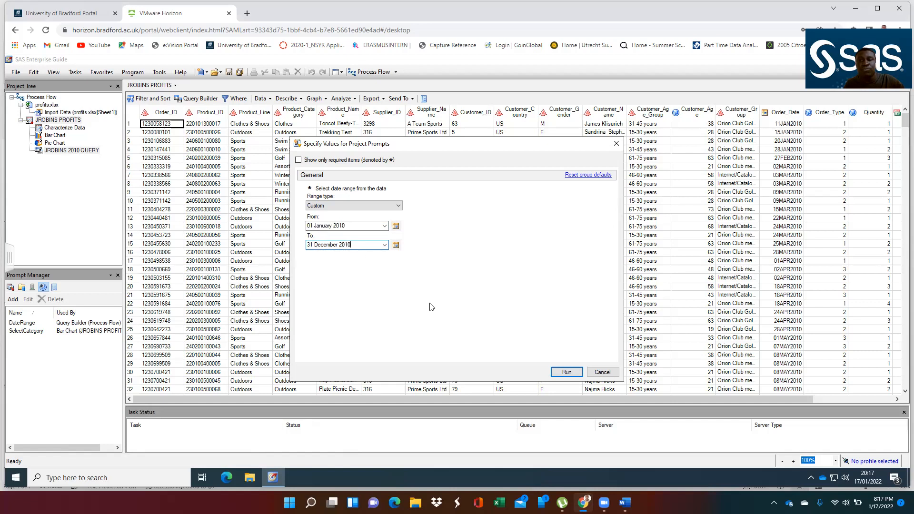
click(567, 371)
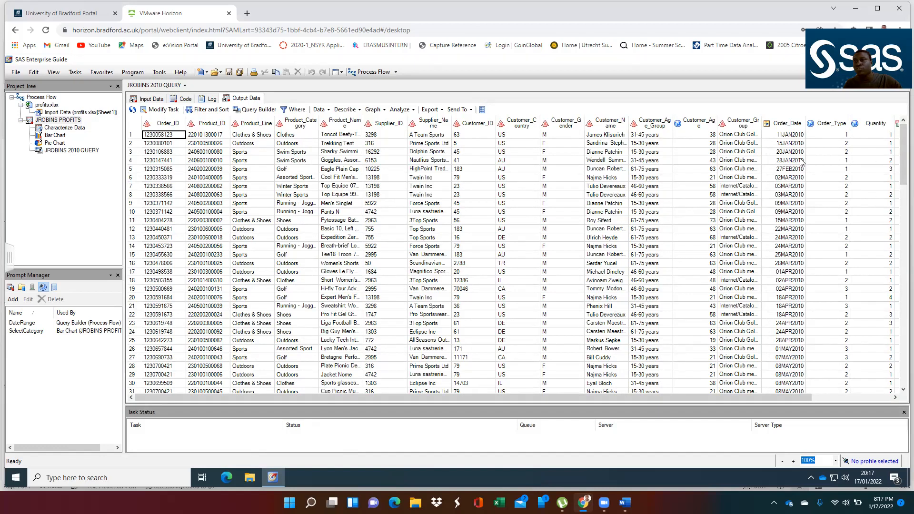
drag(905, 172, 907, 364)
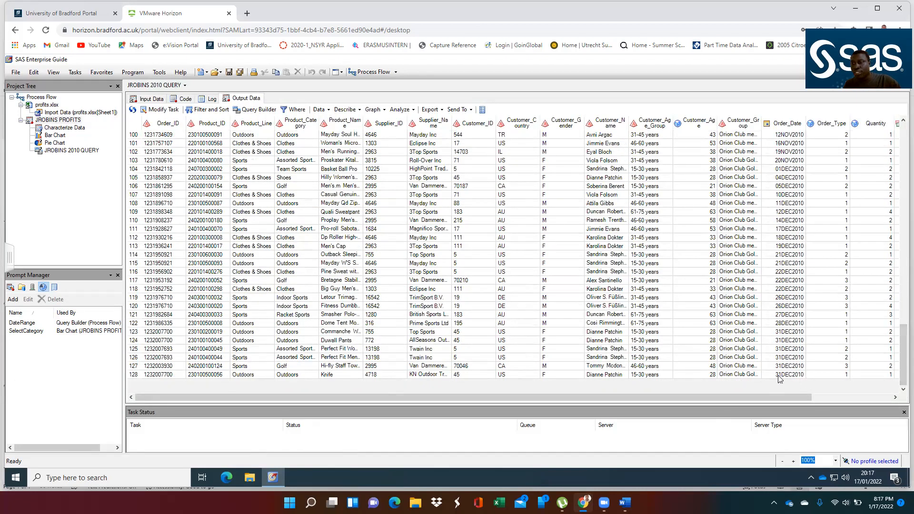
drag(904, 352, 893, 140)
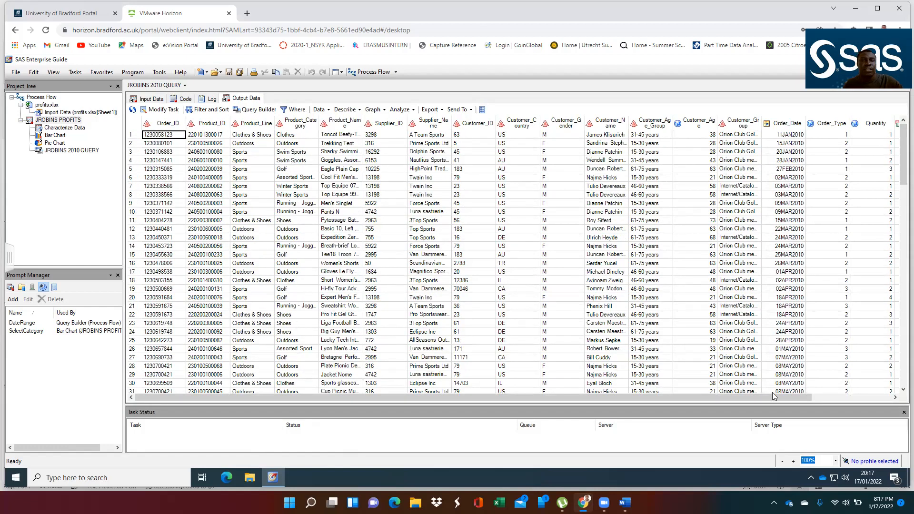
drag(903, 153, 904, 355)
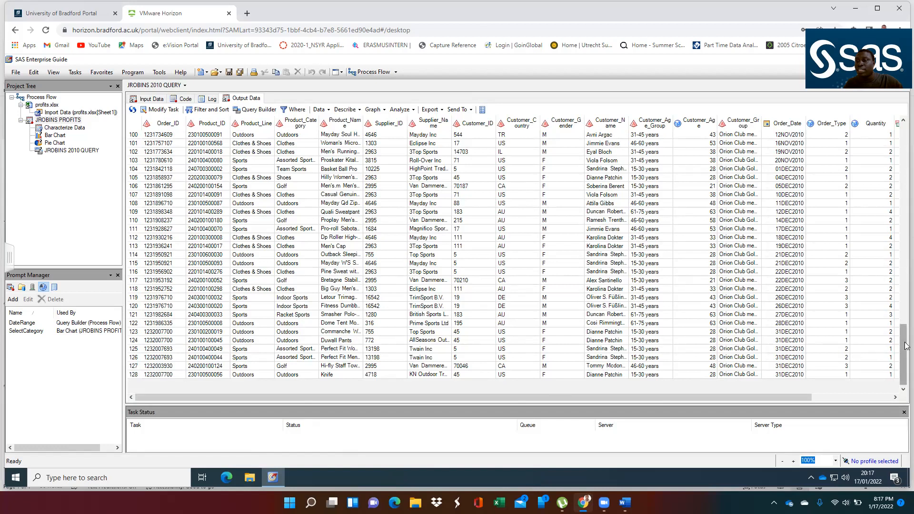
drag(898, 274, 904, 124)
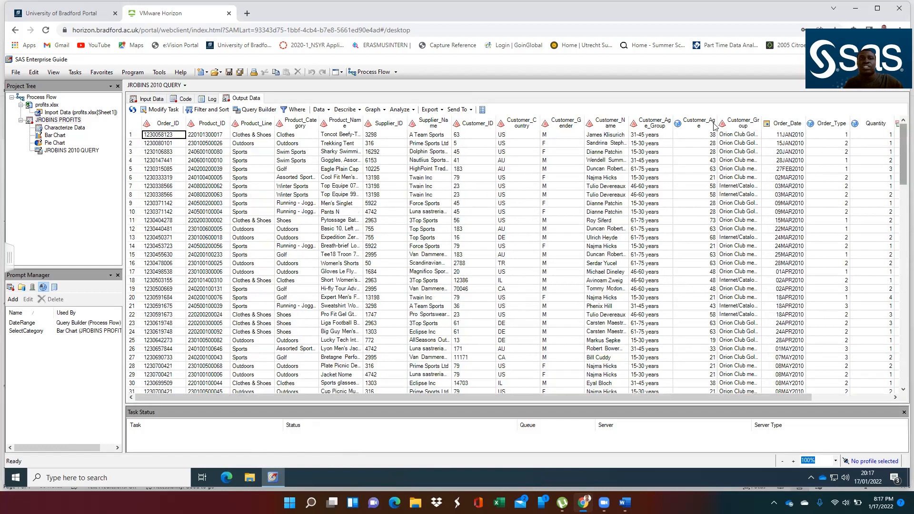
- Characterize the JROBINS2010 data with only a summary report, limited to 10 unique categorical values per variable, and review the results
click(252, 111)
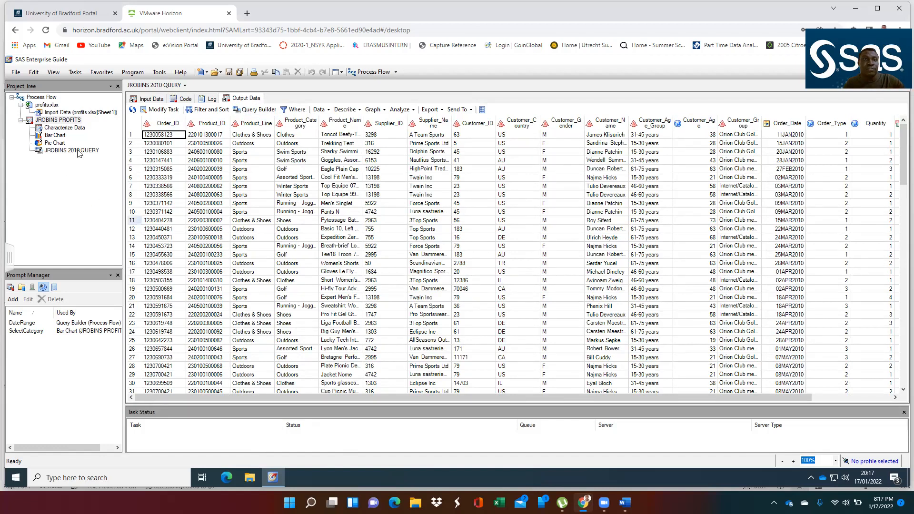
click(349, 110)
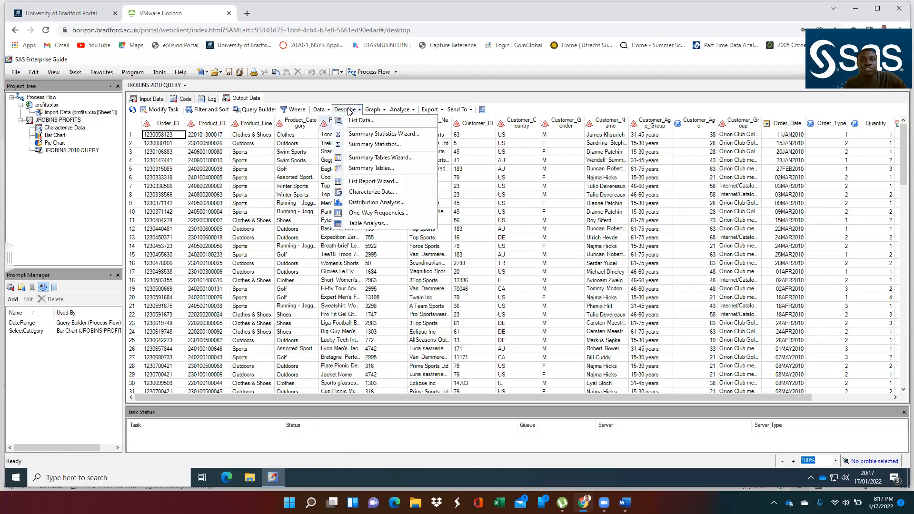
click(369, 192)
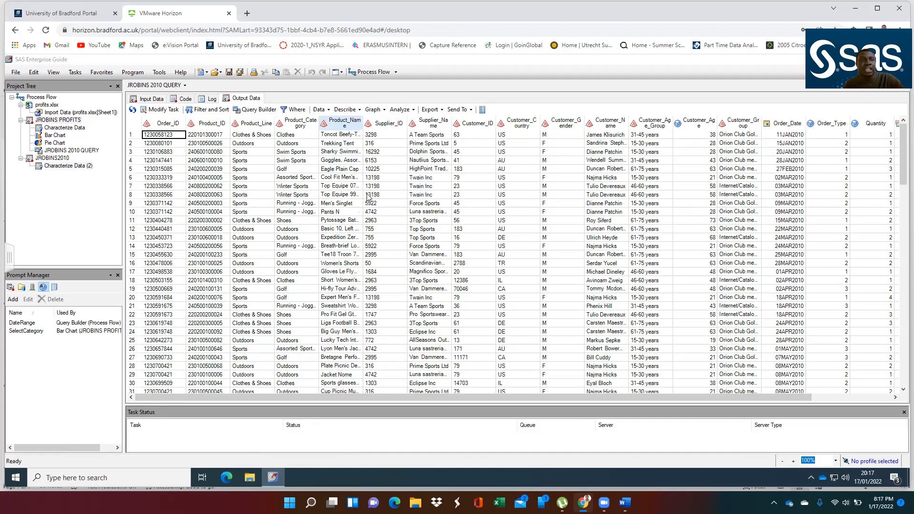
click(253, 332)
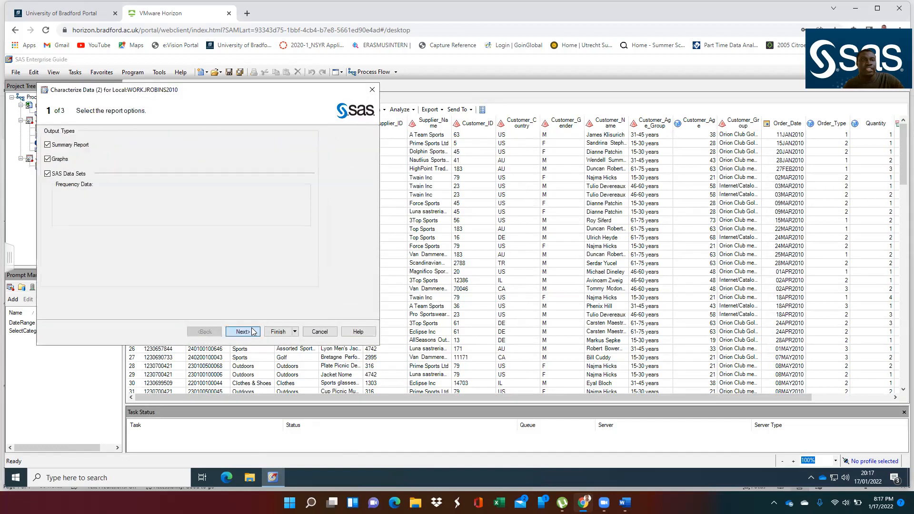
click(53, 160)
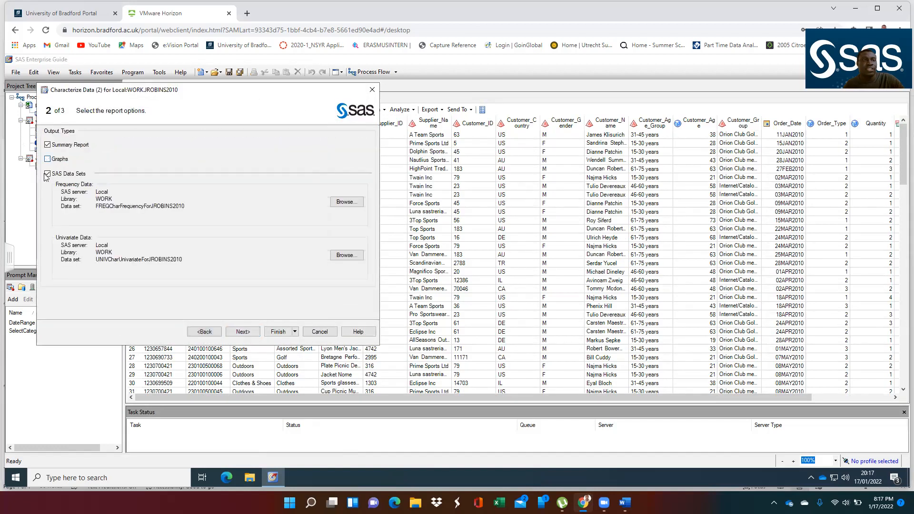
click(47, 174)
click(253, 332)
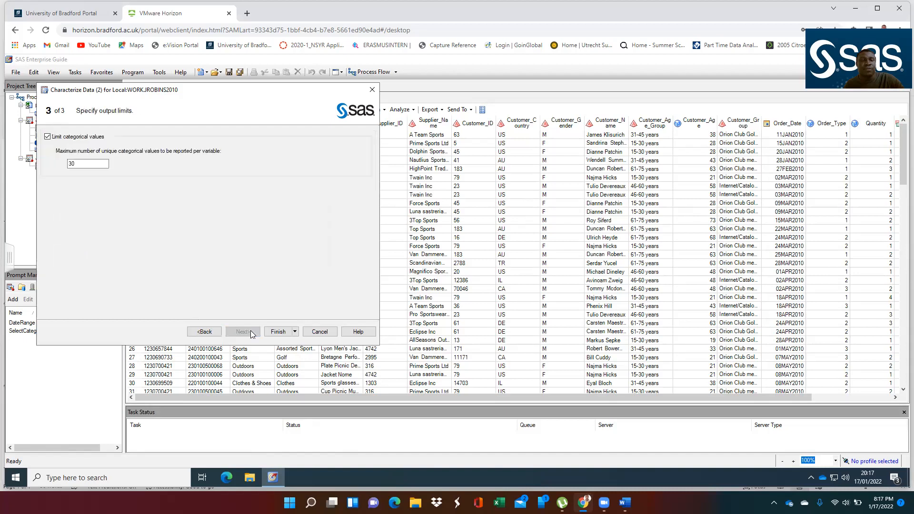
drag(76, 163, 43, 165)
text(10)
click(278, 332)
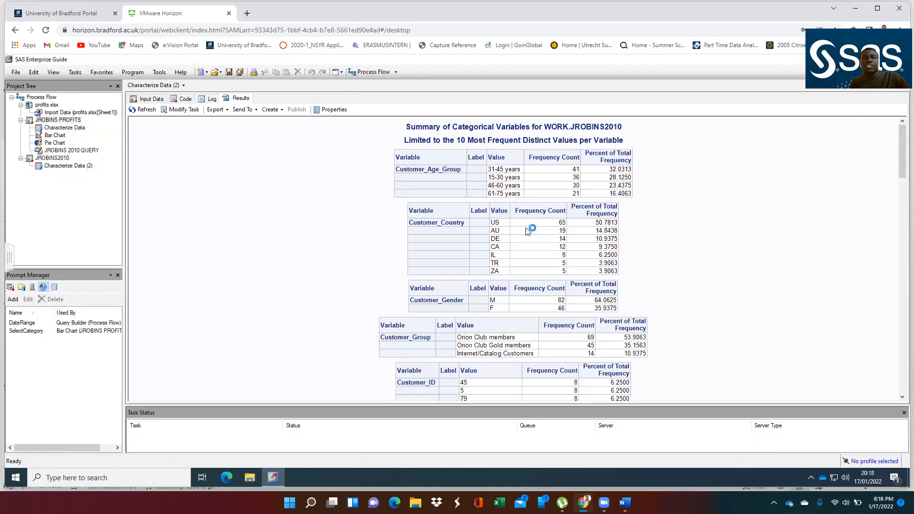
scroll(566, 223, down, 20)
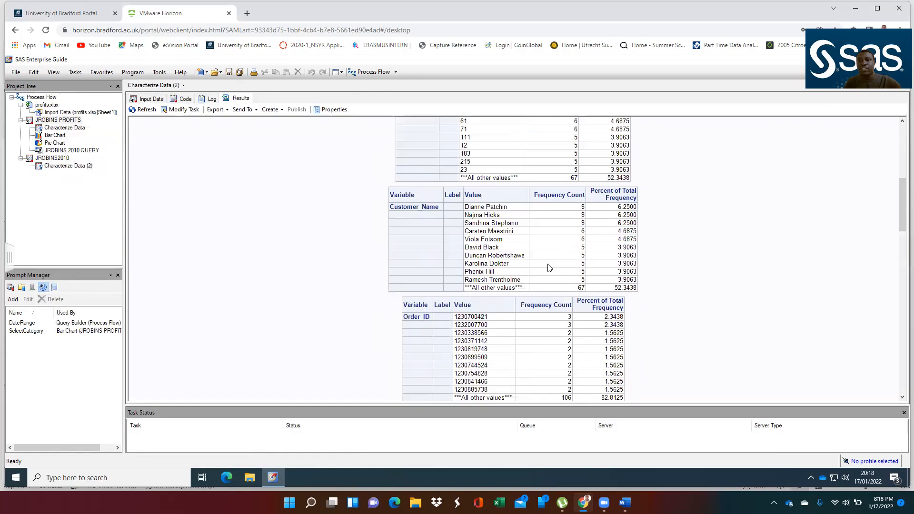
scroll(554, 285, down, 5)
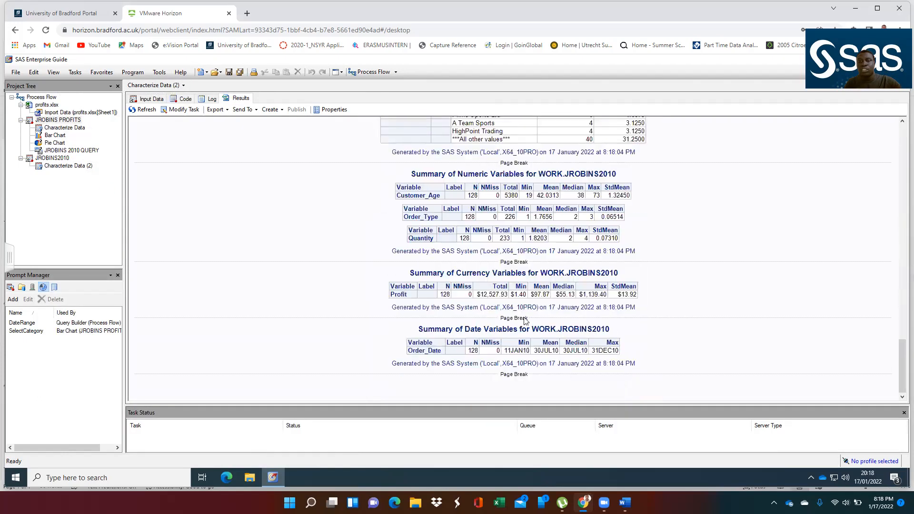
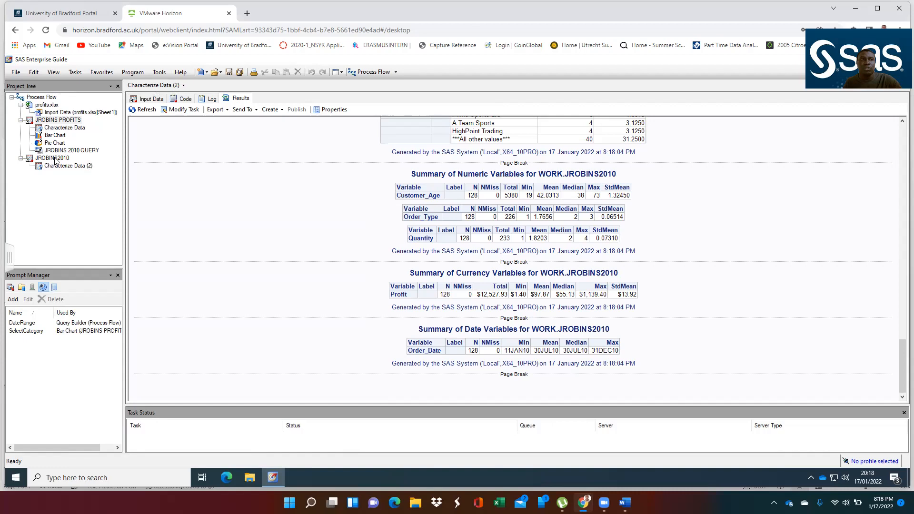
- Start a wizard-based pie chart on the JROBINS2010 table with SelectCategory as the slice and the sum of Profit as slice size
double_click(53, 158)
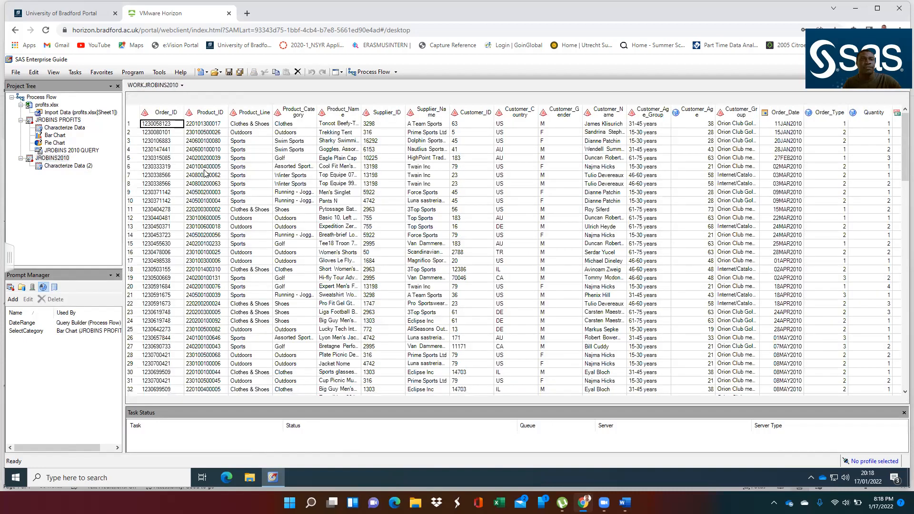
click(312, 98)
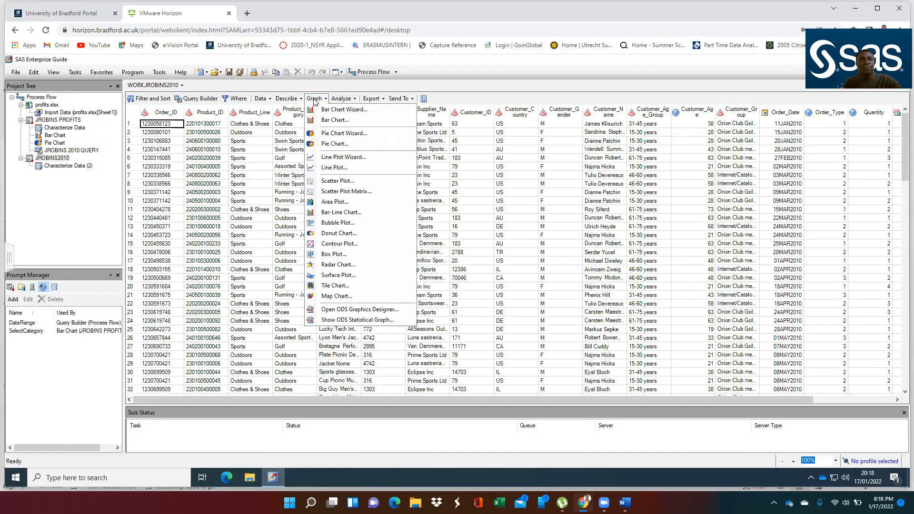
click(345, 142)
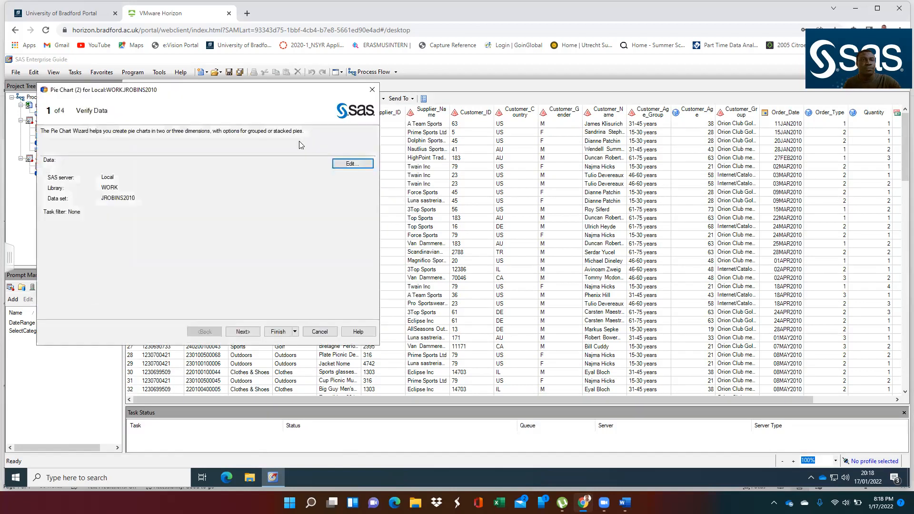
click(244, 332)
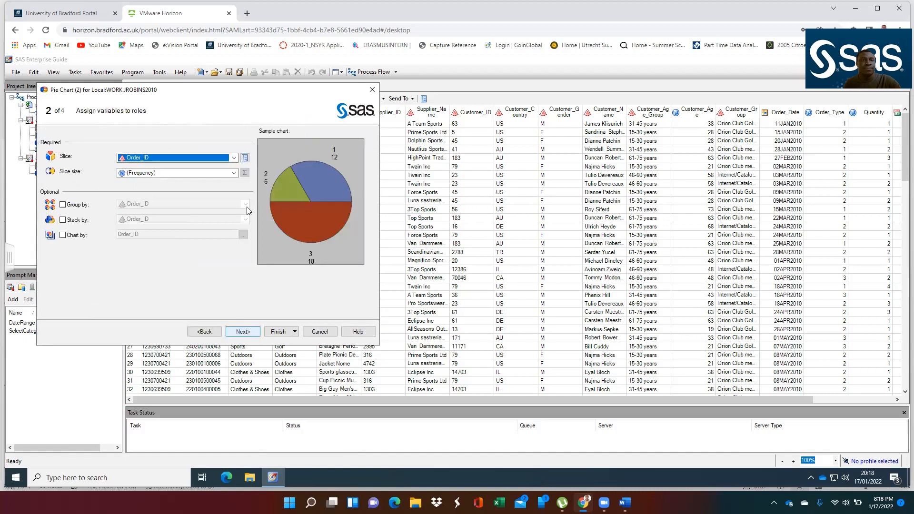
click(233, 157)
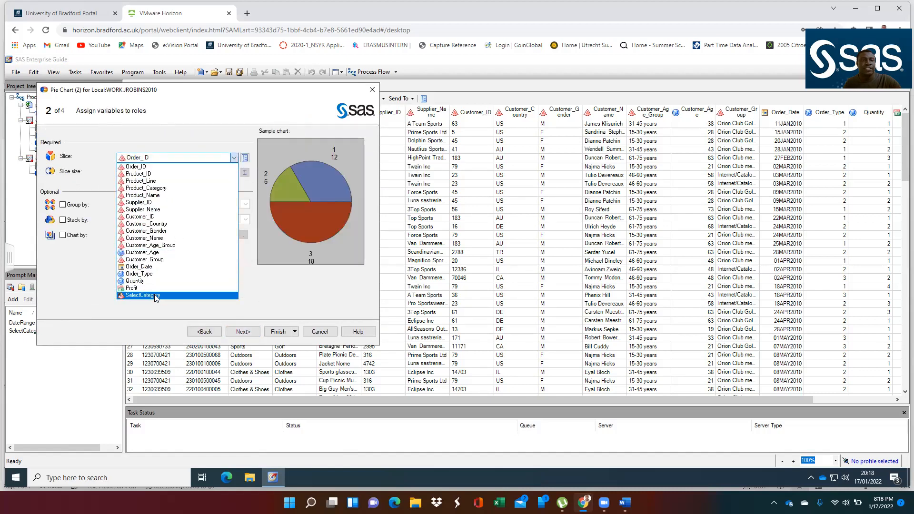
click(155, 296)
click(235, 173)
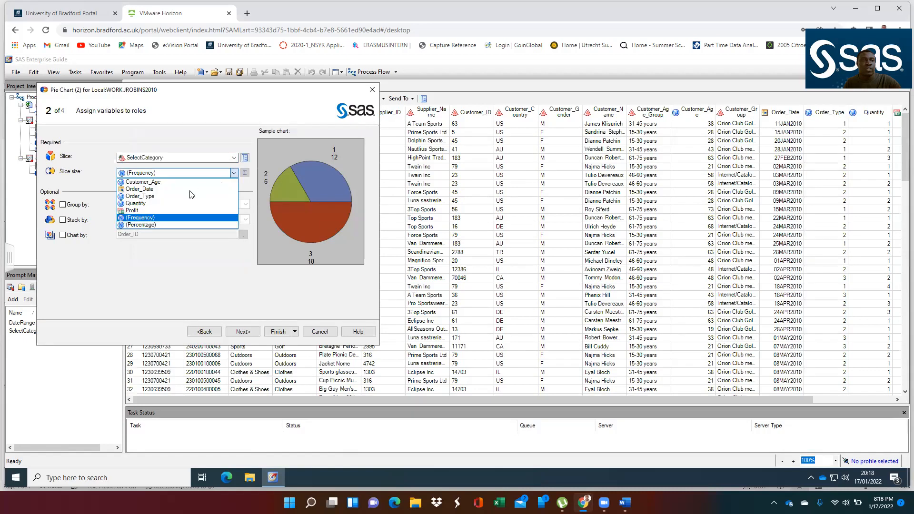
click(166, 210)
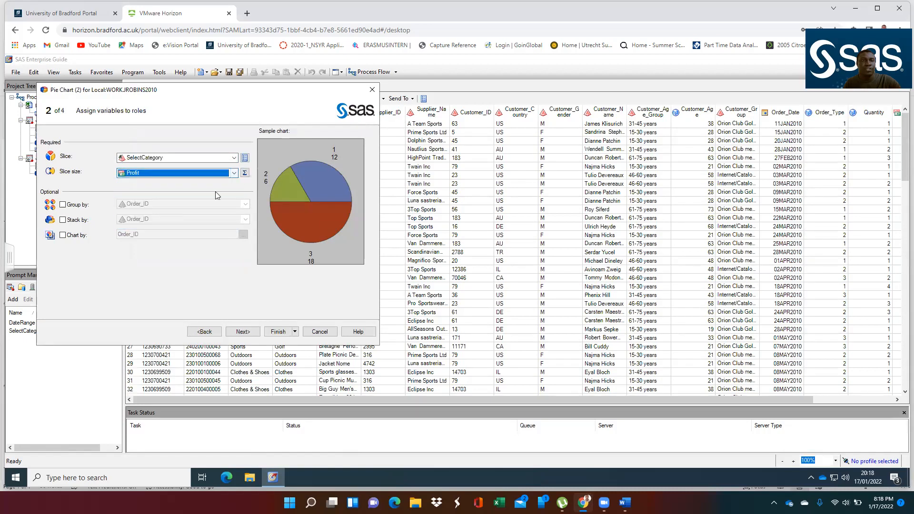
click(245, 173)
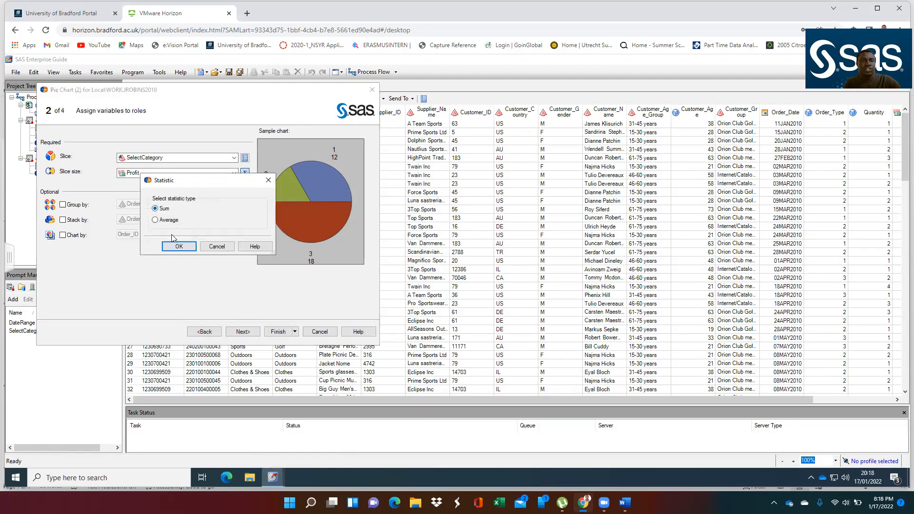
click(177, 246)
- Give the pie chart a 3D appearance and show percentage labels inside the slices
click(242, 332)
click(71, 222)
click(133, 222)
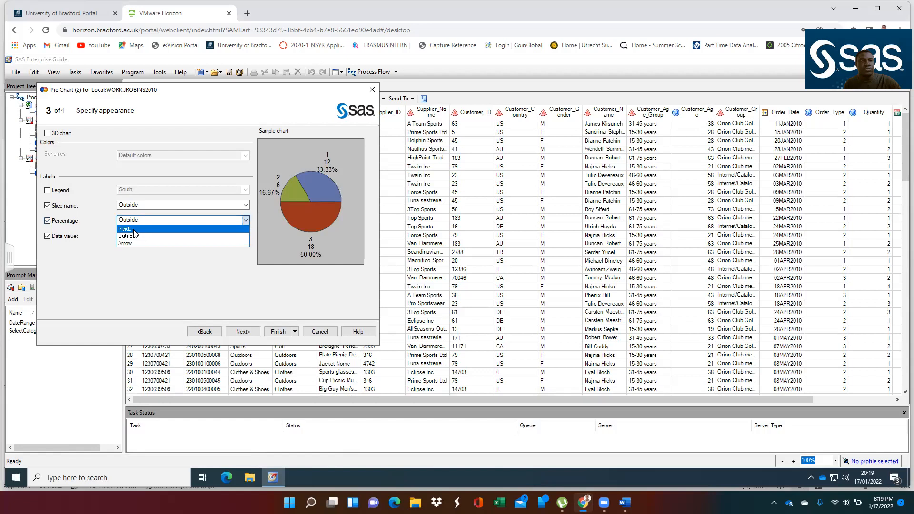
click(129, 229)
click(59, 137)
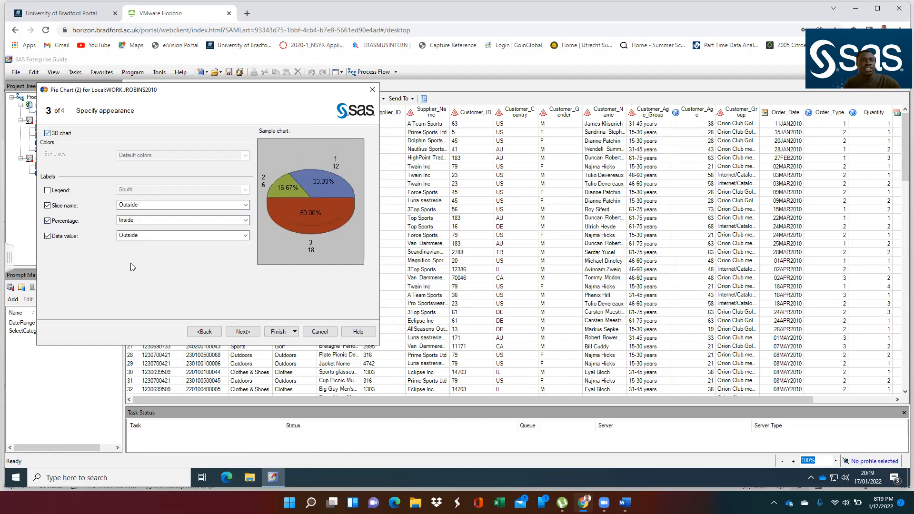
- Set the pie chart's graph title to "JROBINS 2010 PROFIT PERFORMANCE BY &SelectCategory"
click(242, 332)
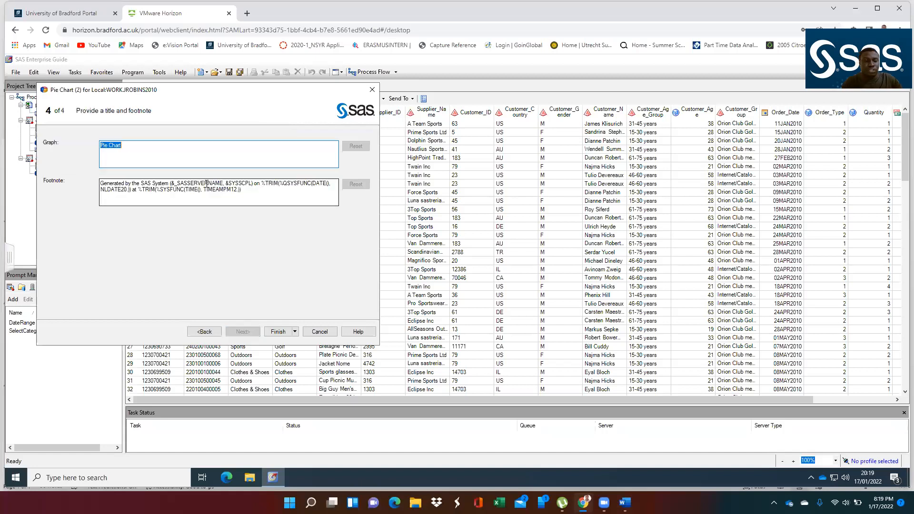
text(J)
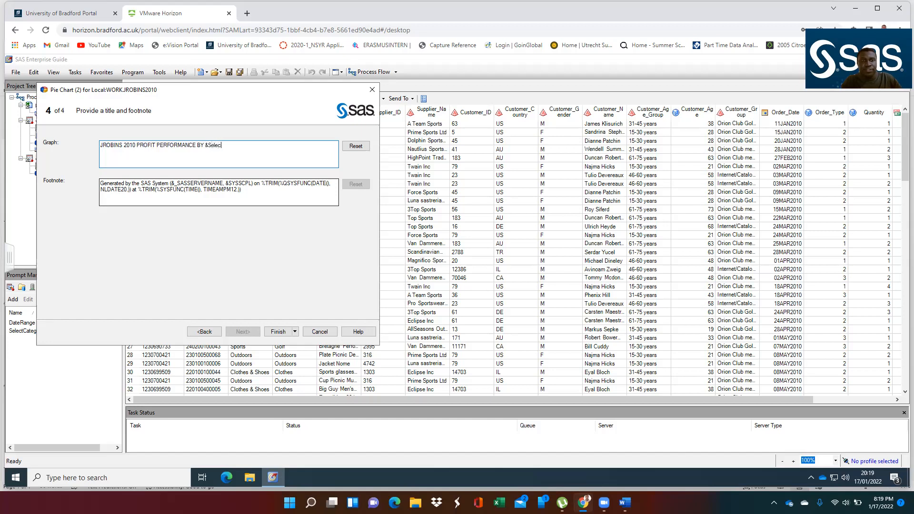
text(Category)
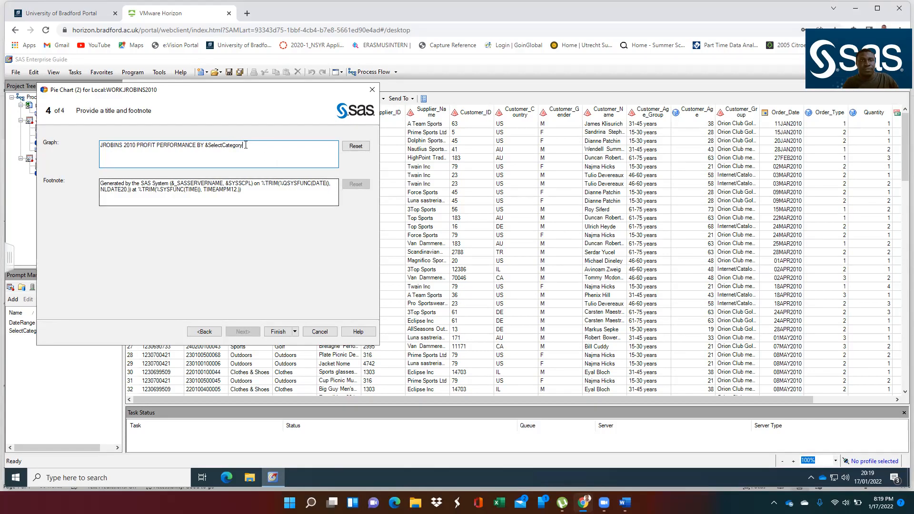
drag(244, 147, 147, 147)
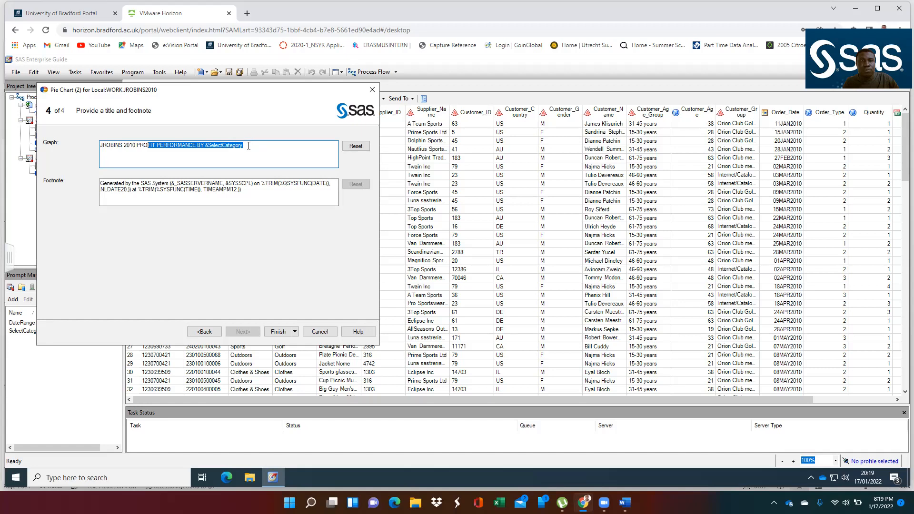
click(248, 146)
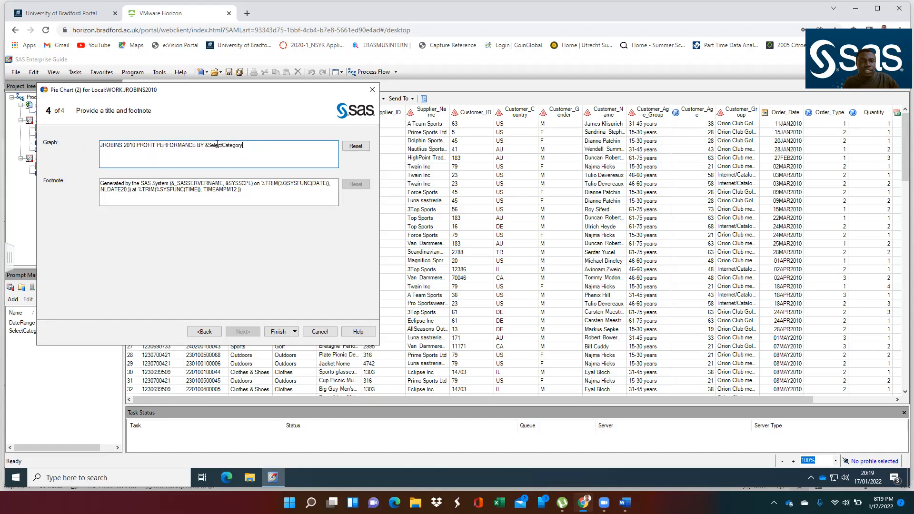
key(shift+Left)
key(shift+Left)
key(shift+Left)
key(shift+Left)
key(shift+Left)
key(shift+Left)
key(shift+Left)
key(shift+Left)
key(shift+Left)
key(shift+Left)
key(shift+Left)
key(shift+Left)
key(shift+Left)
key(shift+Left)
key(shift+Left)
key(shift+Left)
key(shift+Left)
key(shift+Left)
key(shift+Left)
key(shift+Left)
key(shift+Left)
key(shift+Left)
key(shift+Left)
key(shift+Left)
key(shift+Left)
key(shift+Left)
key(shift+Left)
key(shift+Left)
key(shift+Left)
key(shift+Left)
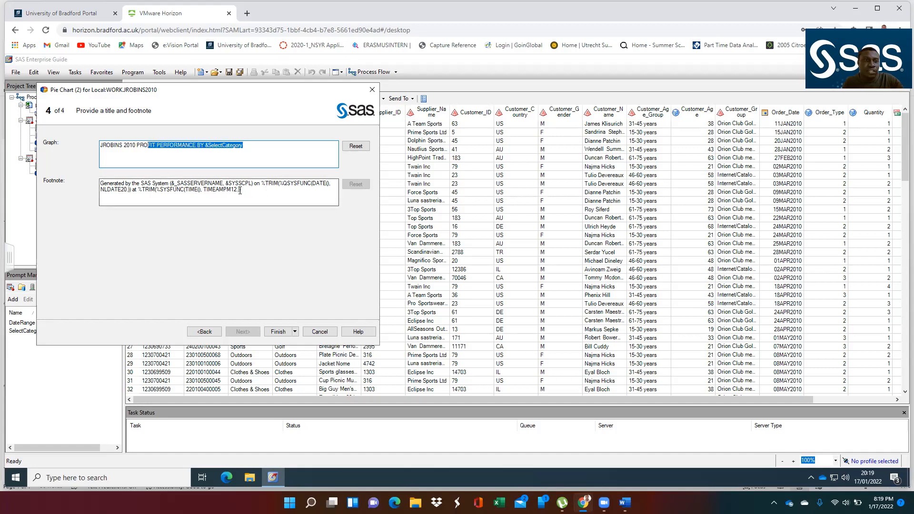
- Clear the pie chart's footnote and run the chart with Customer_Country as the key business indicator
key(Tab)
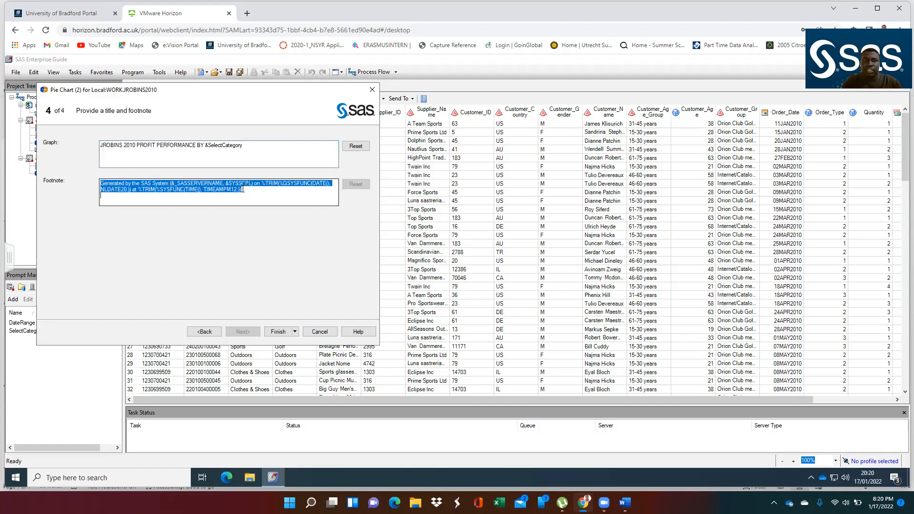
key(Delete)
click(277, 332)
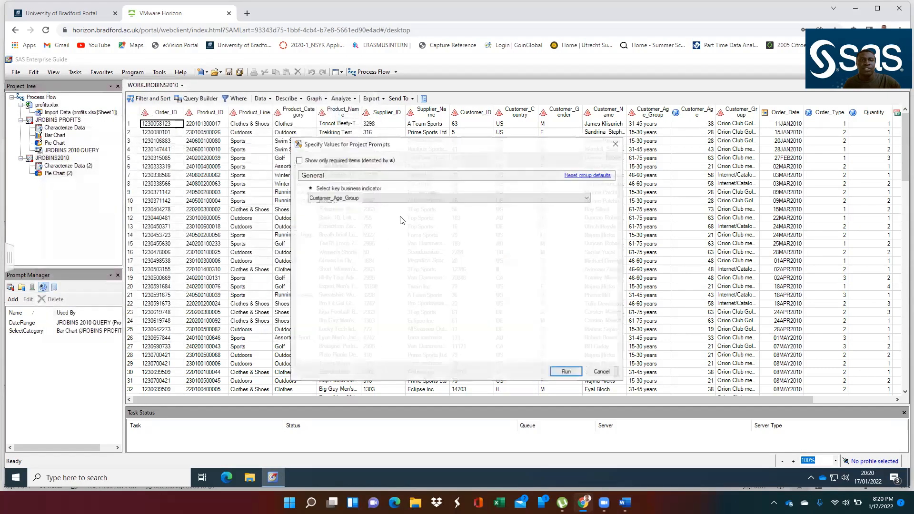
click(361, 199)
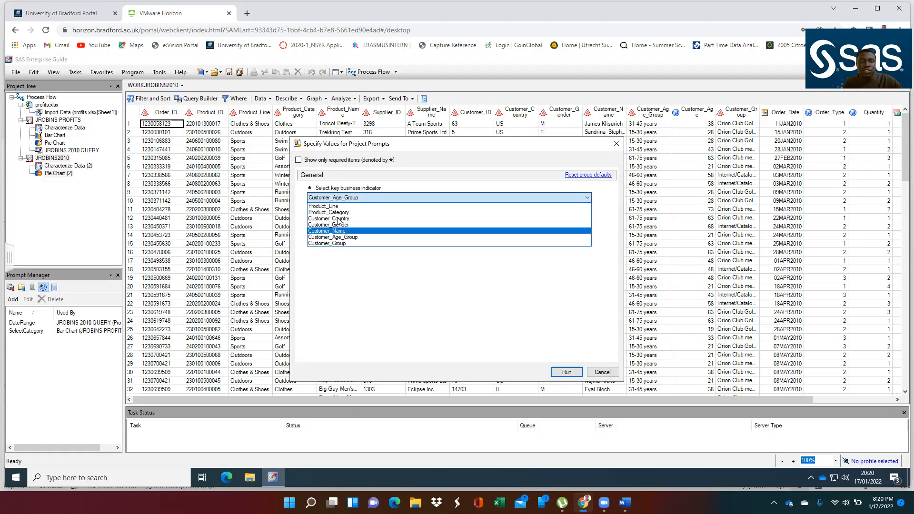
click(338, 219)
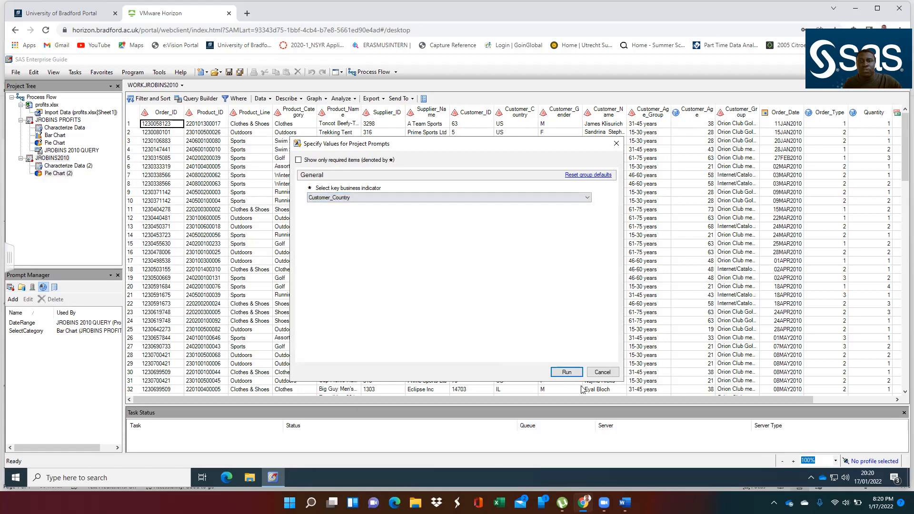
click(567, 372)
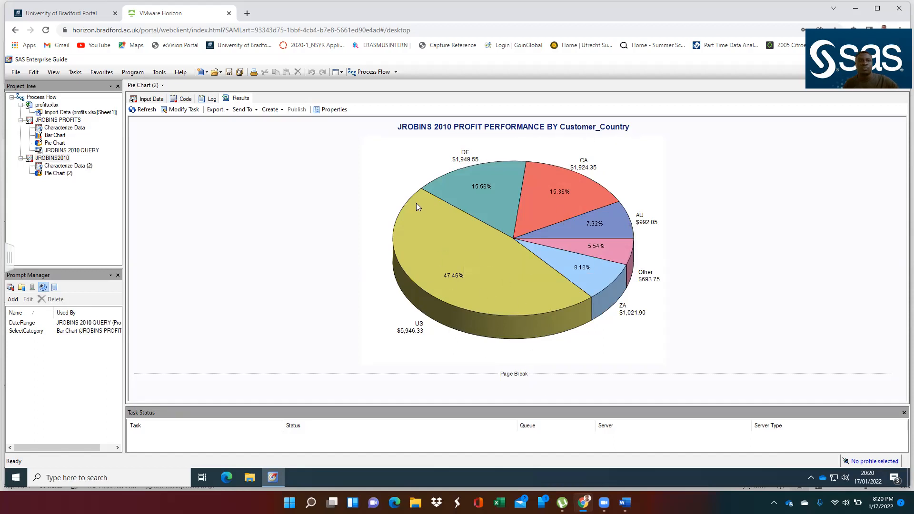
- Start a new query on the JROBINS PROFITS table and include all of its columns
double_click(56, 122)
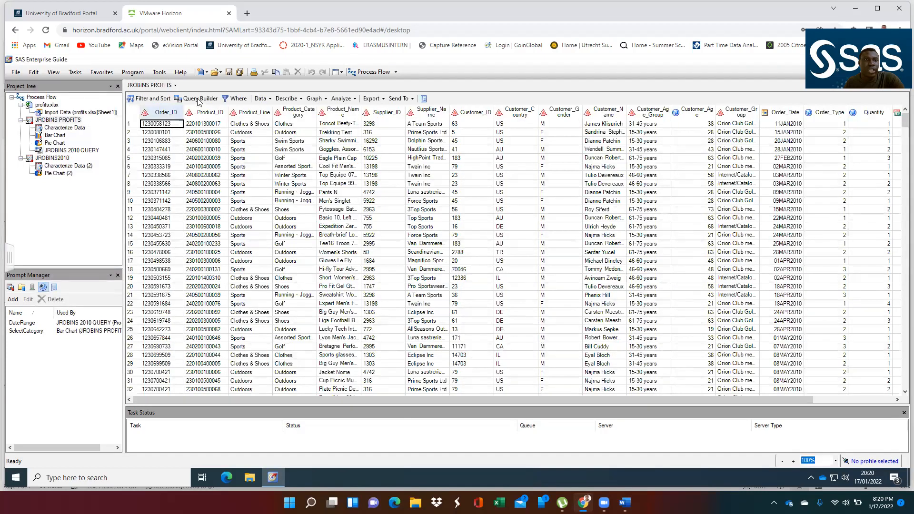
click(199, 100)
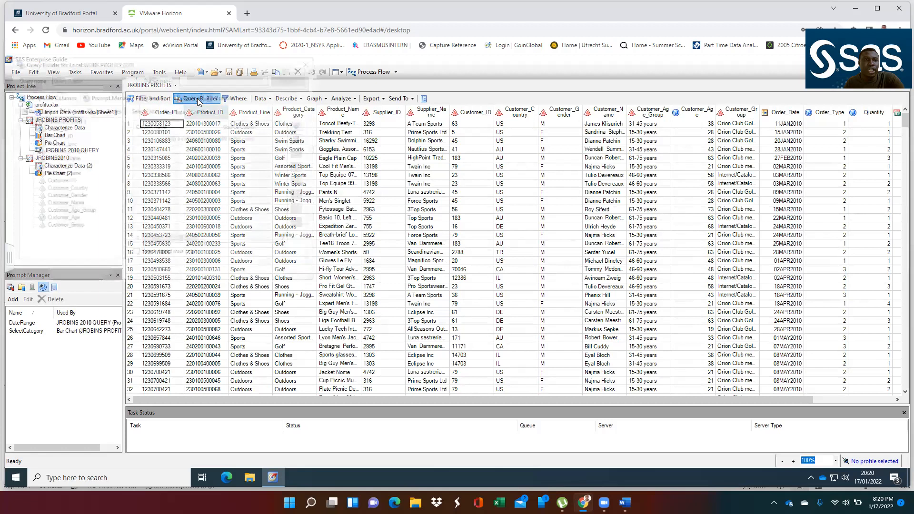
click(41, 120)
drag(29, 120, 192, 161)
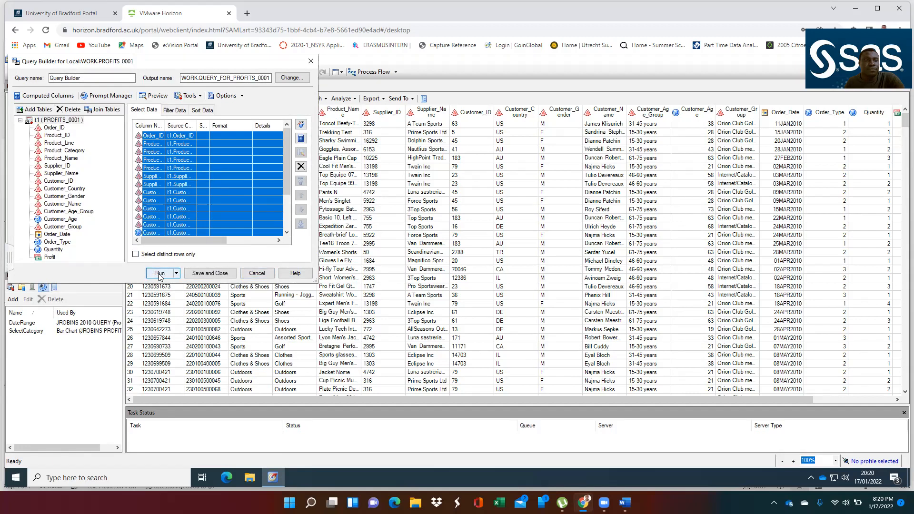
- Filter the query on Order_Date in a range using the &DateRange prompt, and sort it by Order_Date ascending
click(174, 113)
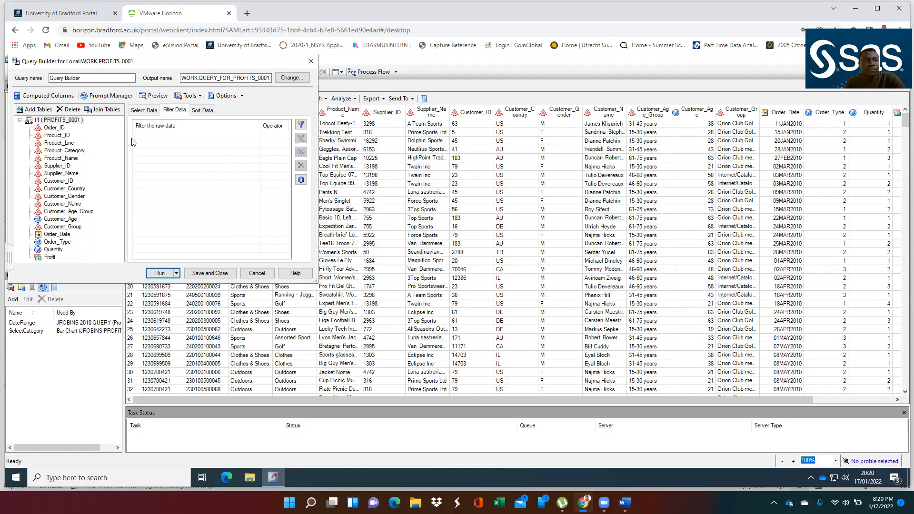
drag(58, 234, 234, 180)
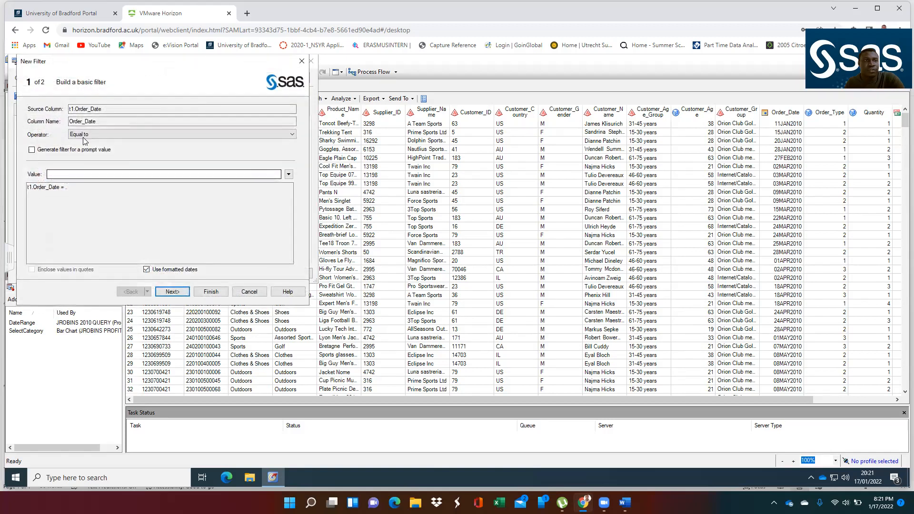
click(76, 135)
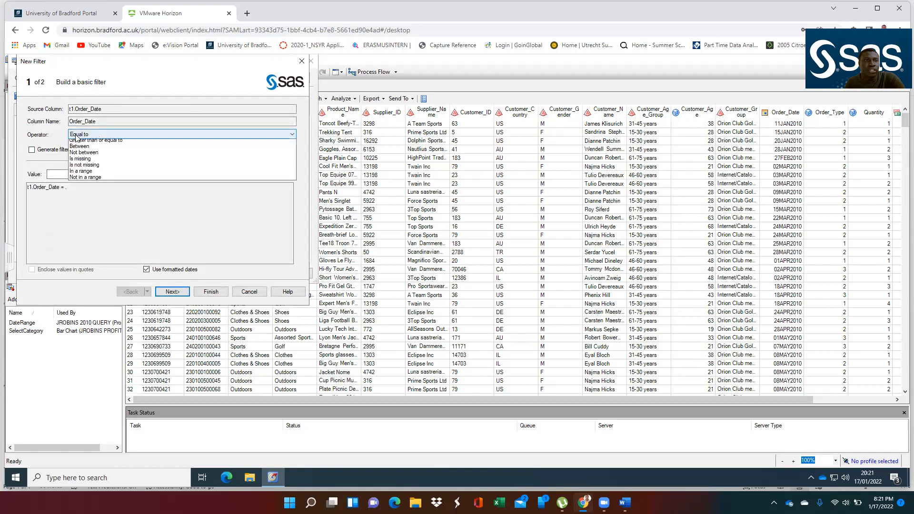
click(94, 218)
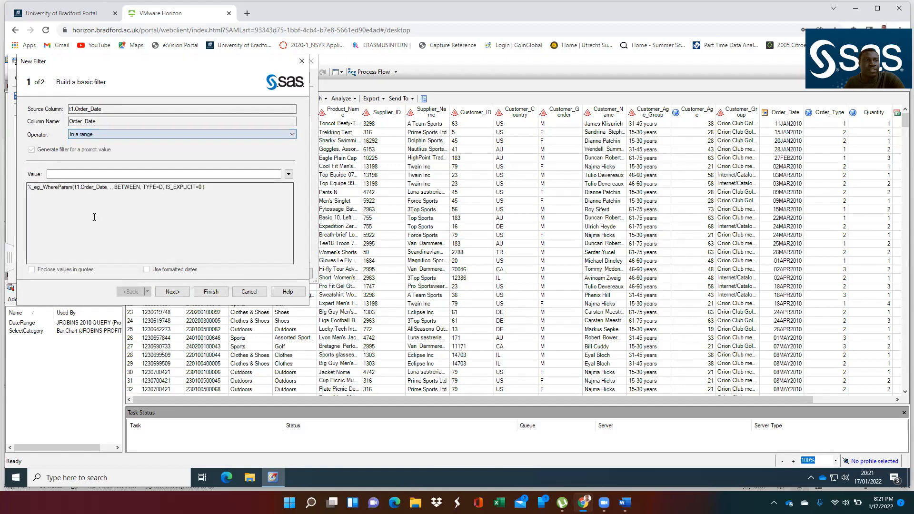
click(288, 175)
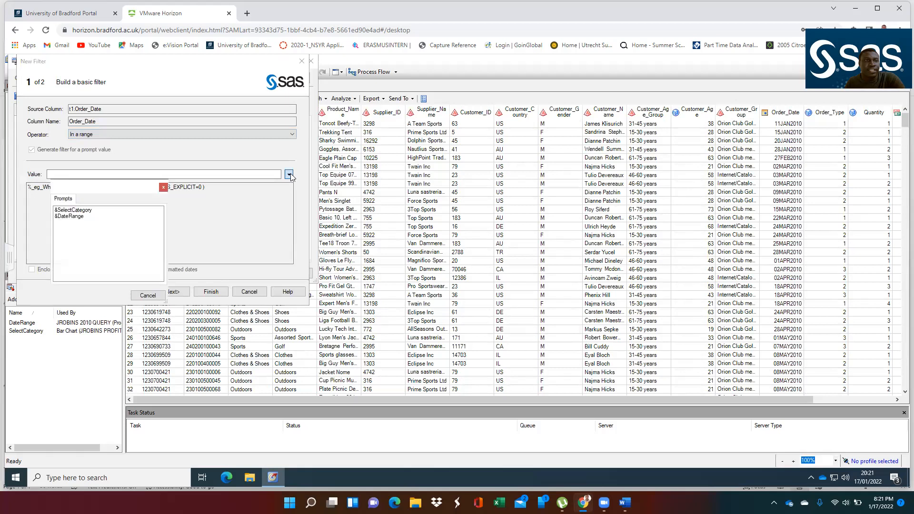
double_click(73, 217)
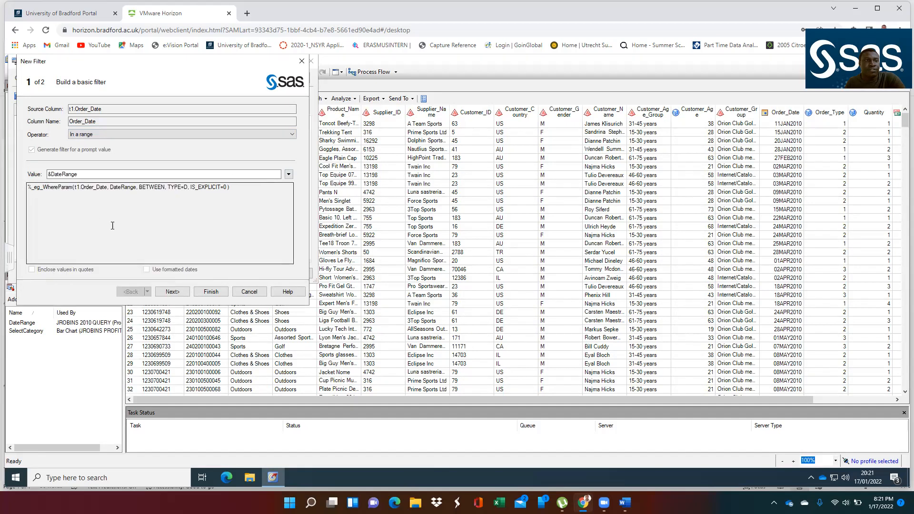
click(172, 292)
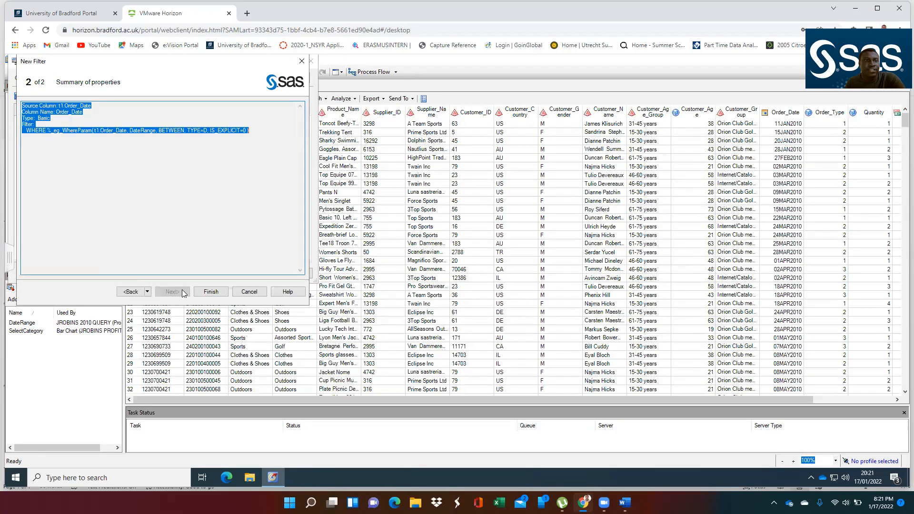
click(210, 292)
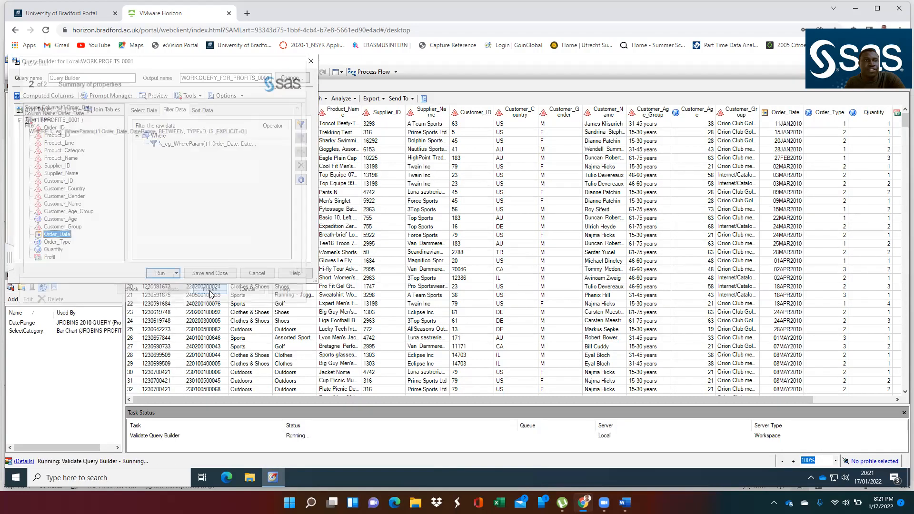
click(208, 112)
drag(56, 235, 210, 203)
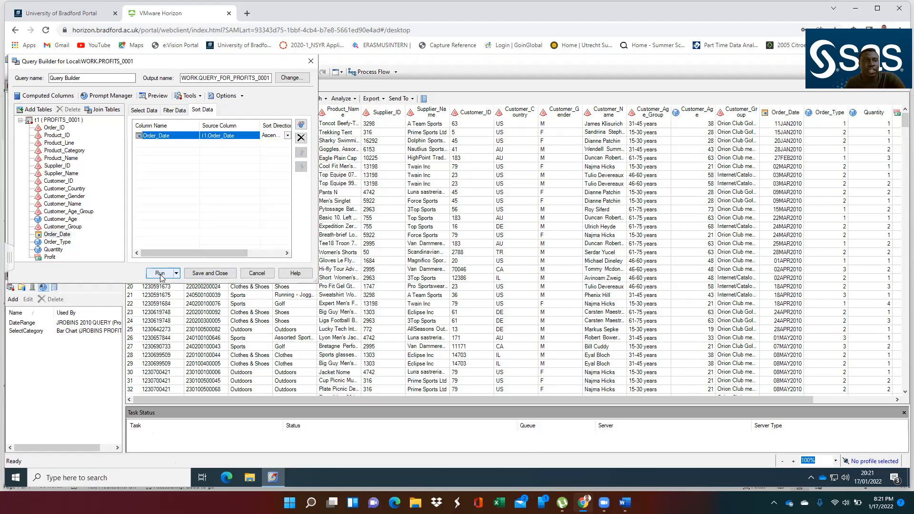
- Name the query "JROBINS 2011"
click(83, 77)
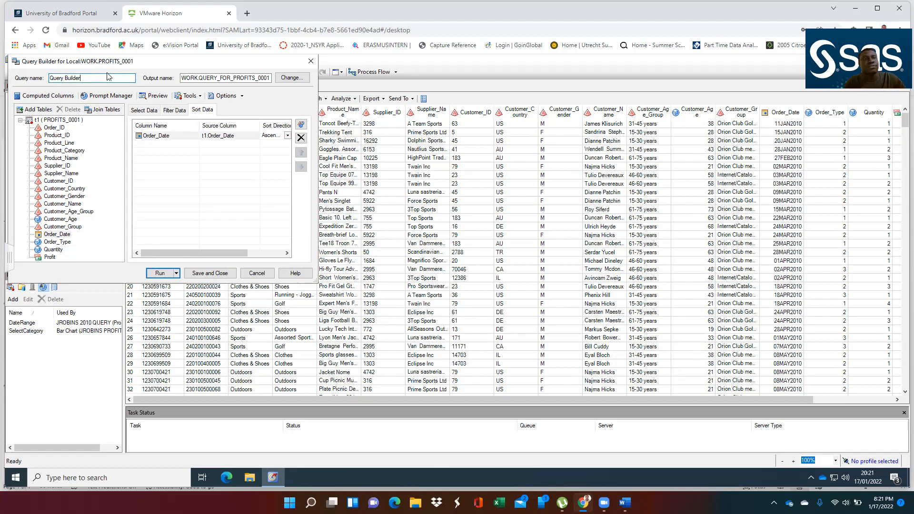
key(BackSpace)
key(BackSpace)
key(BackSpace)
key(BackSpace)
key(BackSpace)
key(BackSpace)
key(BackSpace)
key(BackSpace)
key(BackSpace)
key(BackSpace)
key(BackSpace)
key(BackSpace)
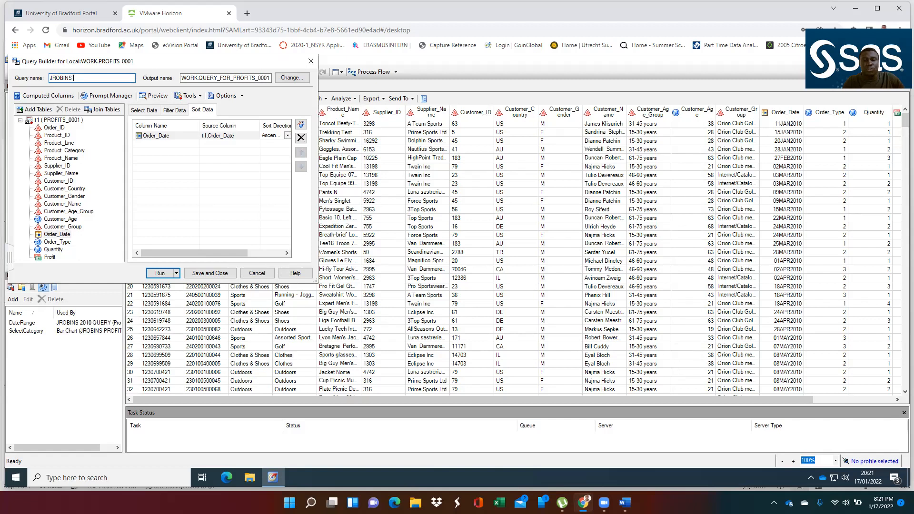
text(JROBINS 2011)
- Set the query's output table to JROBINS2011 in the WORK library
click(286, 79)
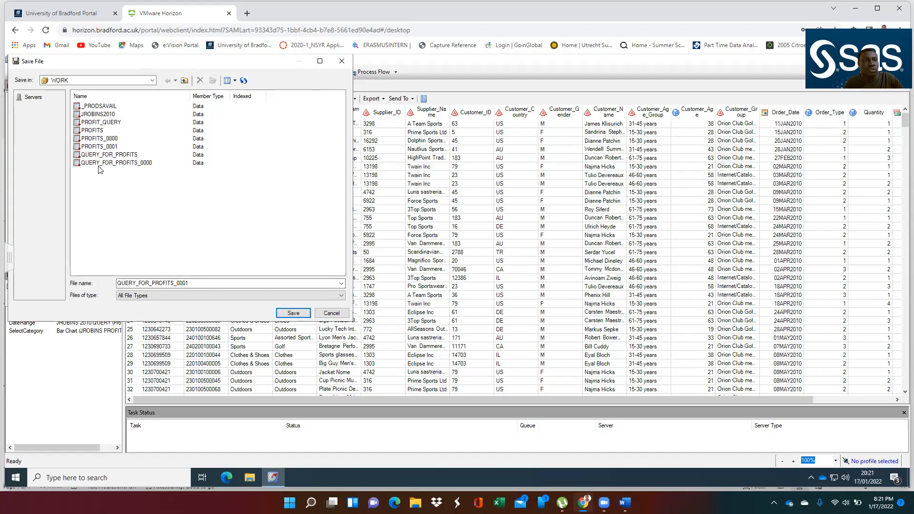
double_click(206, 284)
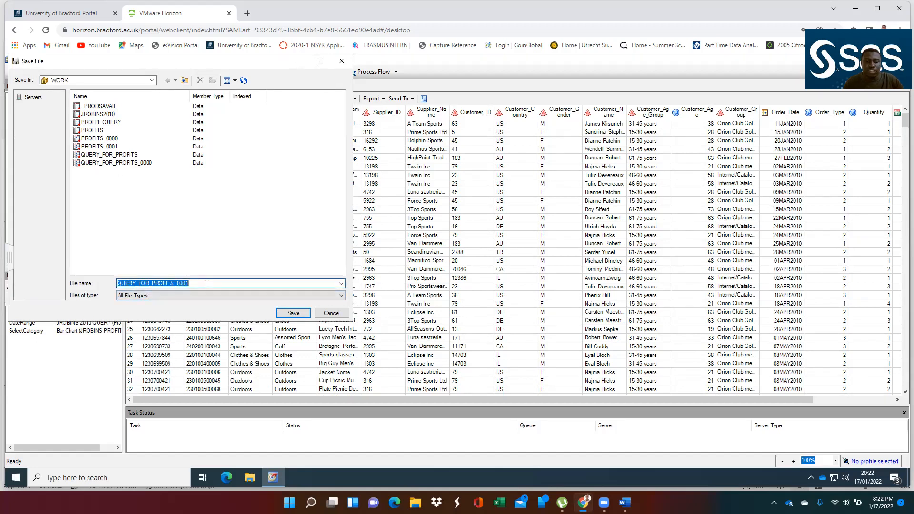
text(JBROB)
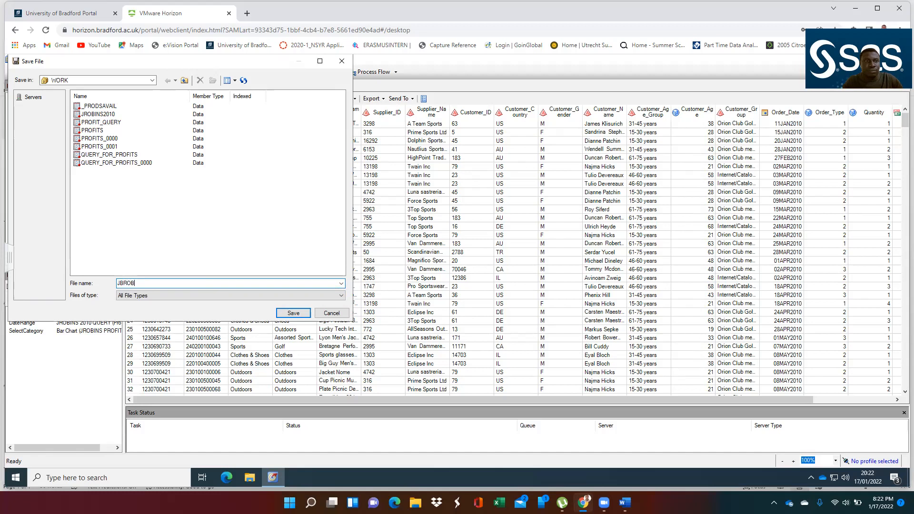
key(BackSpace)
key(BackSpace)
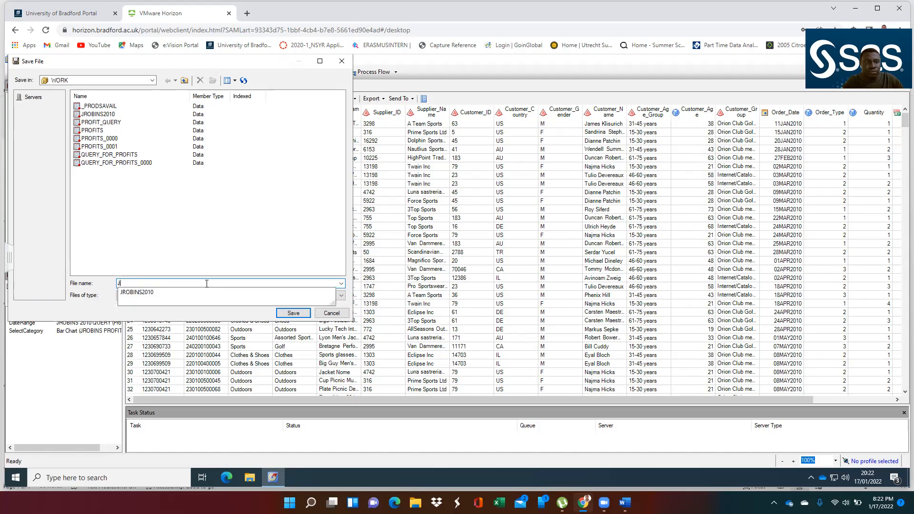
text(ROBINS2010)
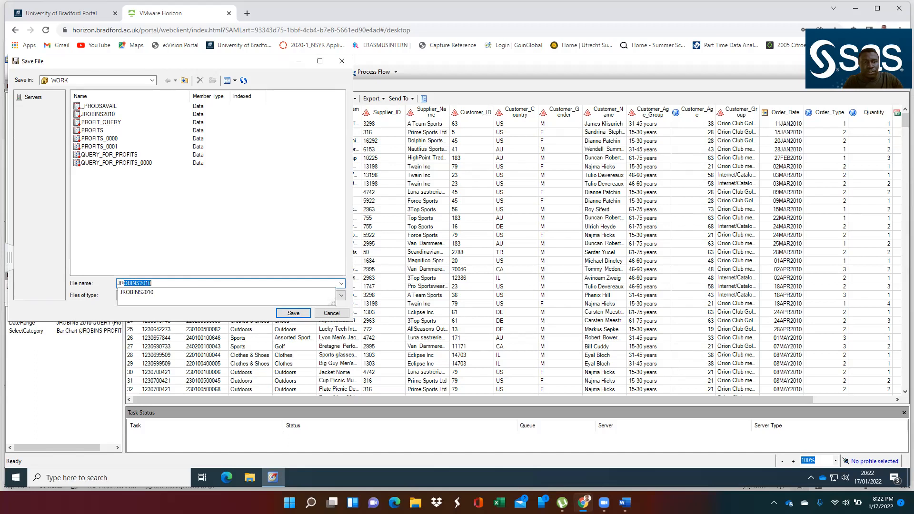
key(End)
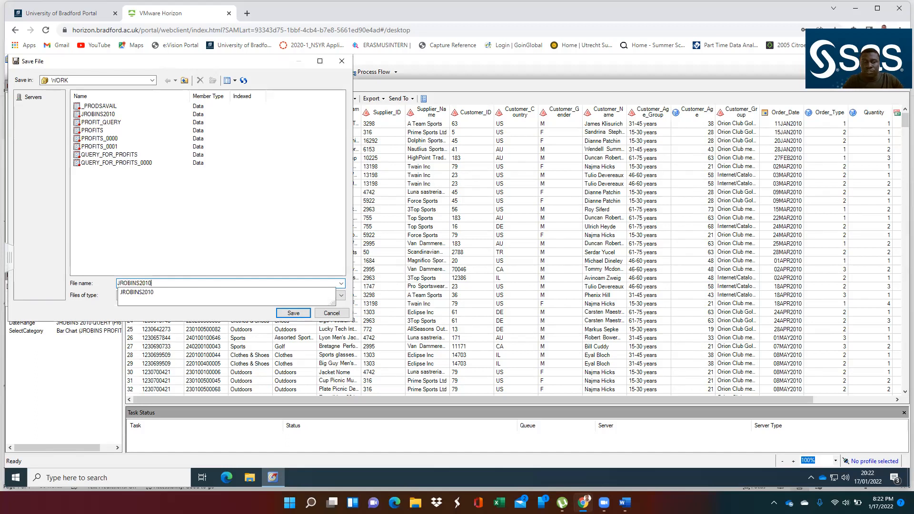
key(BackSpace)
text(1)
click(287, 314)
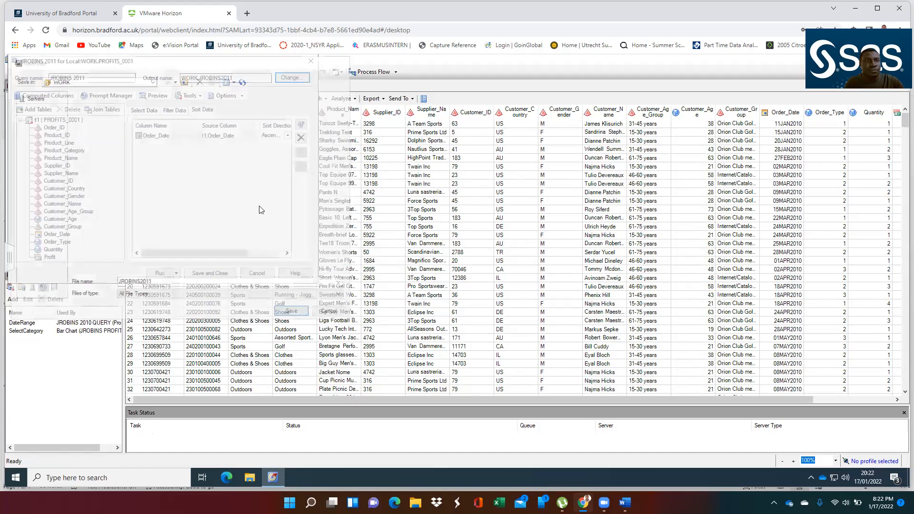
click(160, 272)
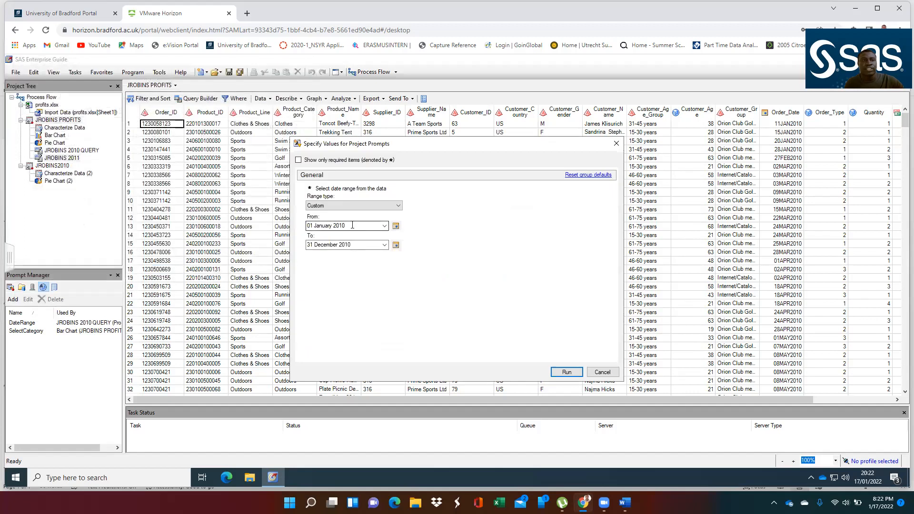
click(352, 225)
click(352, 225)
key(BackSpace)
text(1)
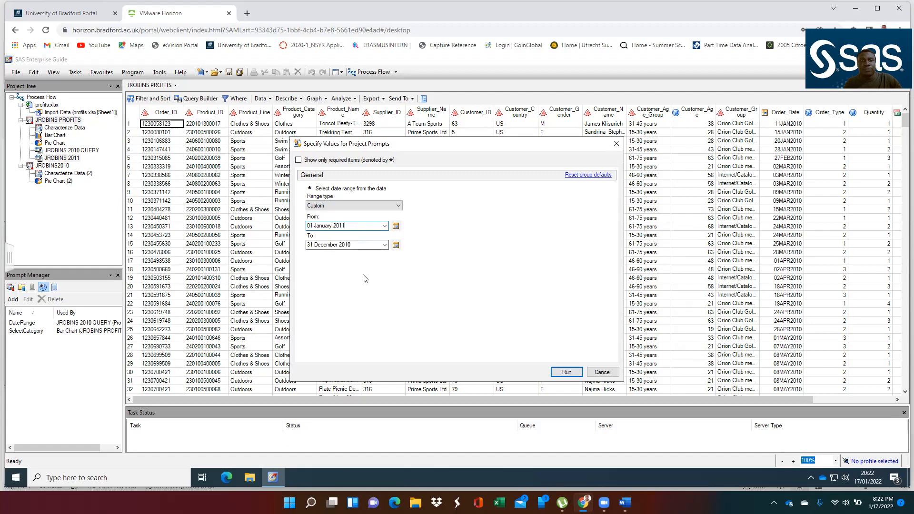
click(354, 244)
click(355, 244)
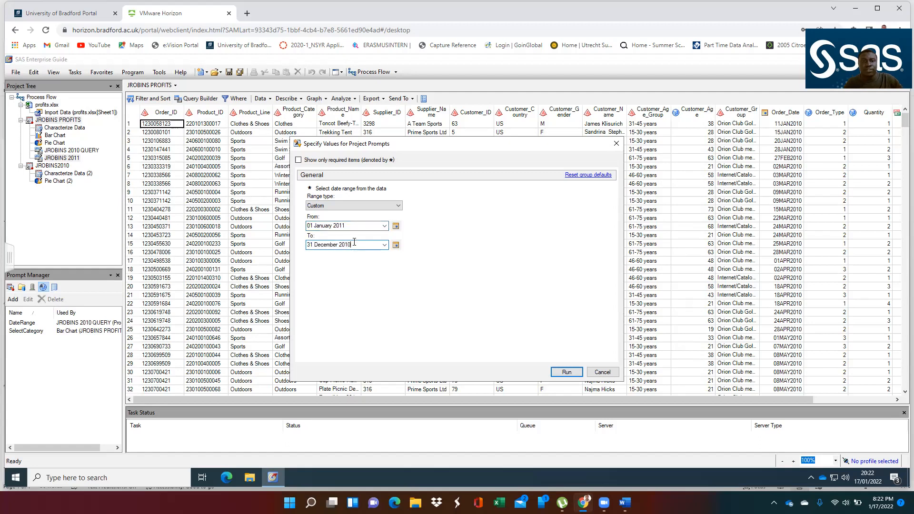
key(BackSpace)
text(1)
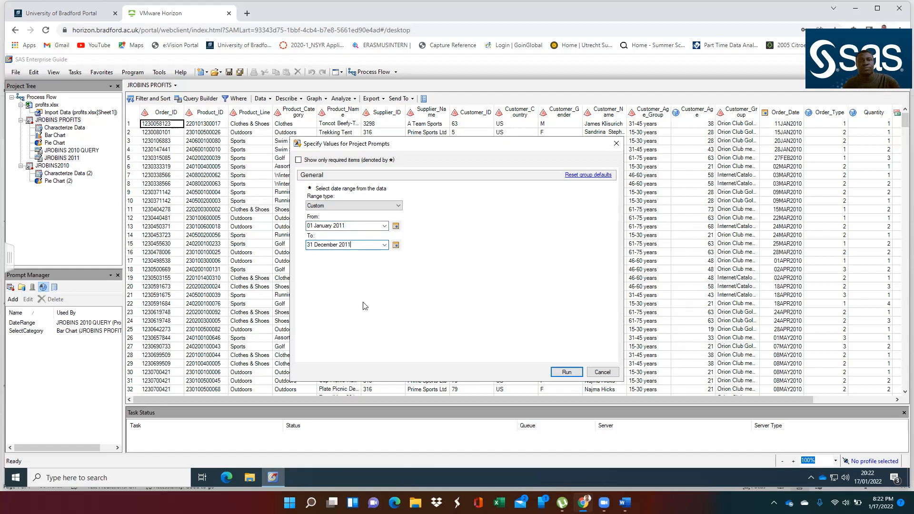
click(566, 373)
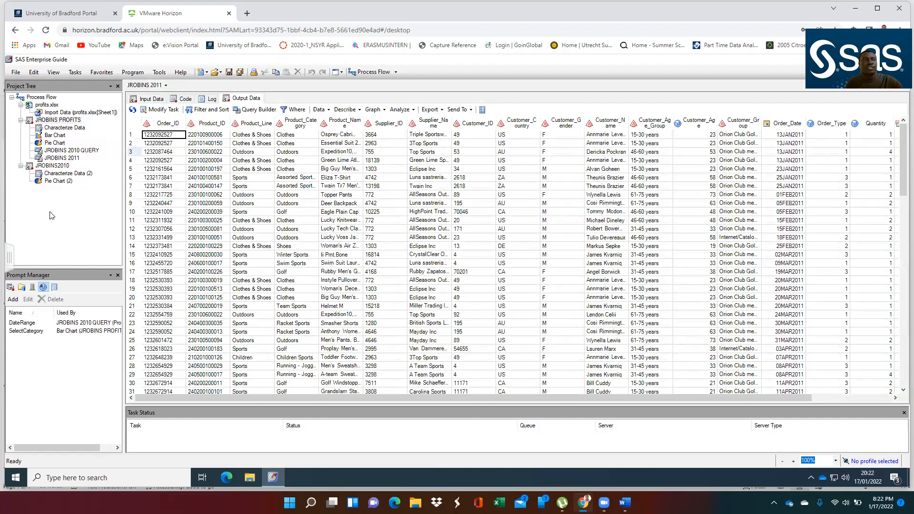
- Start a Characterize Data task on the JROBINS 2011 output with only the summary report, turning off graphs and SAS data sets
click(57, 159)
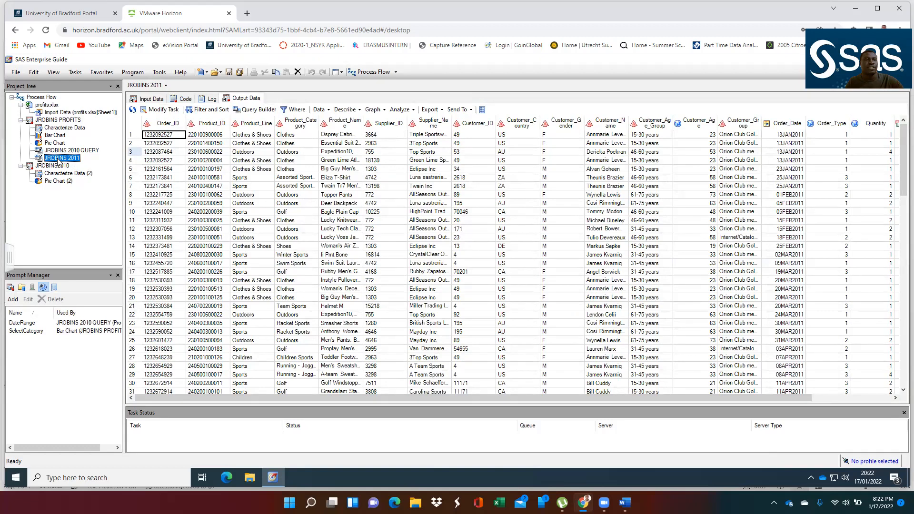
double_click(57, 160)
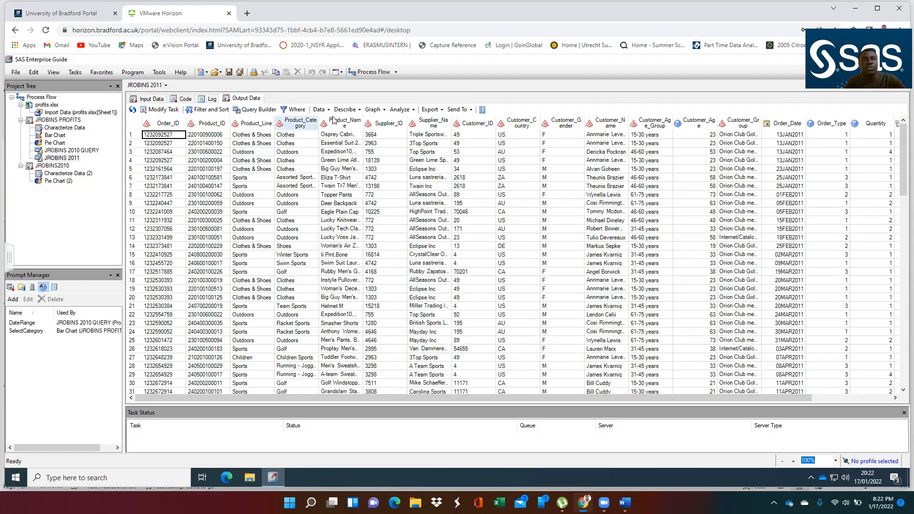
click(345, 109)
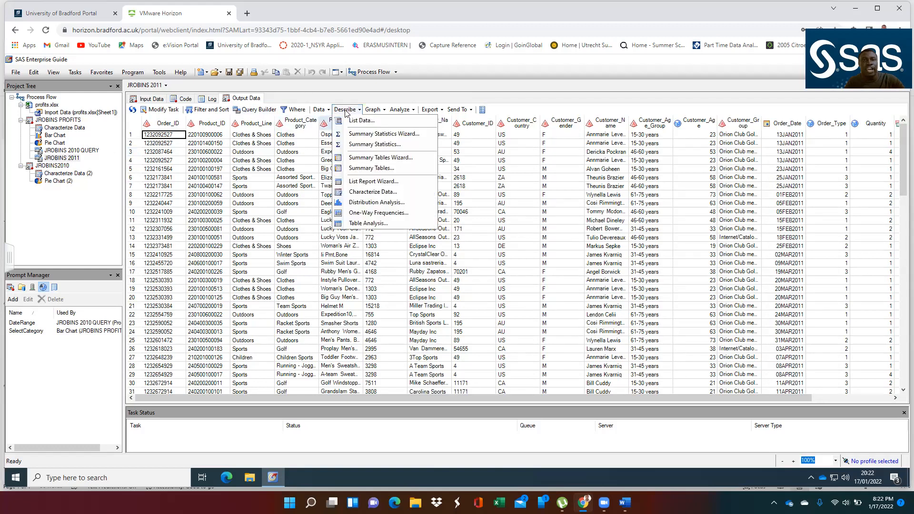
click(383, 193)
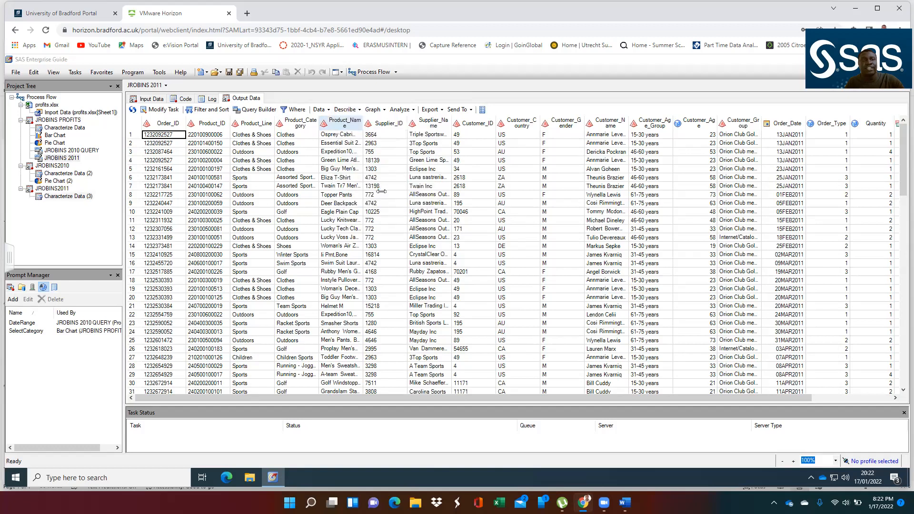
click(248, 334)
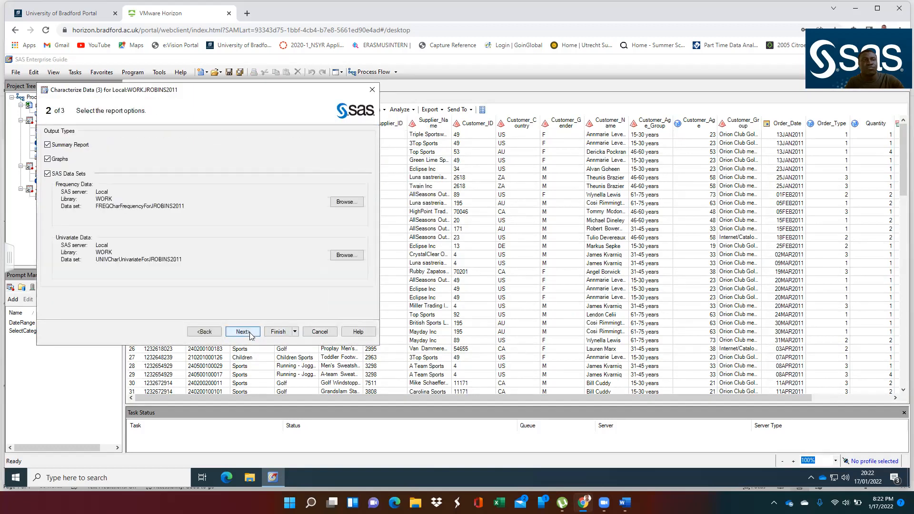
click(48, 159)
click(48, 174)
click(243, 331)
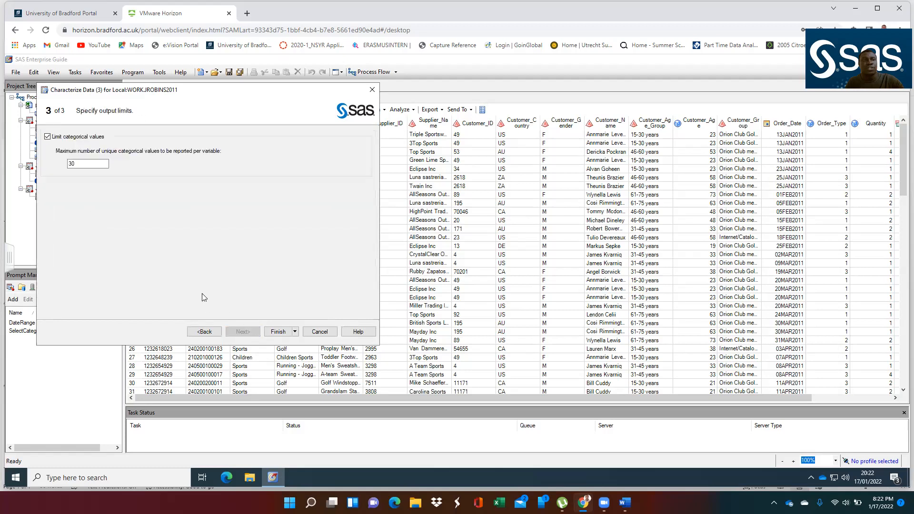
- Limit the reported unique categorical values to 10 per variable and run the characterization
double_click(71, 164)
text(1)
click(279, 332)
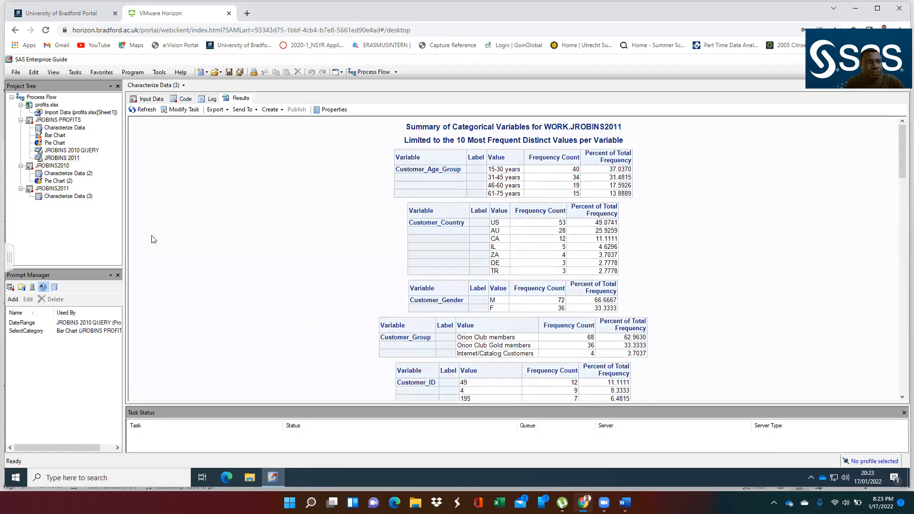
- Open the JROBINS2011 table, look through its rows, and start the Pie Chart Wizard on it
click(67, 209)
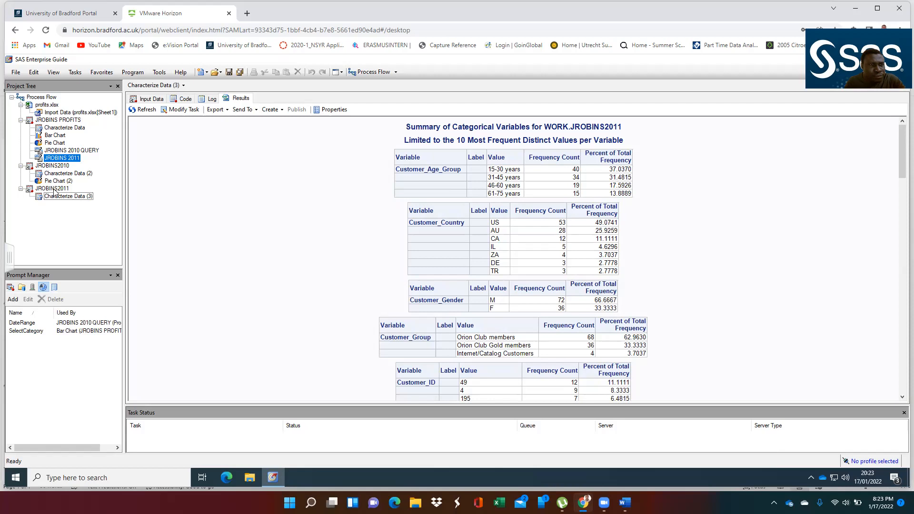
double_click(52, 188)
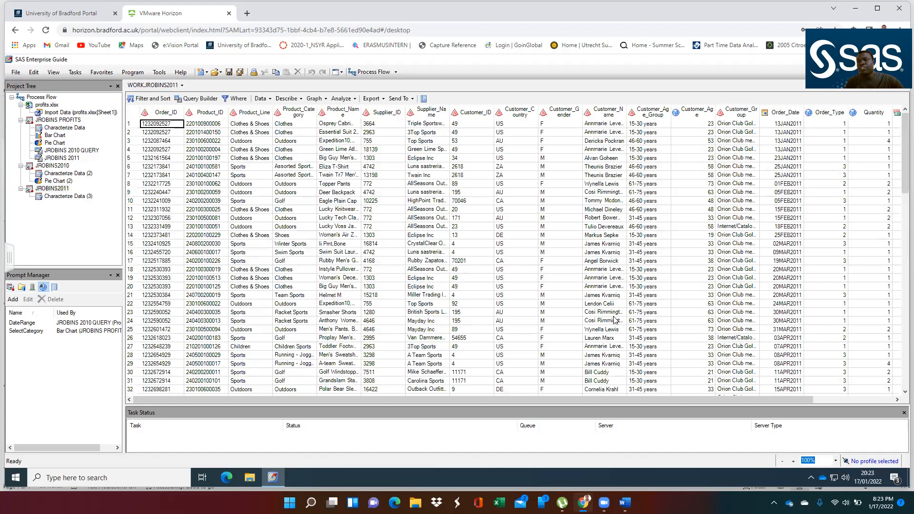
scroll(617, 320, down, 5)
scroll(617, 325, down, 16)
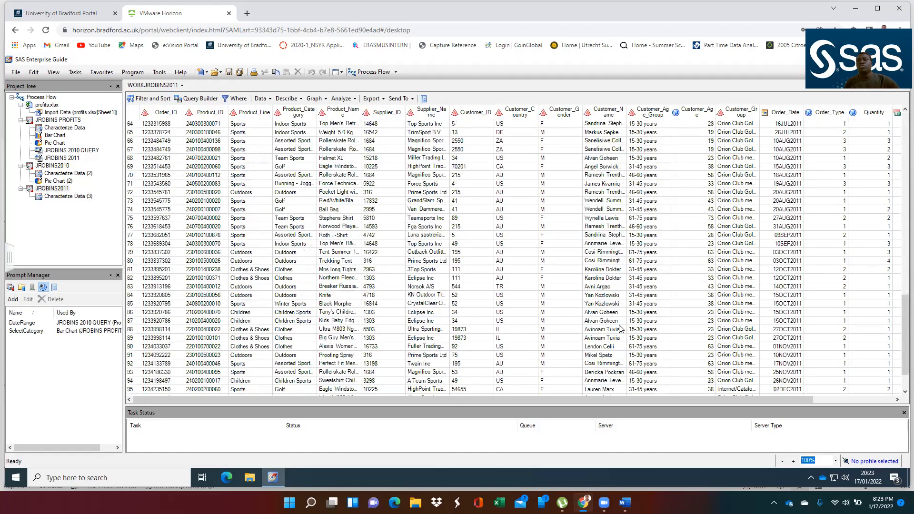
scroll(620, 329, up, 8)
click(56, 191)
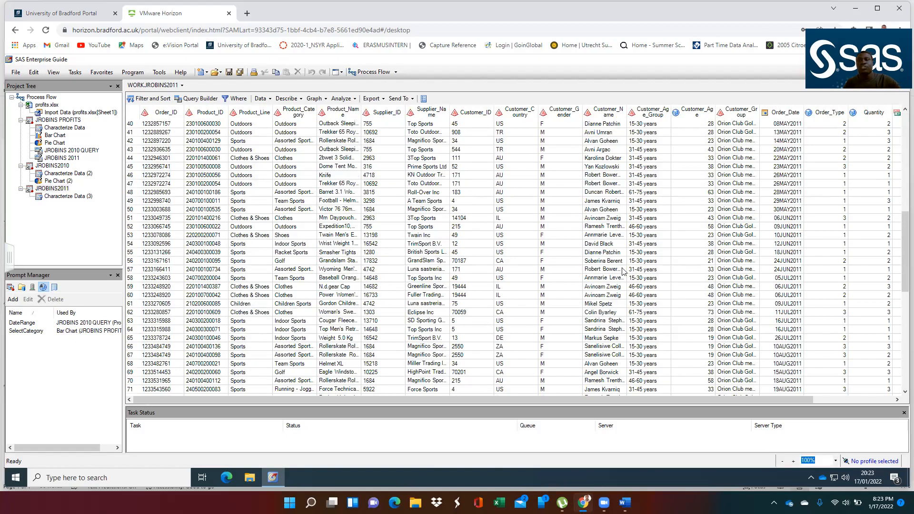
click(47, 190)
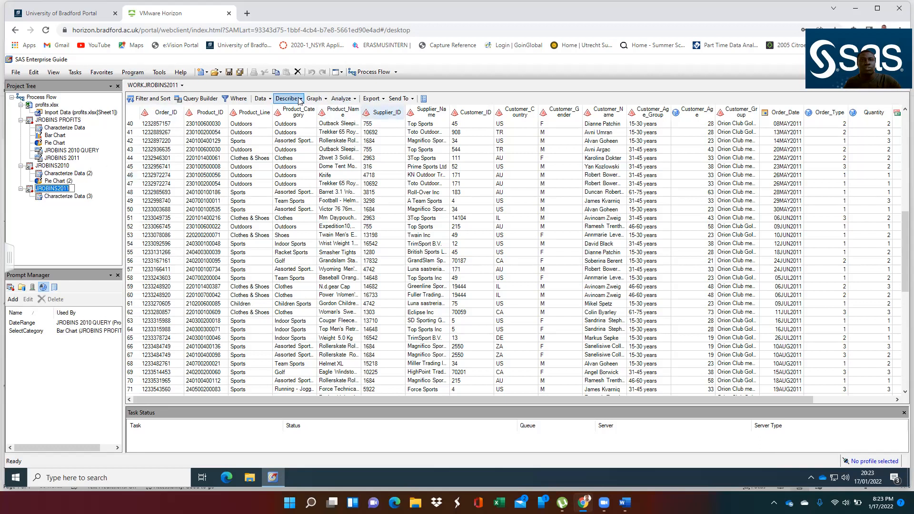
click(314, 98)
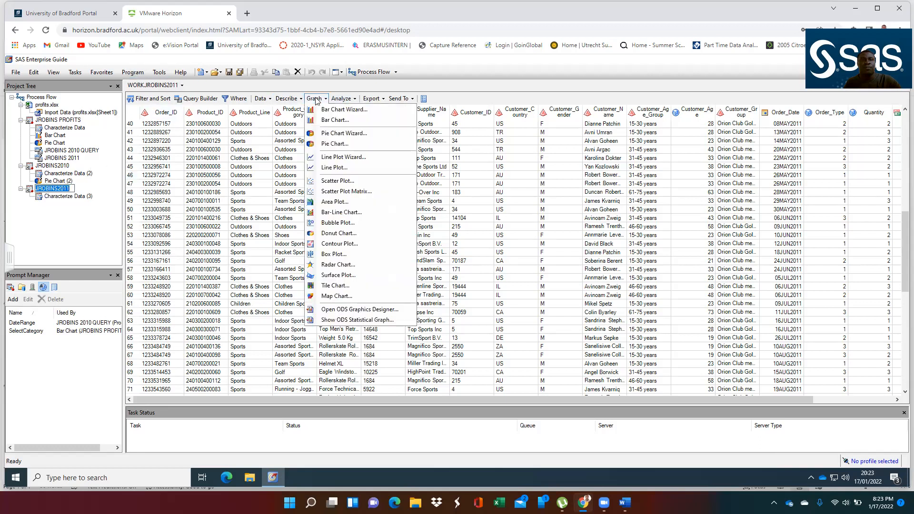
click(339, 135)
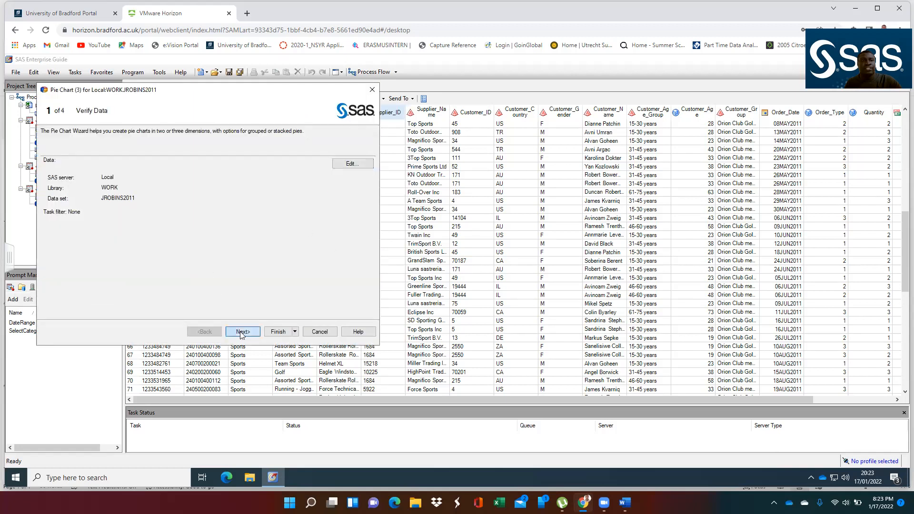
- Assign SelectCategory as the pie slice variable and the sum of Profit as the slice size
click(241, 332)
click(229, 158)
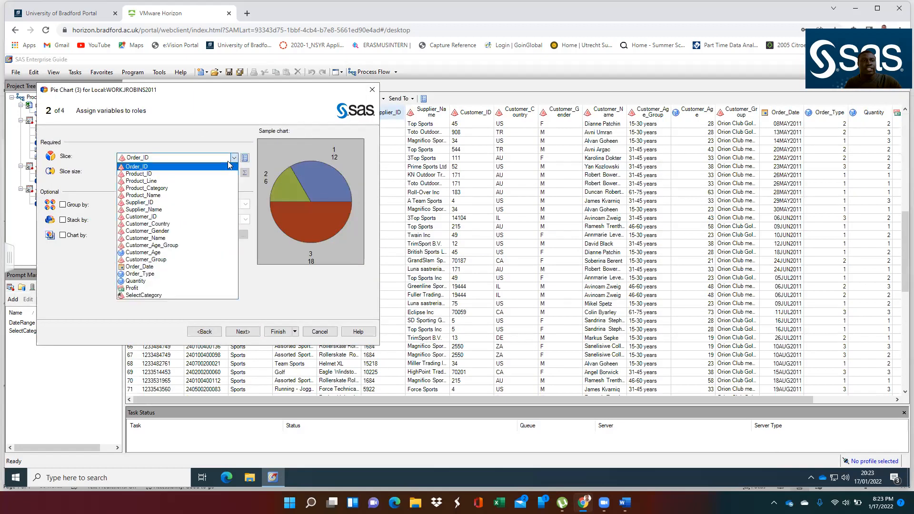
click(190, 295)
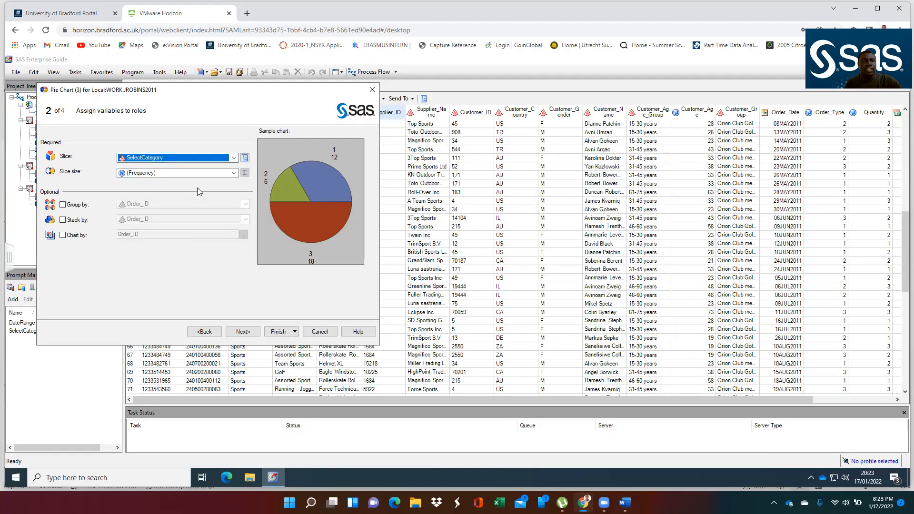
click(233, 172)
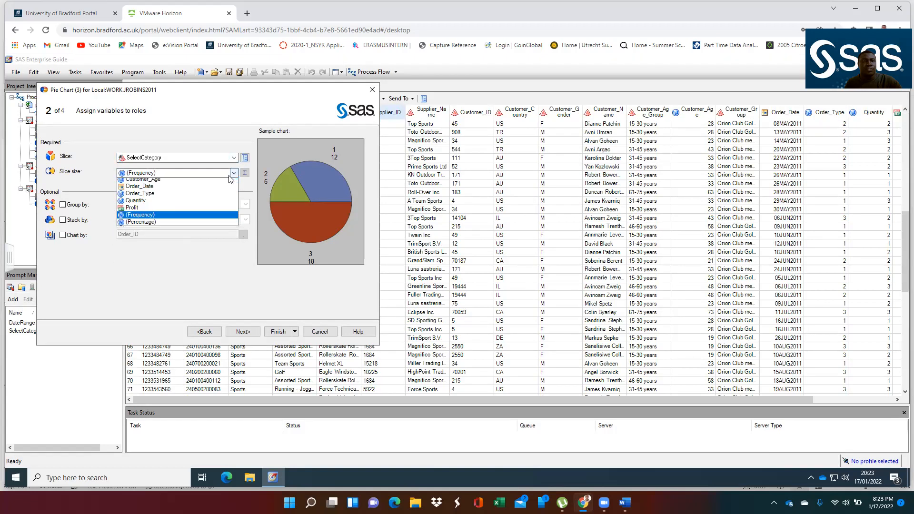
click(180, 208)
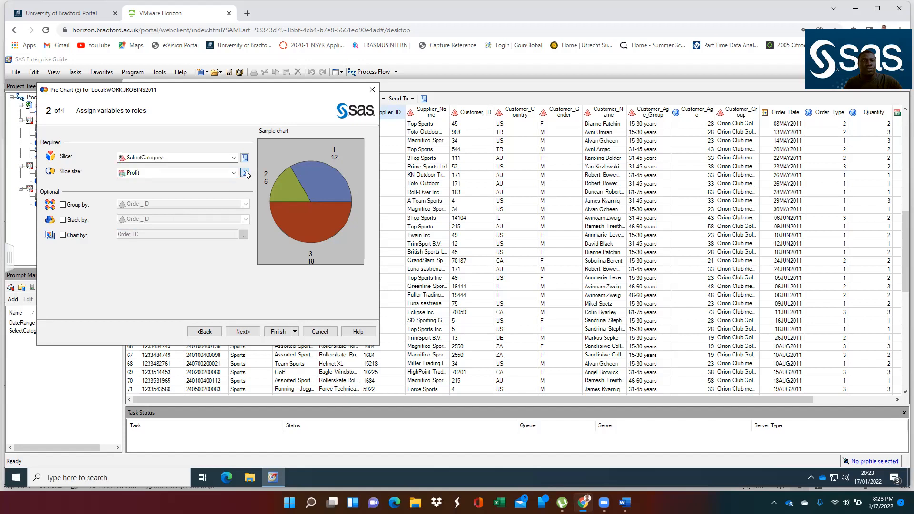
click(245, 173)
click(179, 246)
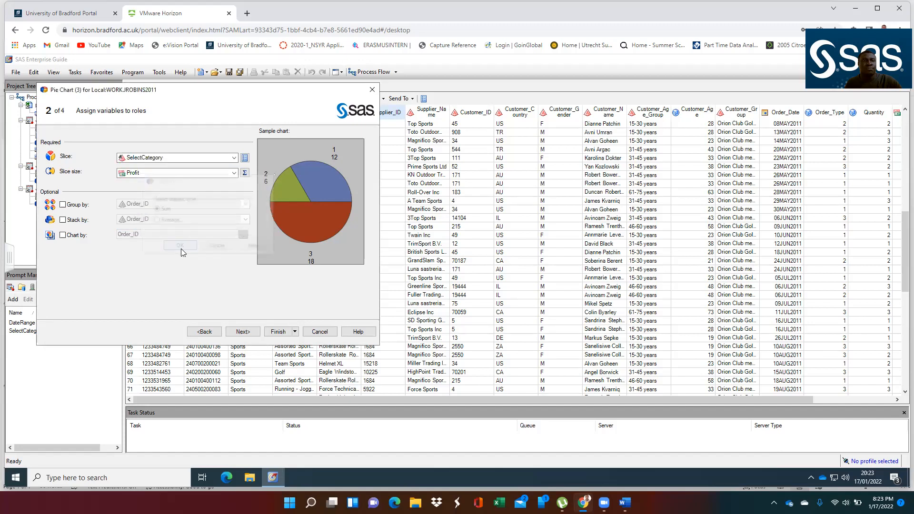
- Show percentage labels inside the slices and make the pie a 3D chart
click(242, 332)
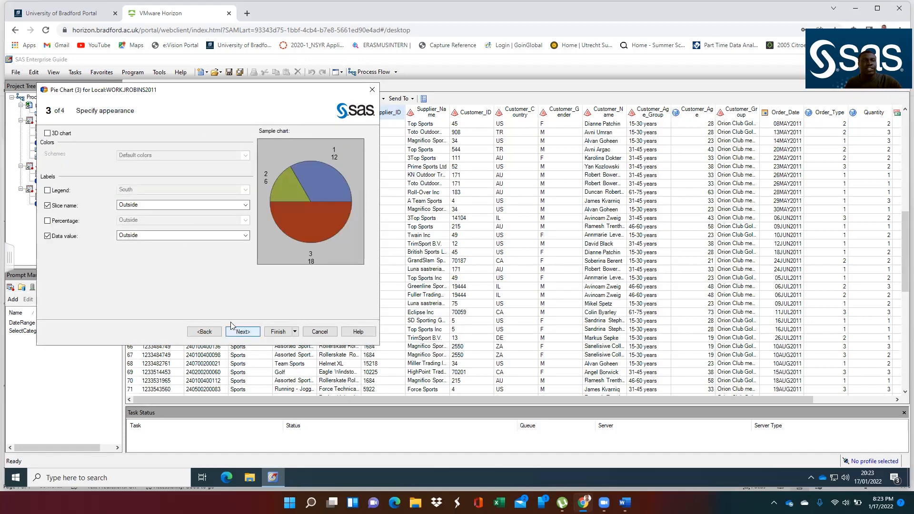
click(64, 220)
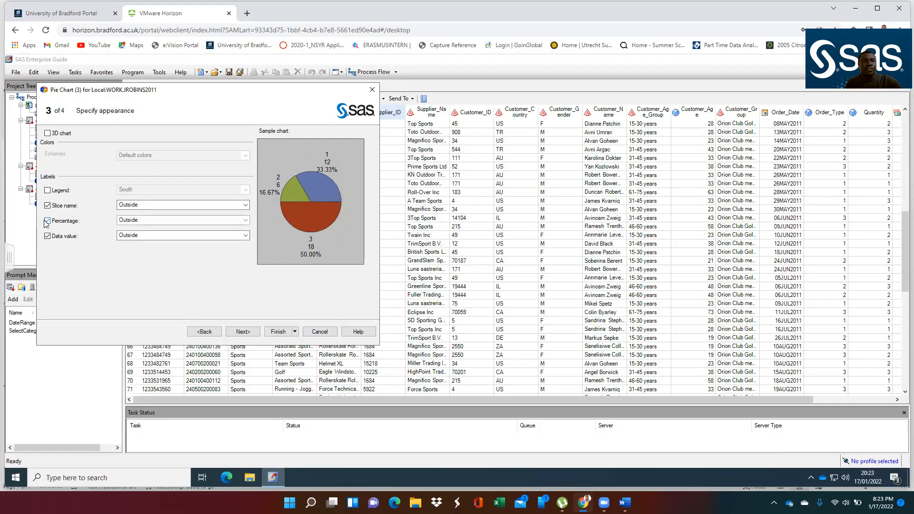
click(133, 220)
click(126, 229)
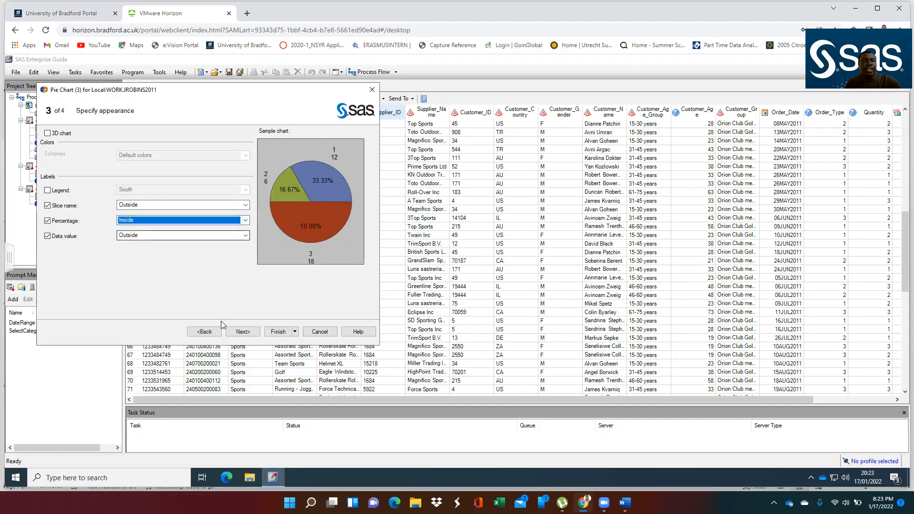
click(241, 332)
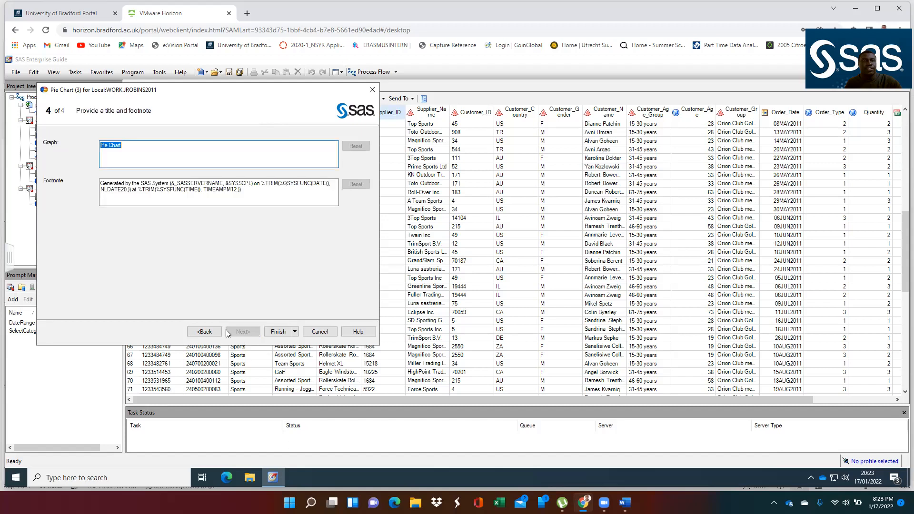
click(205, 331)
click(47, 133)
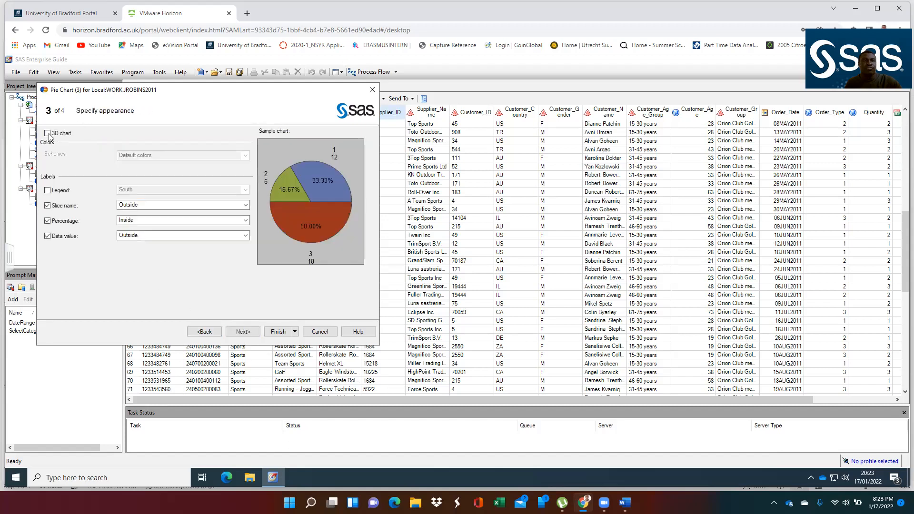
- Title the pie chart "JROBINS 2011 PROFIT PERFORMANCE BY &SelectCategory" and clear its footnote
click(243, 332)
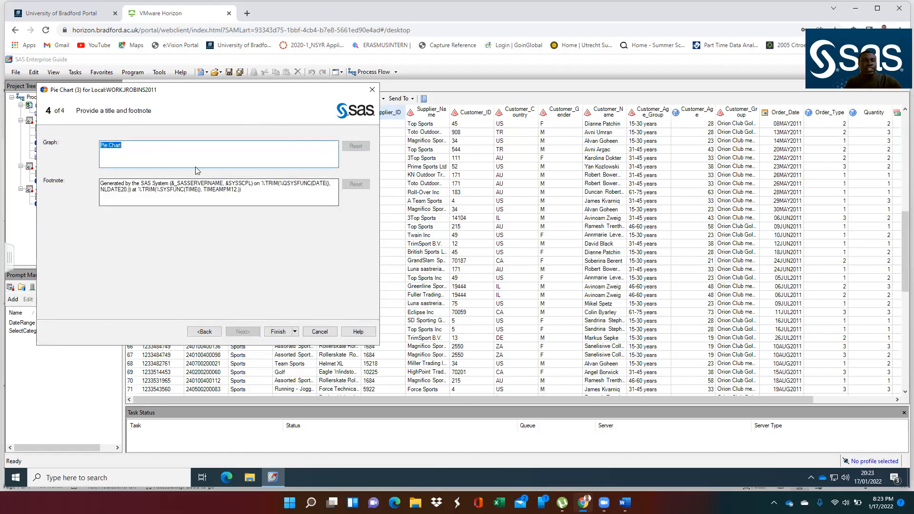
text(JB)
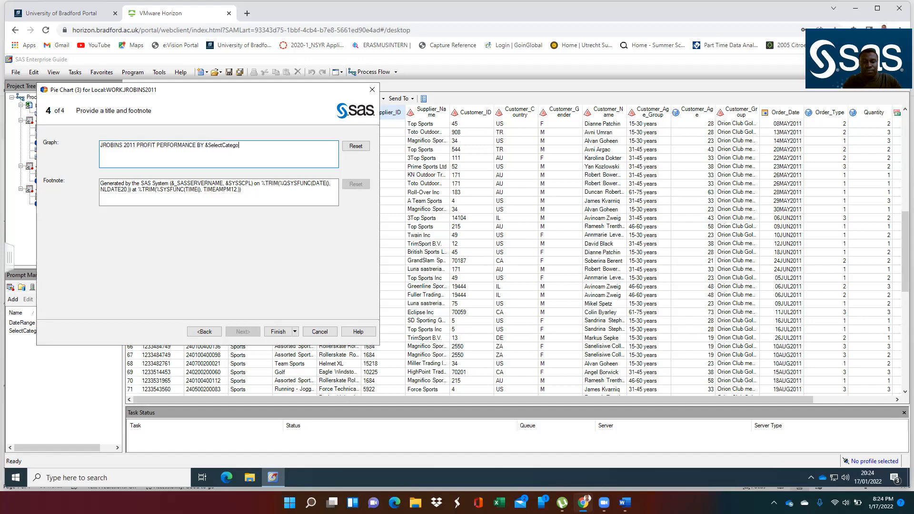
click(257, 196)
key(ctrl+a)
key(Delete)
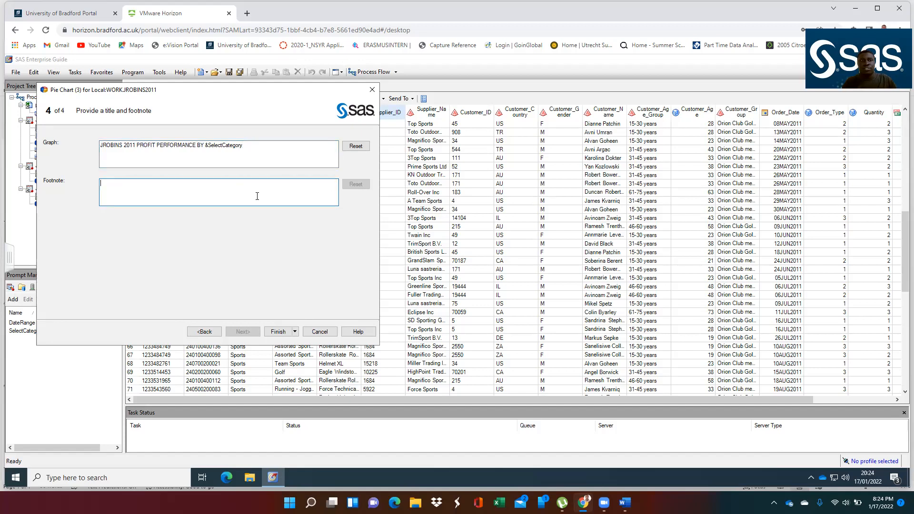
- Run the 2011 pie chart with Customer_Country as the key business indicator
click(278, 331)
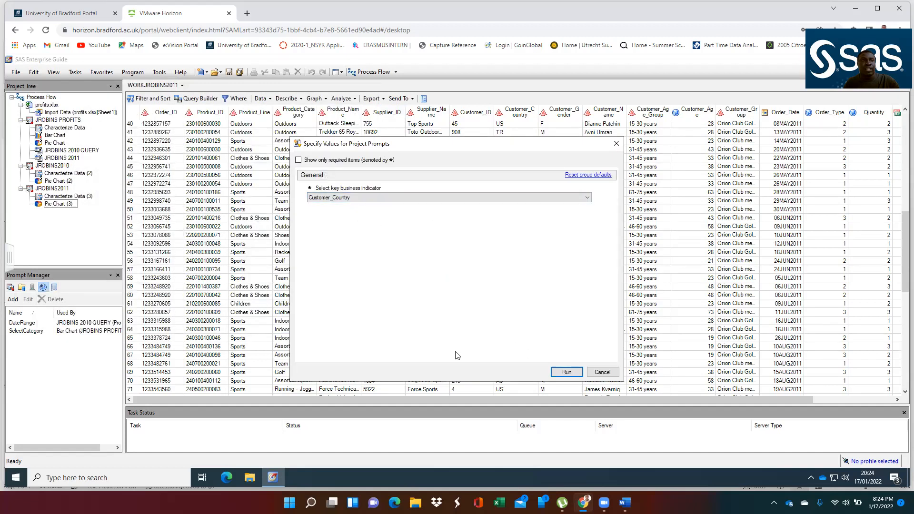
click(566, 373)
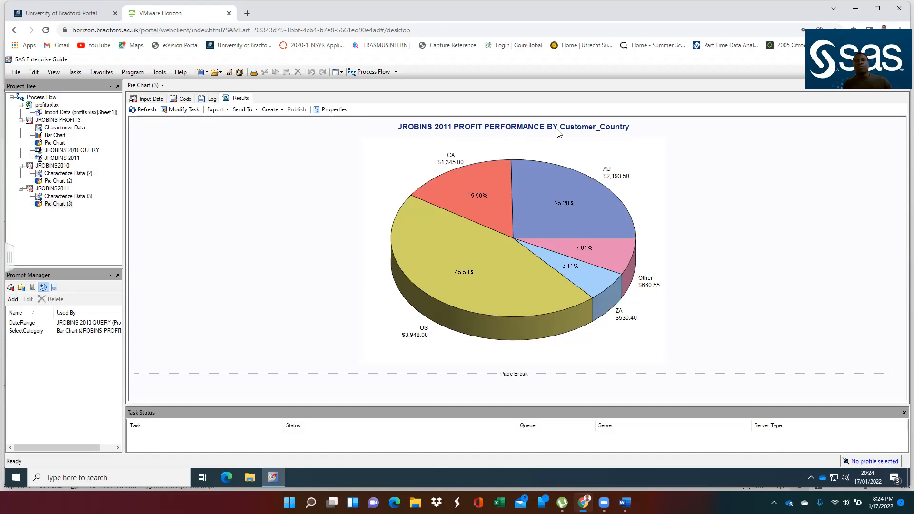
- Compare the US profit share in the 2010 pie chart with that in the 2011 pie chart
double_click(61, 181)
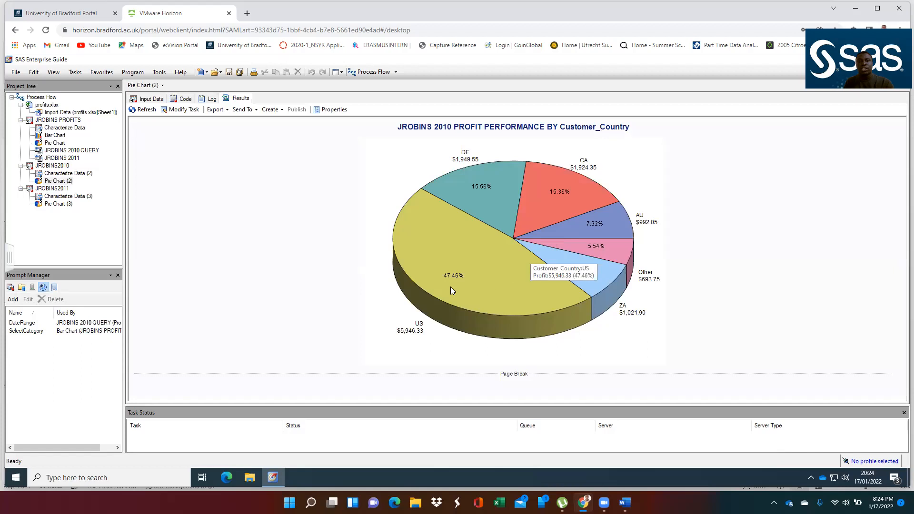
mouse_move(456, 281)
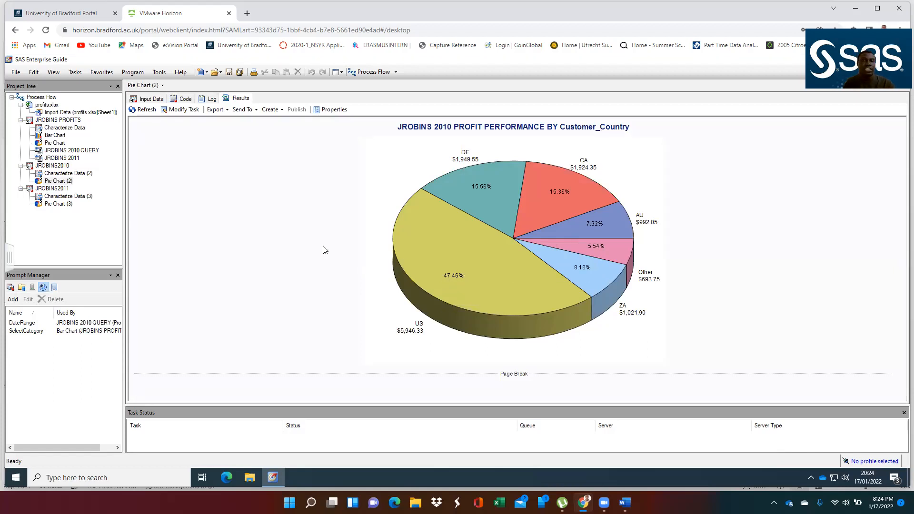
double_click(53, 204)
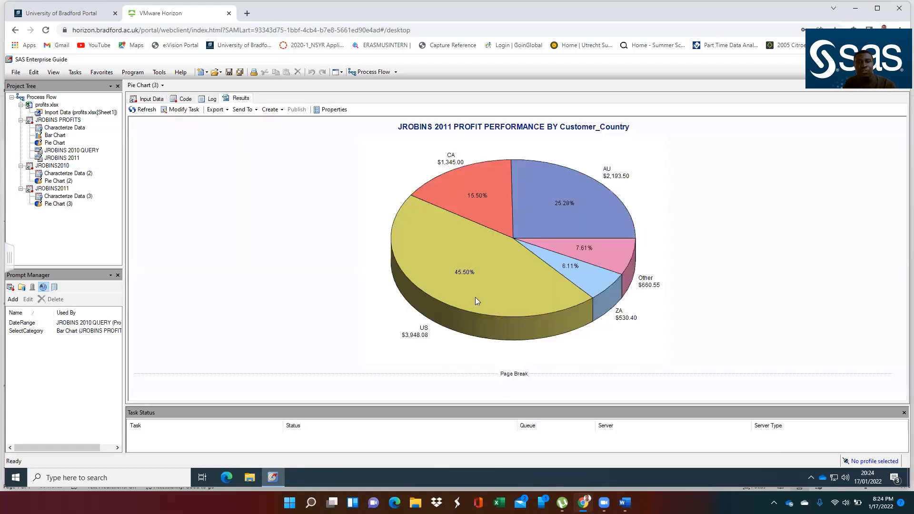
mouse_move(459, 278)
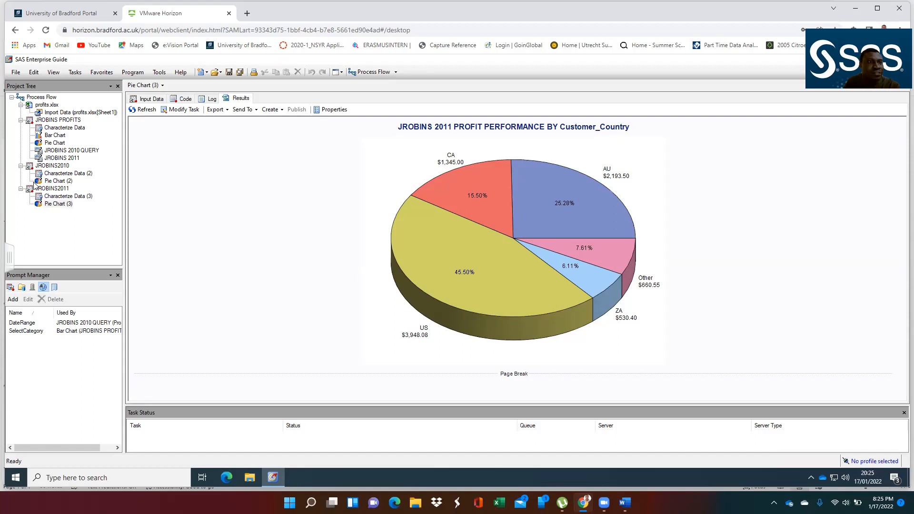
- Refresh the 2010 through 2014 sales performance pie chart using Customer_Country as the key business indicator
double_click(55, 144)
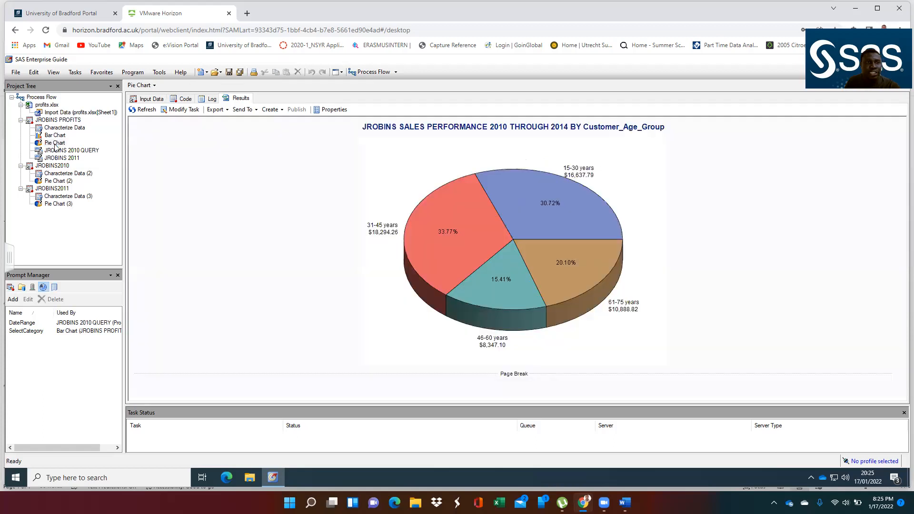
mouse_move(507, 300)
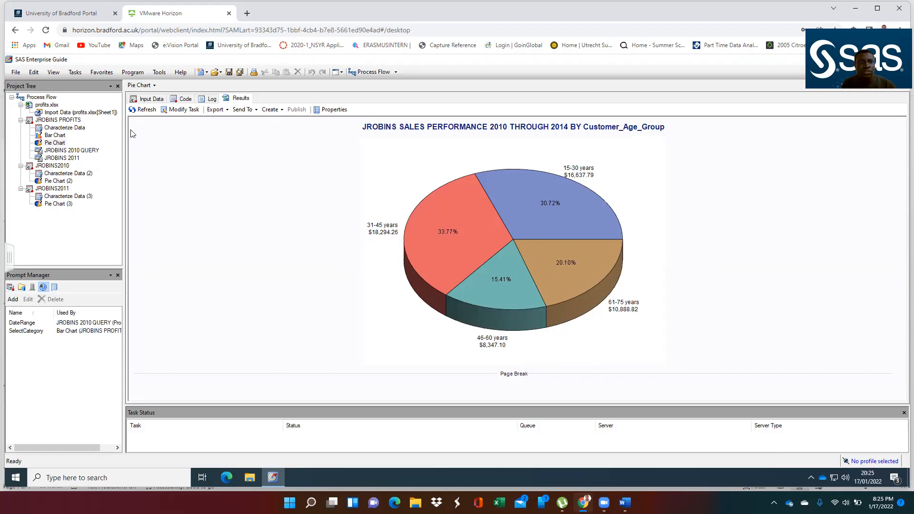
click(146, 110)
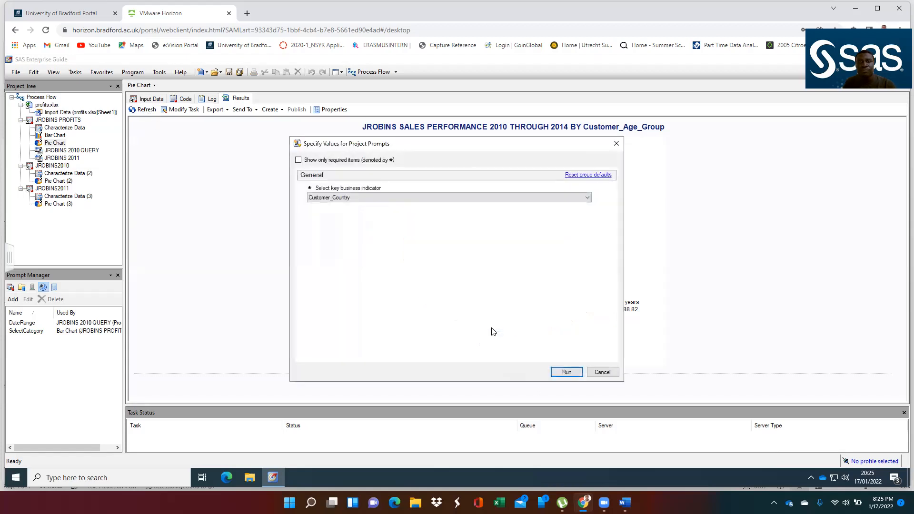
click(571, 373)
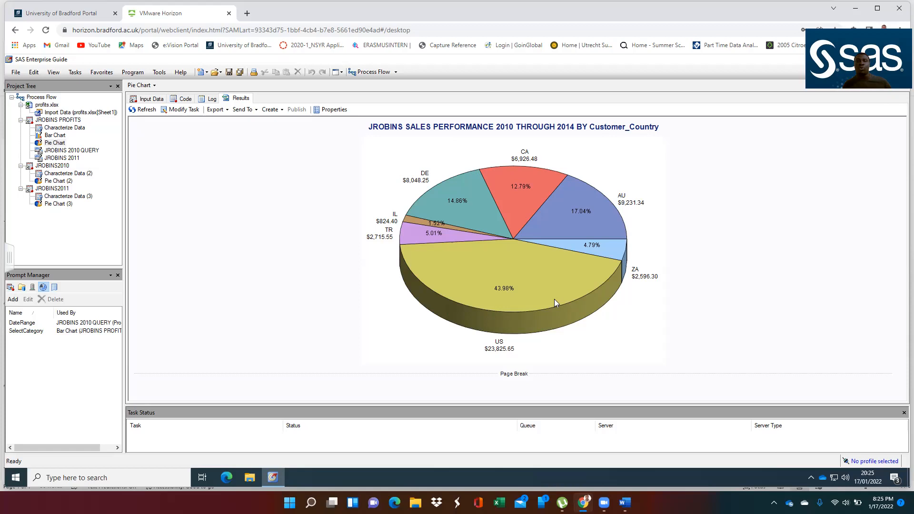
mouse_move(555, 300)
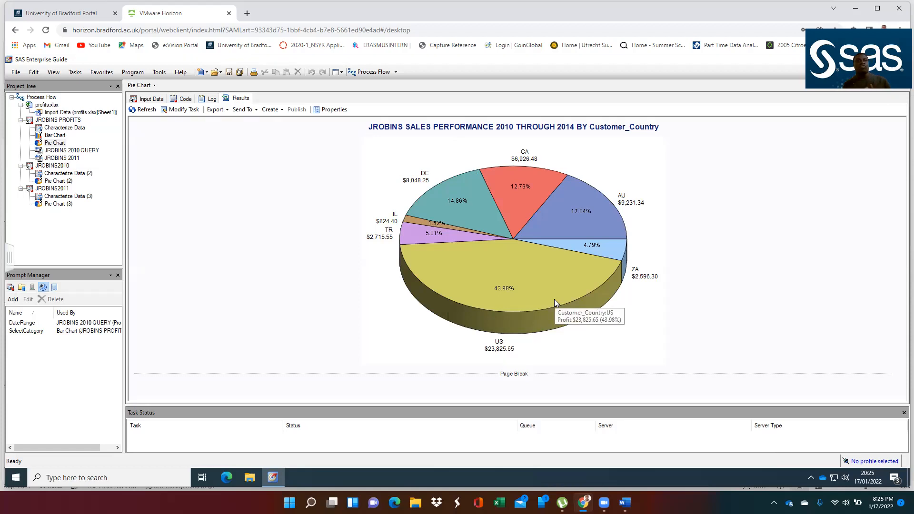